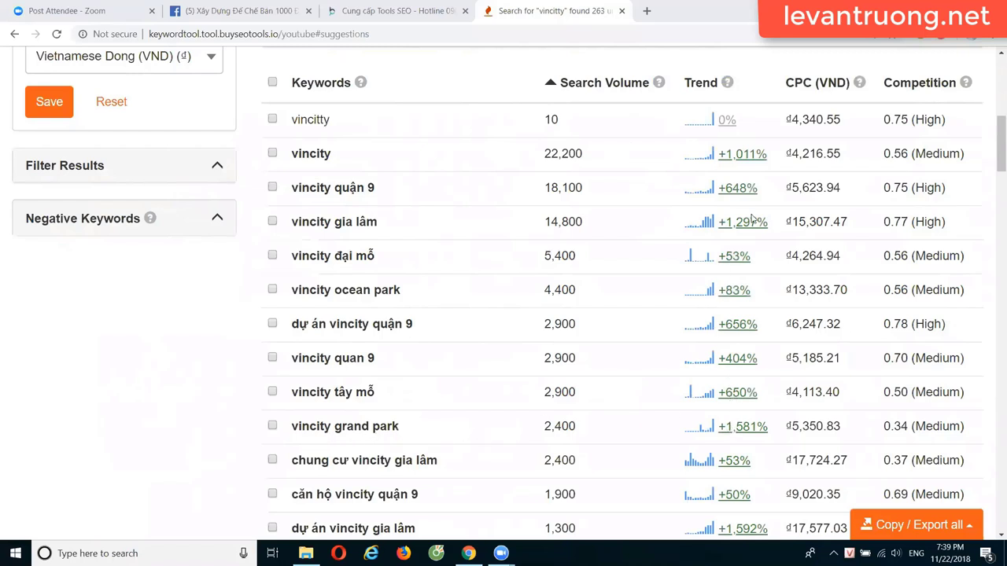
# - Review the keyword suggestions for "vincitty" and expand the "vincity" trend chart to check its October 2018 search volume
pyautogui.scroll(10, 724, 270)
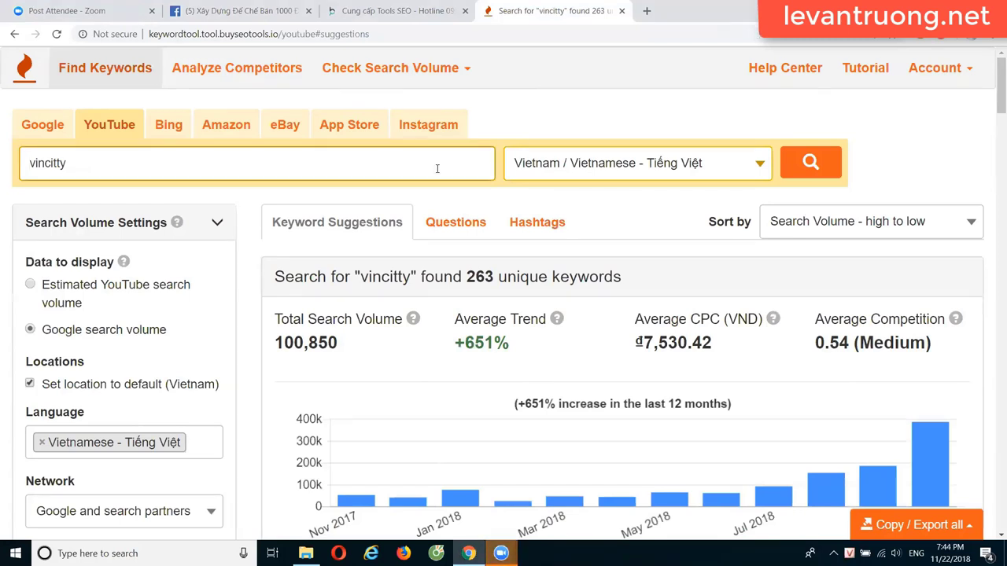
pyautogui.scroll(-1, 386, 259)
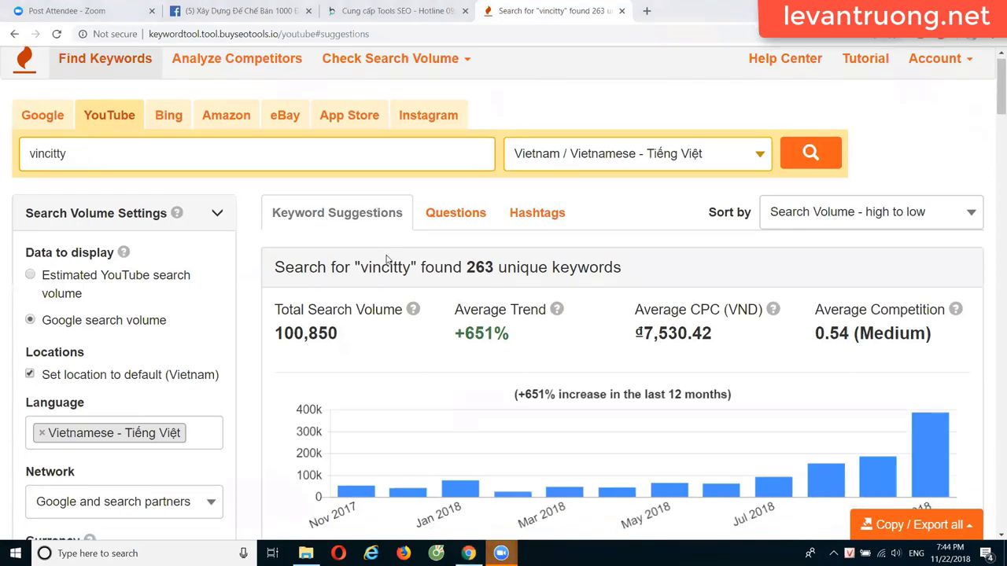
pyautogui.scroll(1, 386, 260)
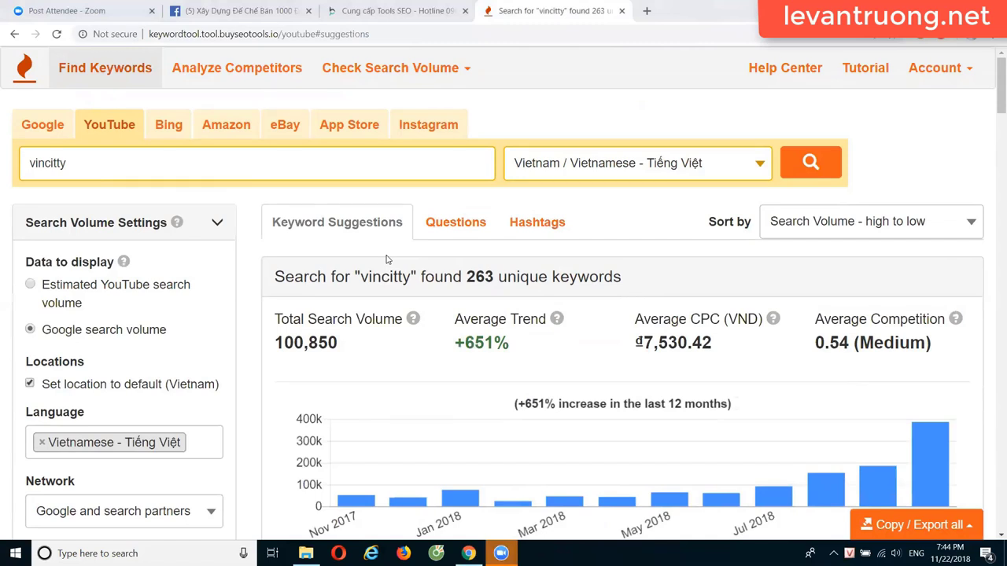
pyautogui.scroll(-3, 456, 318)
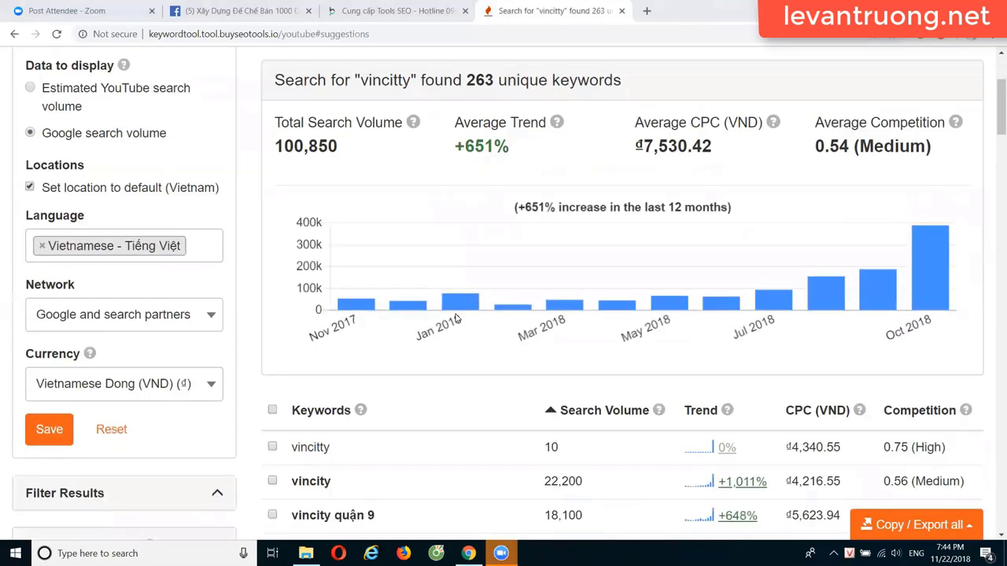
pyautogui.scroll(3, 424, 307)
pyautogui.scroll(-1, 397, 307)
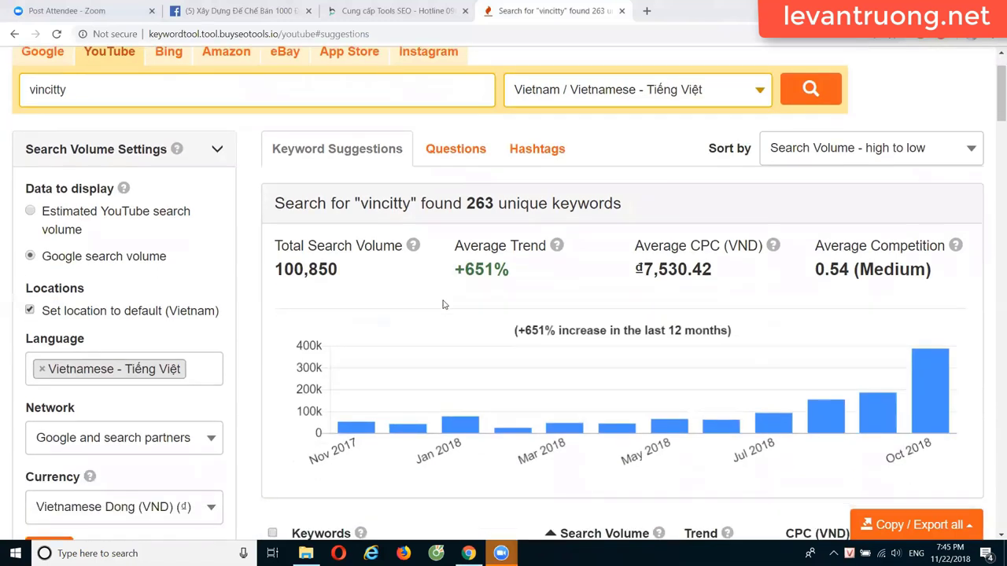
pyautogui.scroll(-3, 464, 330)
pyautogui.scroll(-2, 755, 353)
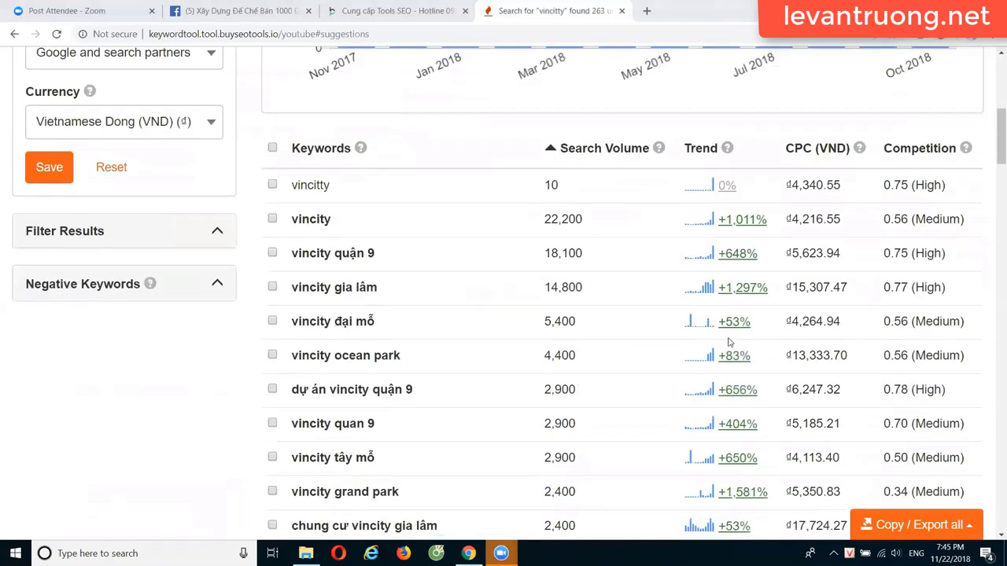
pyautogui.click(710, 223)
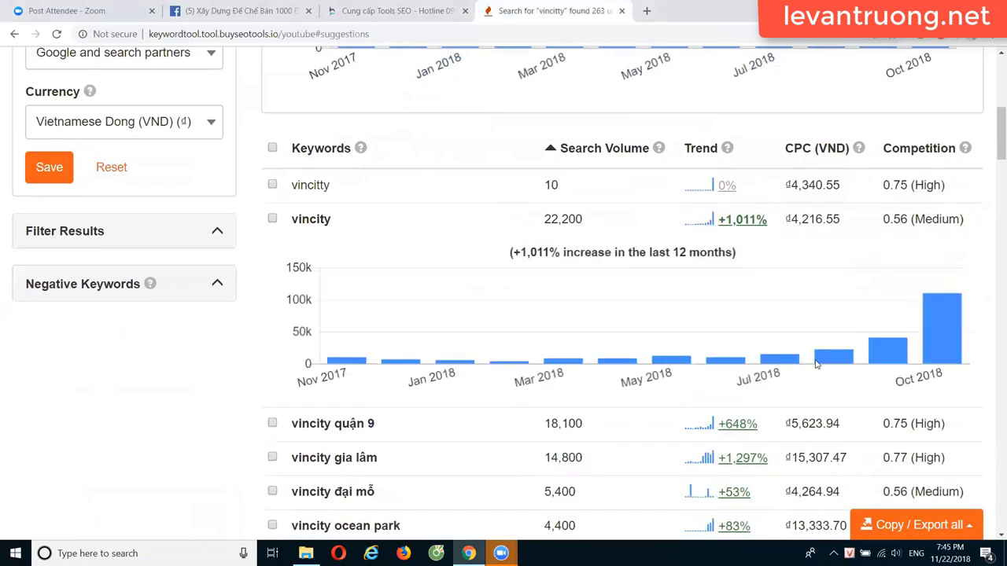
pyautogui.moveTo(943, 319)
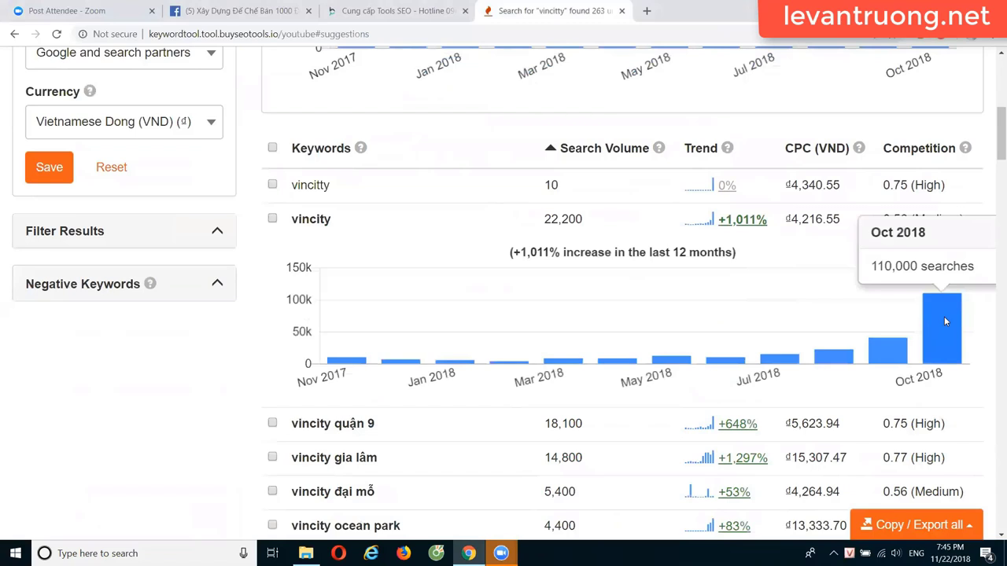
# - Close the "Cung cấp Tools SEO" page and the Facebook group page, keeping the keyword search results open
pyautogui.scroll(6, 944, 316)
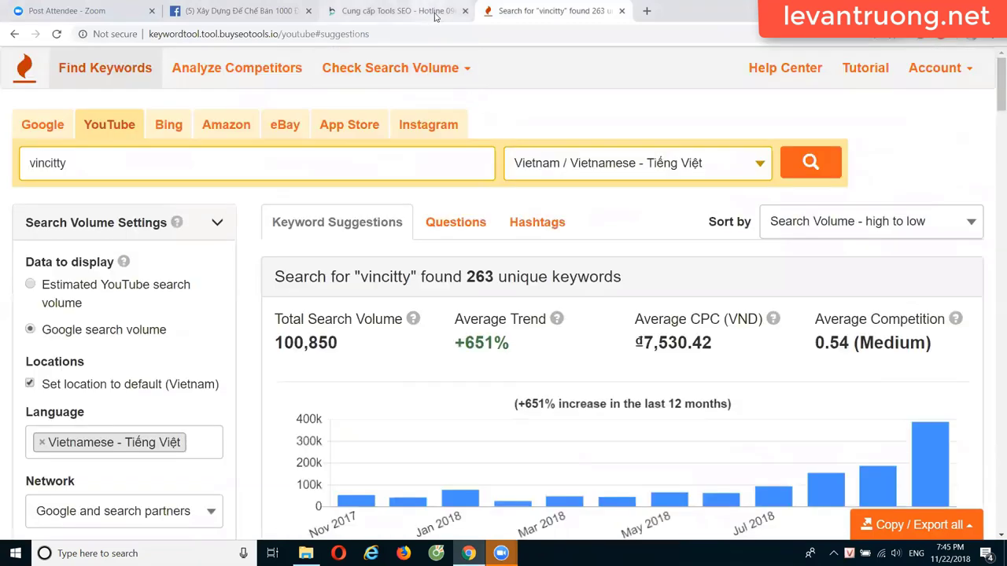
pyautogui.click(460, 16)
pyautogui.click(464, 11)
pyautogui.click(265, 11)
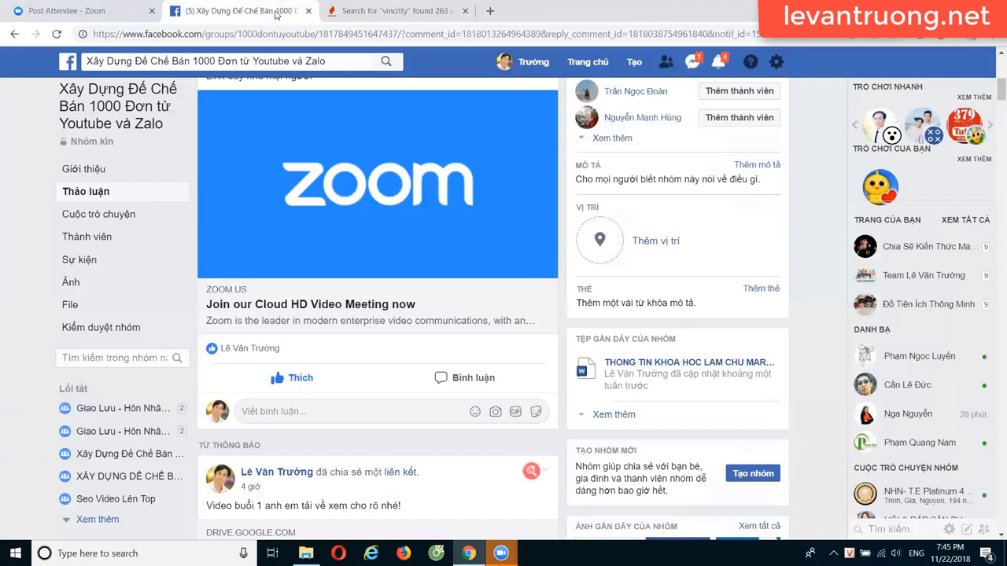
pyautogui.hotkey('ctrl', 'w')
pyautogui.scroll(-6, 443, 330)
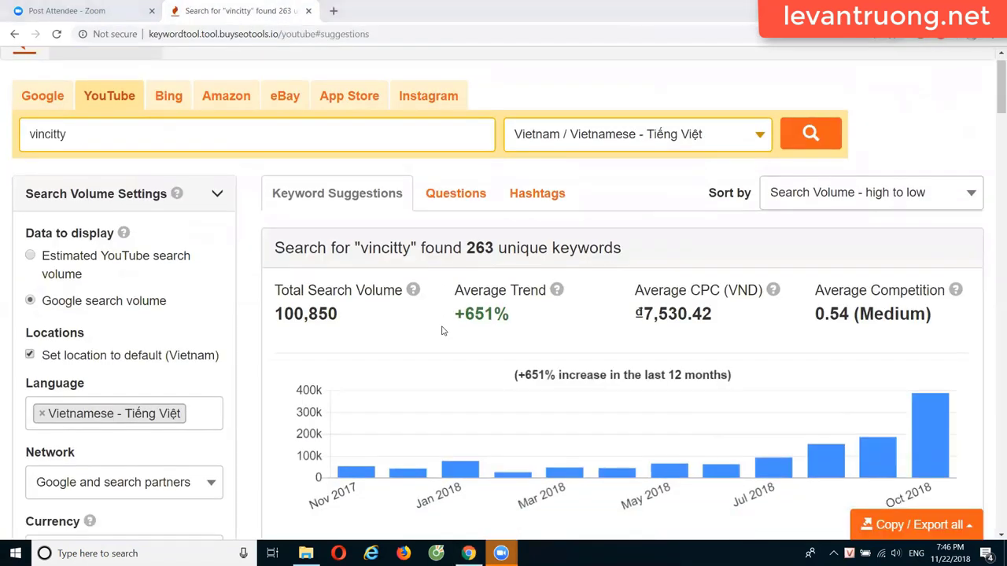
pyautogui.scroll(6, 449, 314)
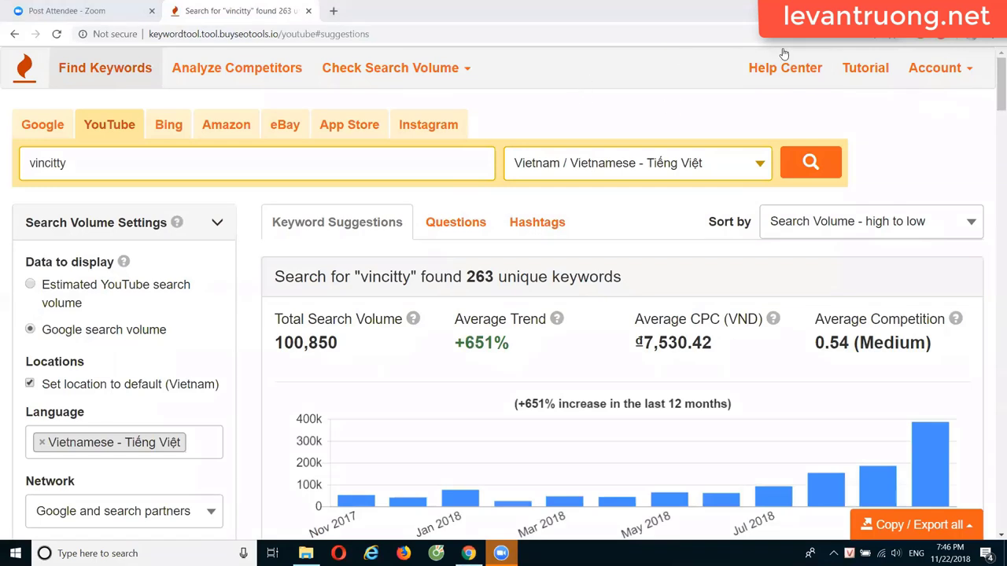
# - Open the workbook "áo sơ mi nam.xlsx" from the desktop and show the start of its keyword groups
pyautogui.press('super+d')
pyautogui.doubleClick(182, 483)
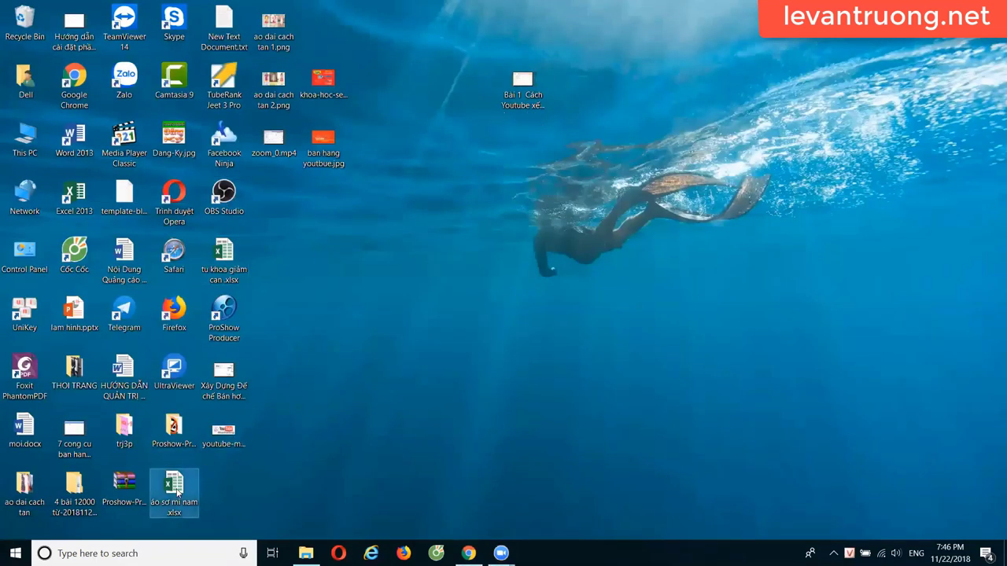
pyautogui.moveTo(676, 519); pyautogui.dragTo(730, 522)
pyautogui.scroll(6, 696, 400)
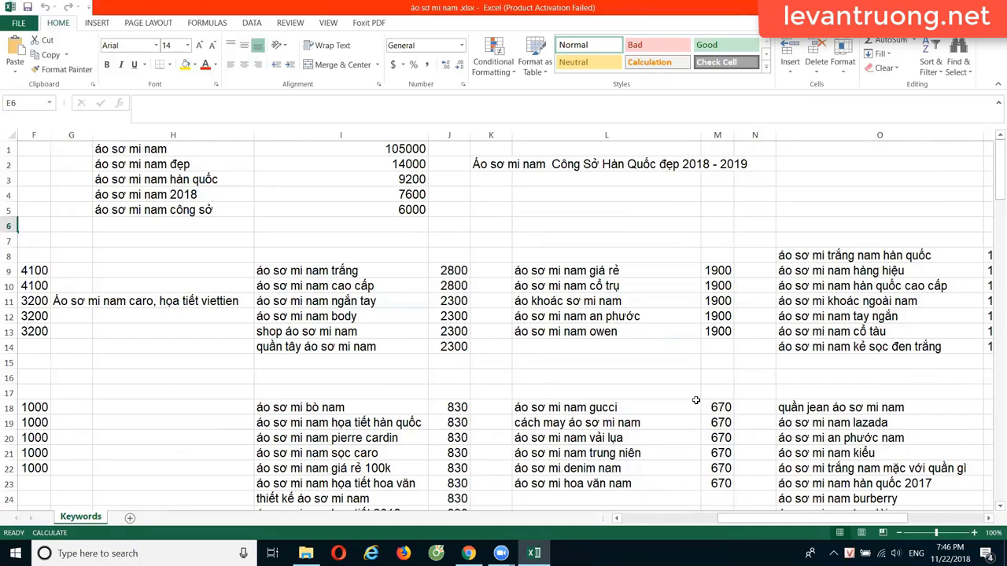
# - Examine the grouped "áo sơ mi nam" keywords and their search volumes across the Keywords sheet
pyautogui.scroll(-3, 494, 320)
pyautogui.scroll(3, 493, 320)
pyautogui.scroll(-4, 493, 307)
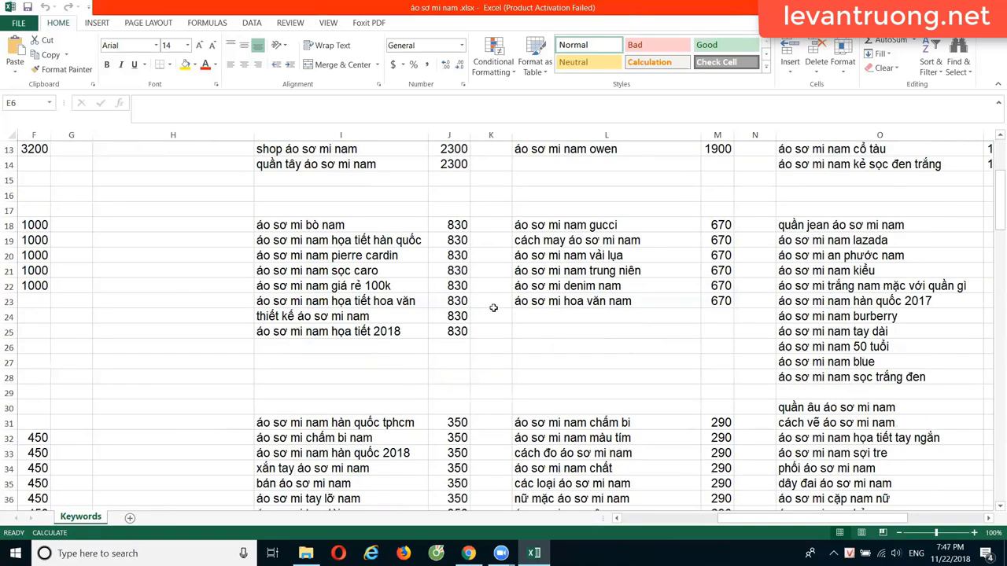
pyautogui.scroll(4, 492, 308)
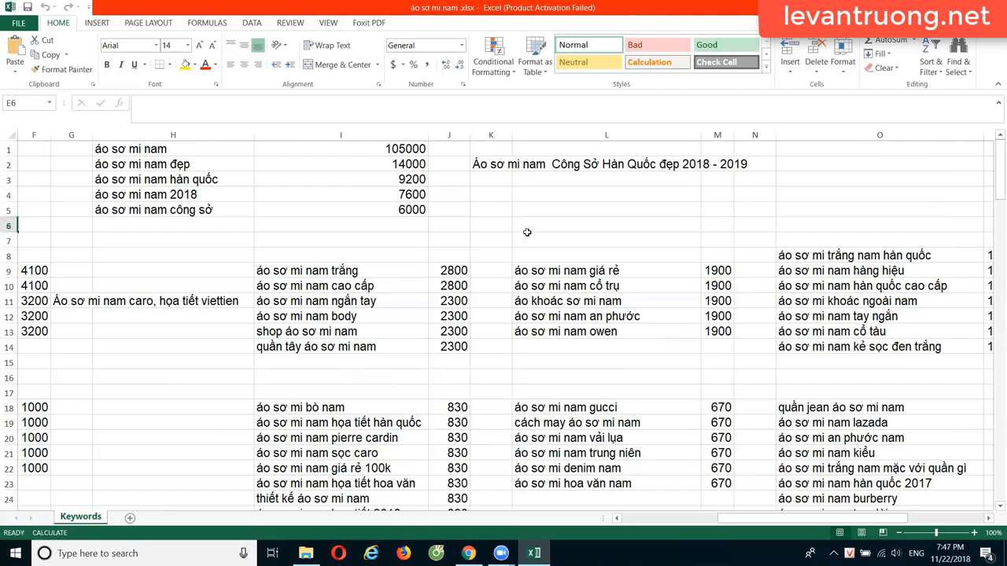
pyautogui.scroll(-3, 631, 383)
pyautogui.scroll(3, 651, 404)
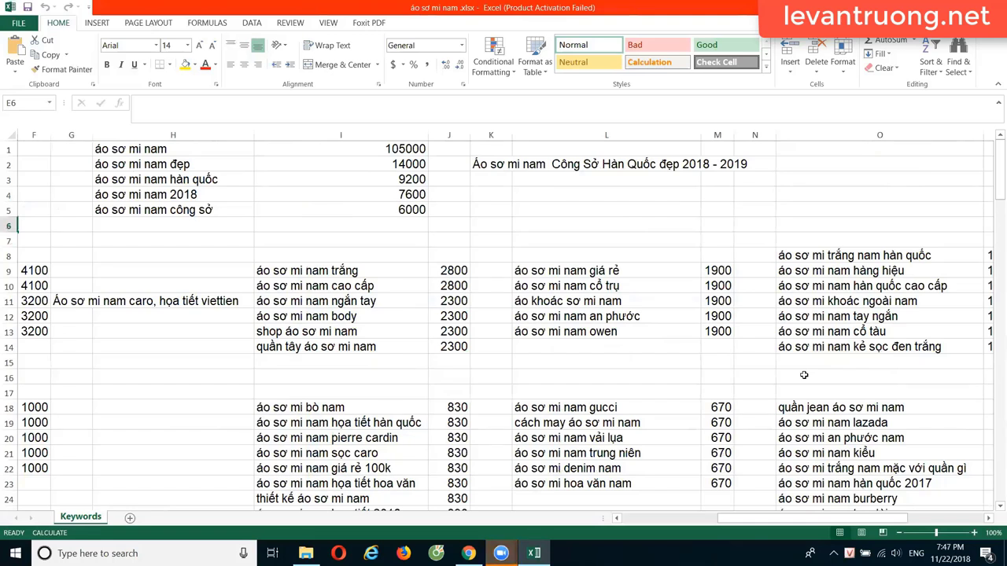
pyautogui.moveTo(720, 518); pyautogui.dragTo(601, 522)
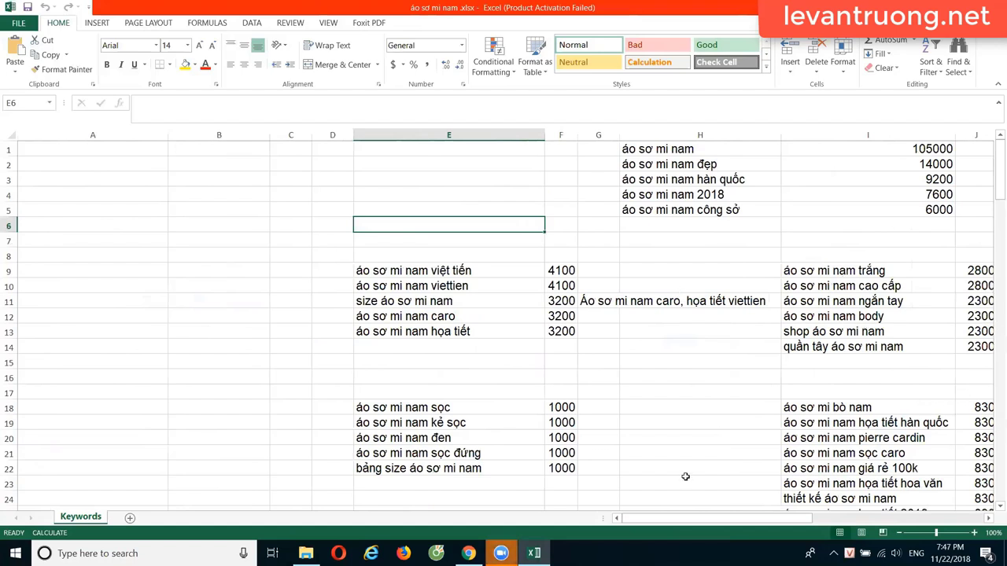
pyautogui.moveTo(678, 518); pyautogui.dragTo(714, 517)
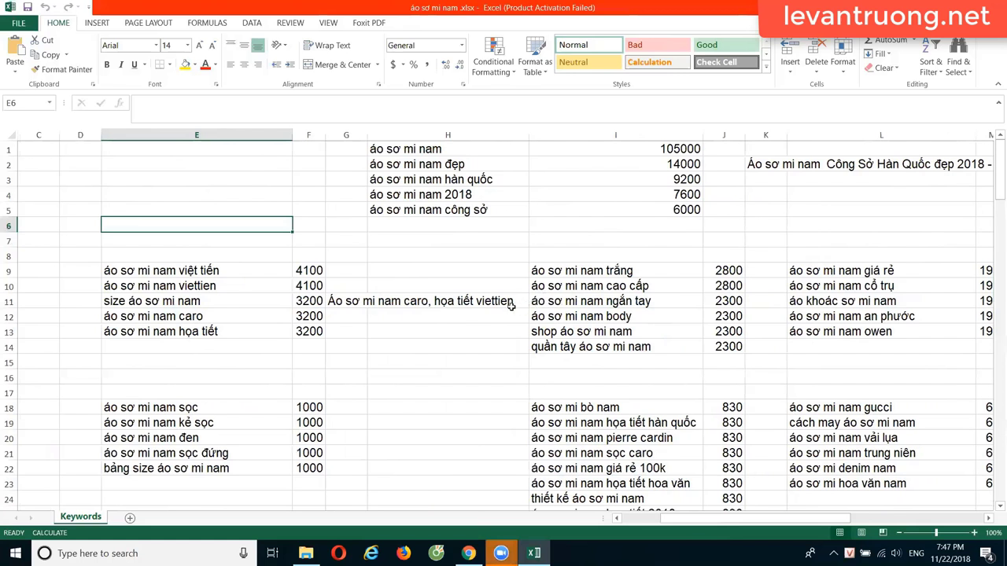
# - Inspect the keywords in E9, E10 and I12 and the combined title "Áo sơ mi nam Công Sở Hàn Quốc đẹp 2018 - 2019" in row 2
pyautogui.click(239, 271)
pyautogui.click(231, 289)
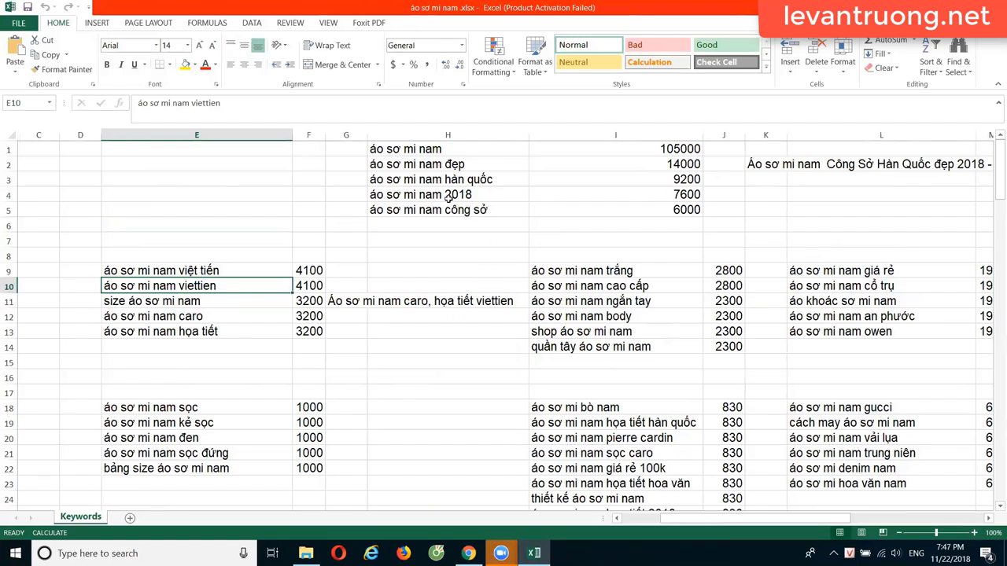
pyautogui.click(637, 317)
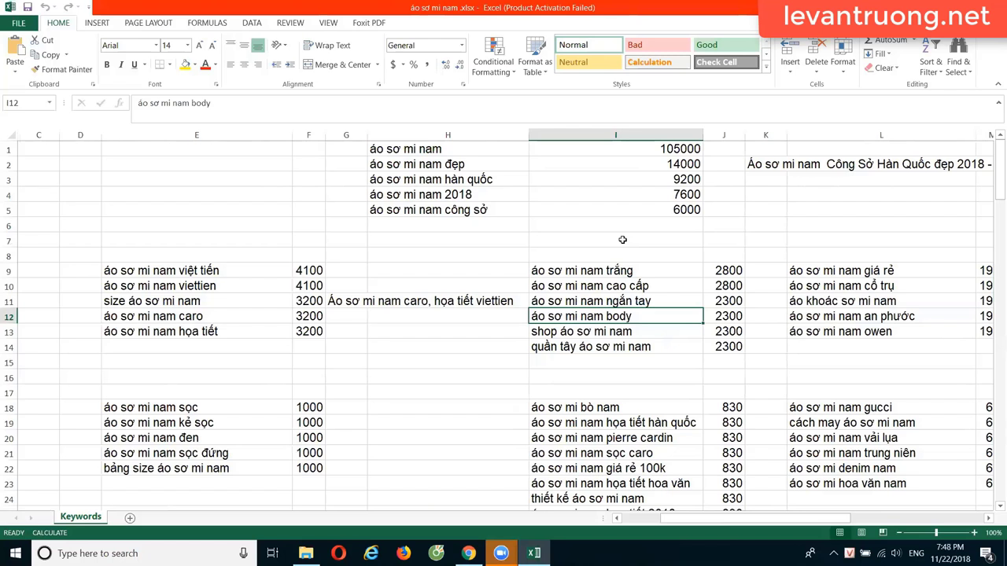
pyautogui.click(764, 166)
pyautogui.moveTo(805, 166); pyautogui.dragTo(729, 166)
pyautogui.click(604, 212)
# - Find the low-volume keyword groups further down the sheet and inspect the combined title in cell R69
pyautogui.scroll(-20, 488, 291)
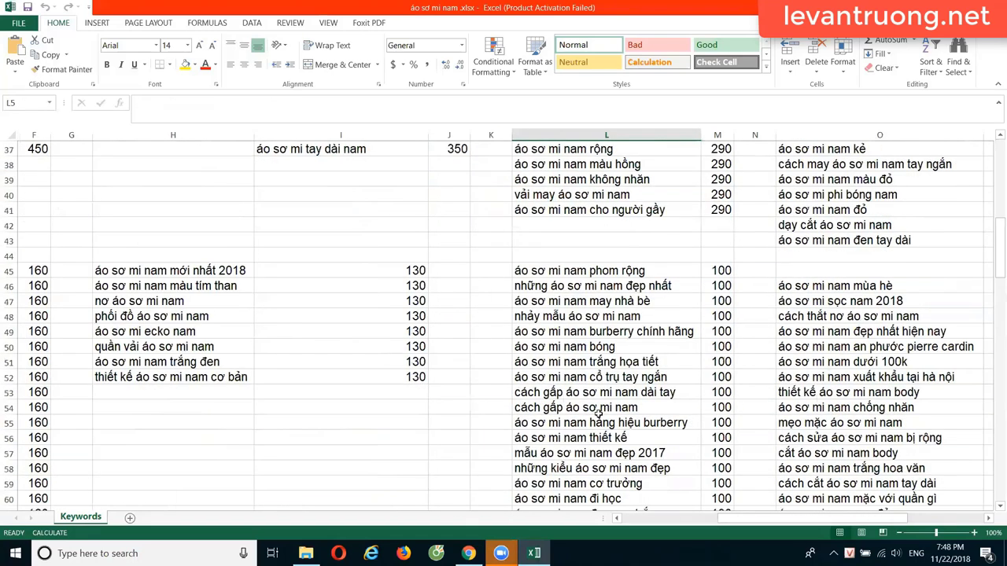
pyautogui.scroll(-7, 626, 424)
pyautogui.moveTo(755, 517); pyautogui.dragTo(815, 518)
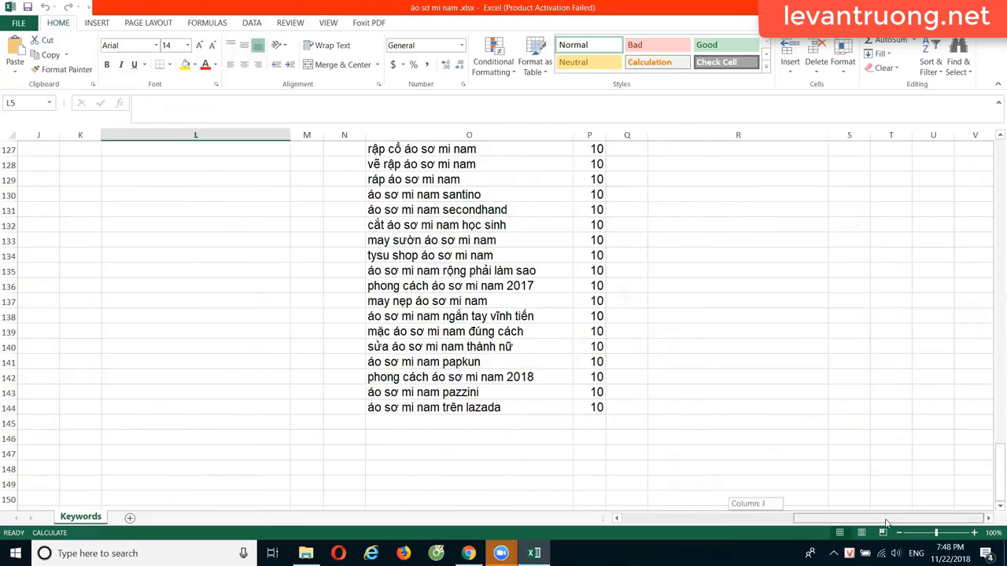
pyautogui.scroll(20, 779, 440)
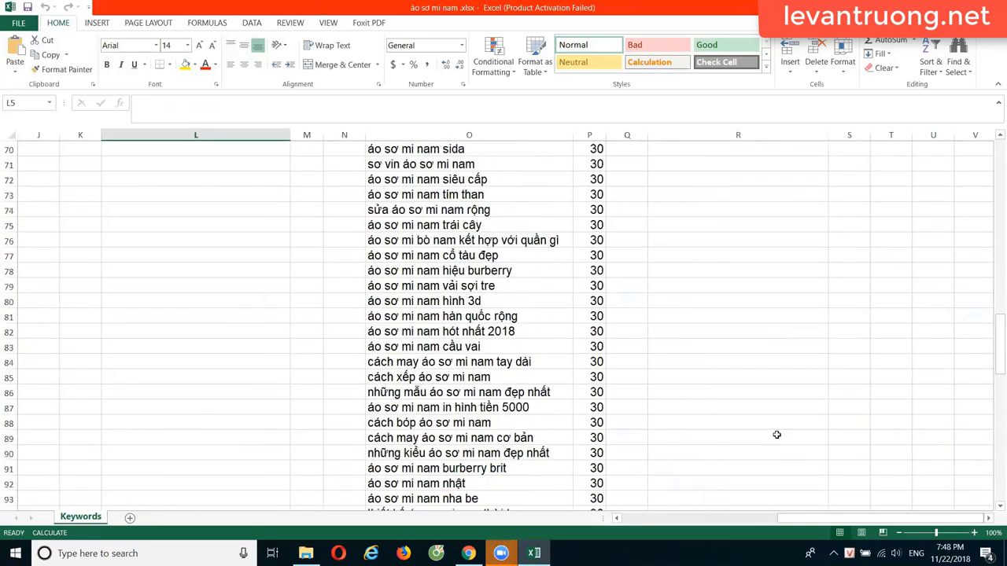
pyautogui.scroll(-4, 764, 424)
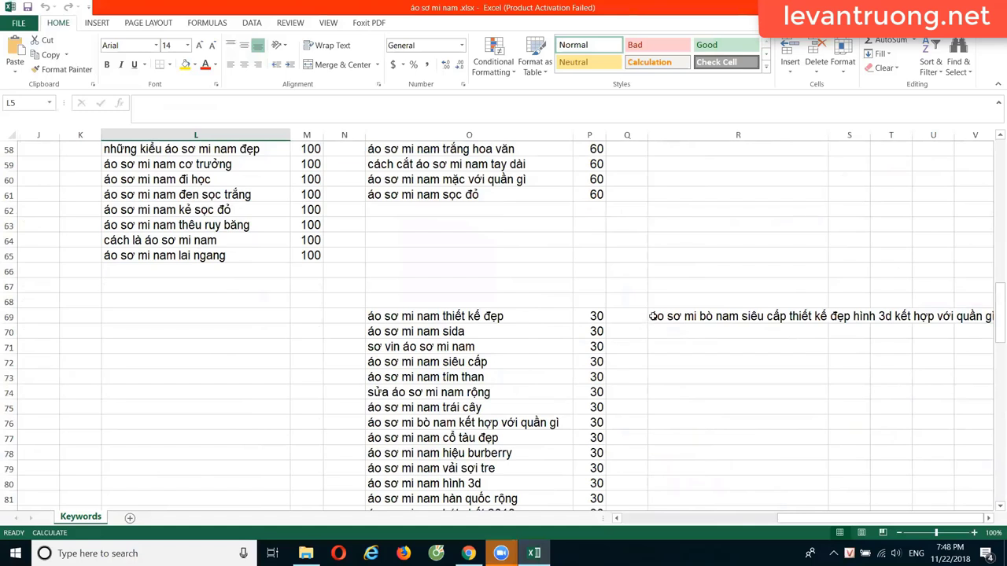
pyautogui.click(663, 315)
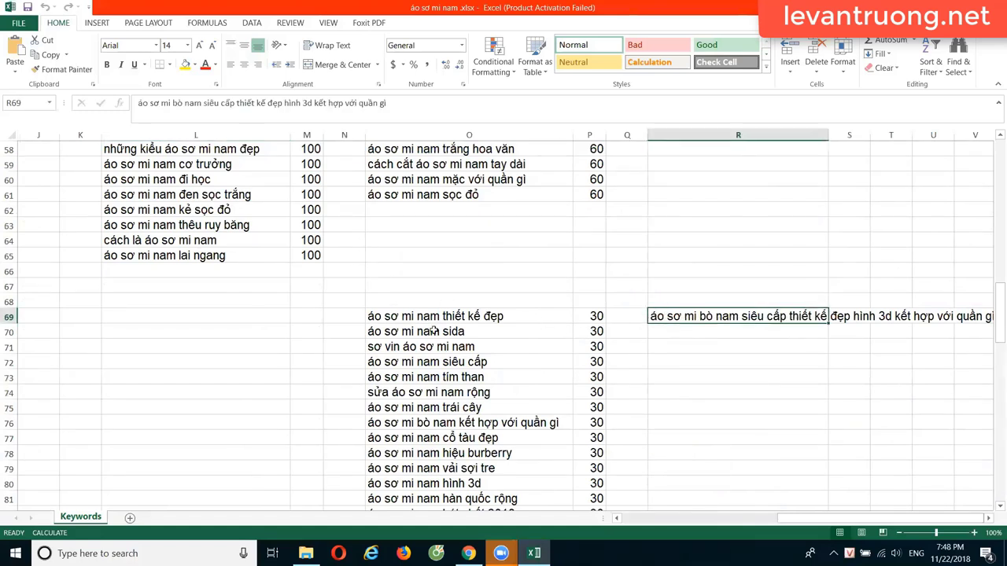
# - Compare the column O keyword groups with volumes 60 and 30, including O55, O61 and O69, against the combined title in R69
pyautogui.scroll(3, 434, 330)
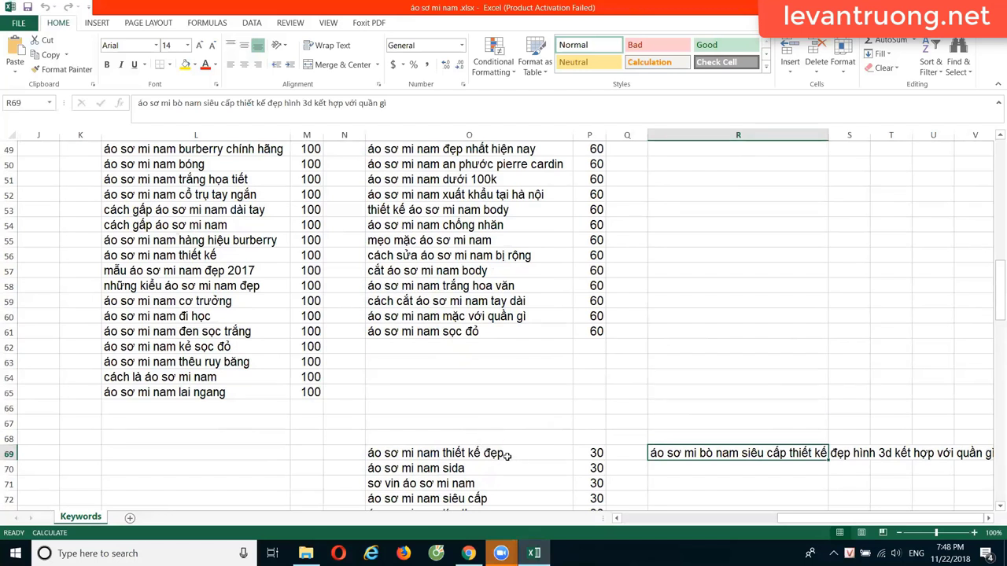
pyautogui.click(508, 456)
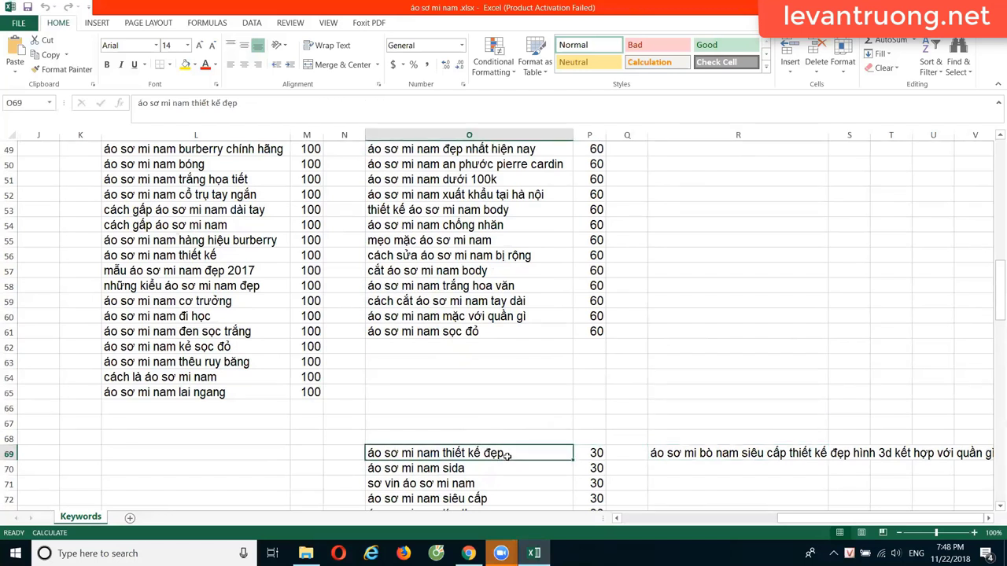
pyautogui.scroll(2, 508, 455)
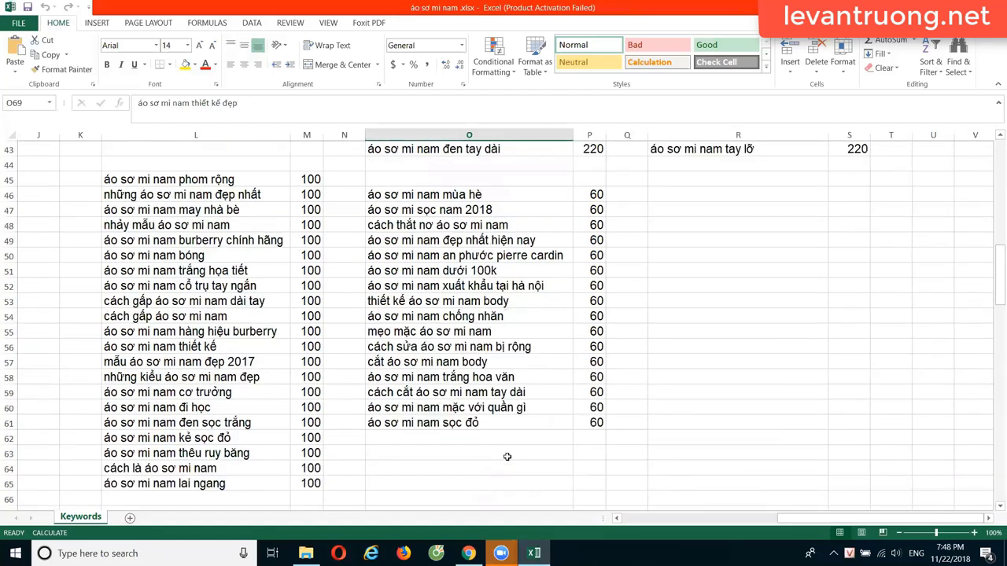
pyautogui.scroll(-2, 507, 456)
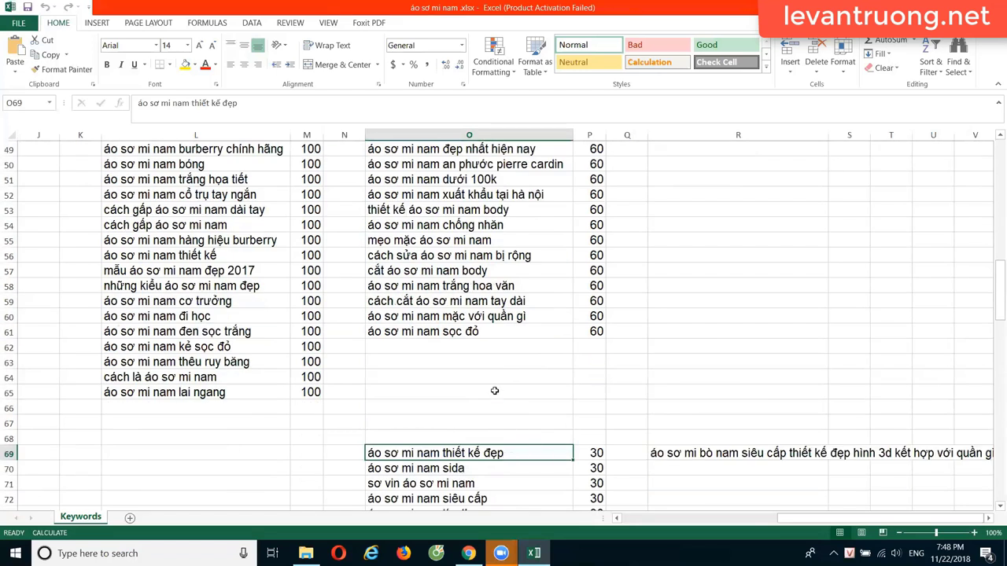
pyautogui.click(485, 333)
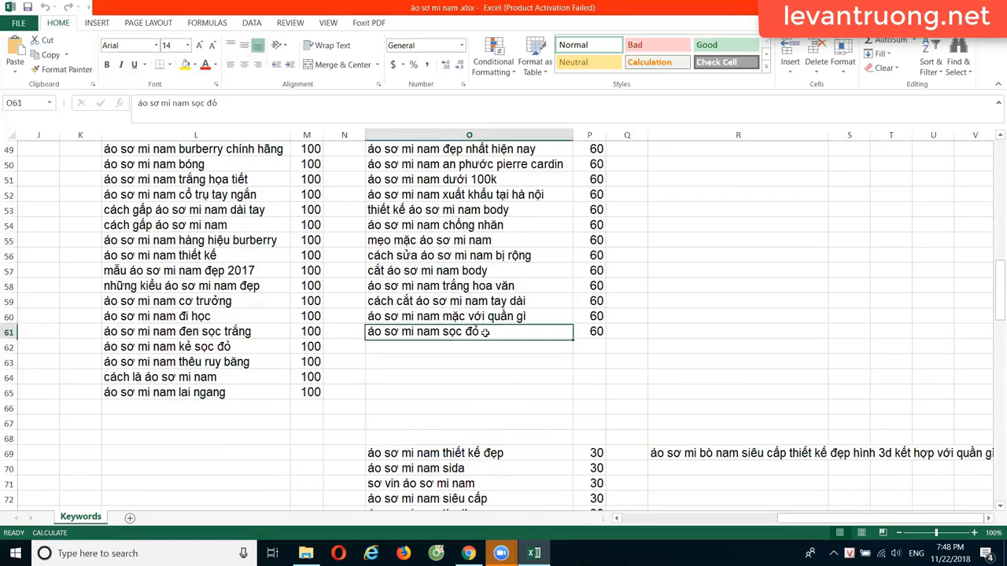
pyautogui.click(514, 454)
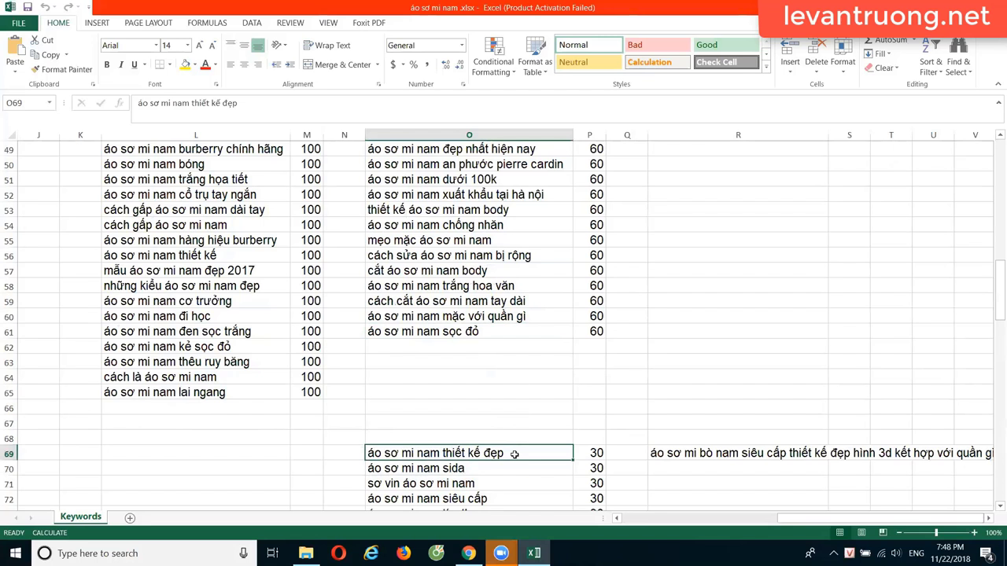
pyautogui.click(659, 454)
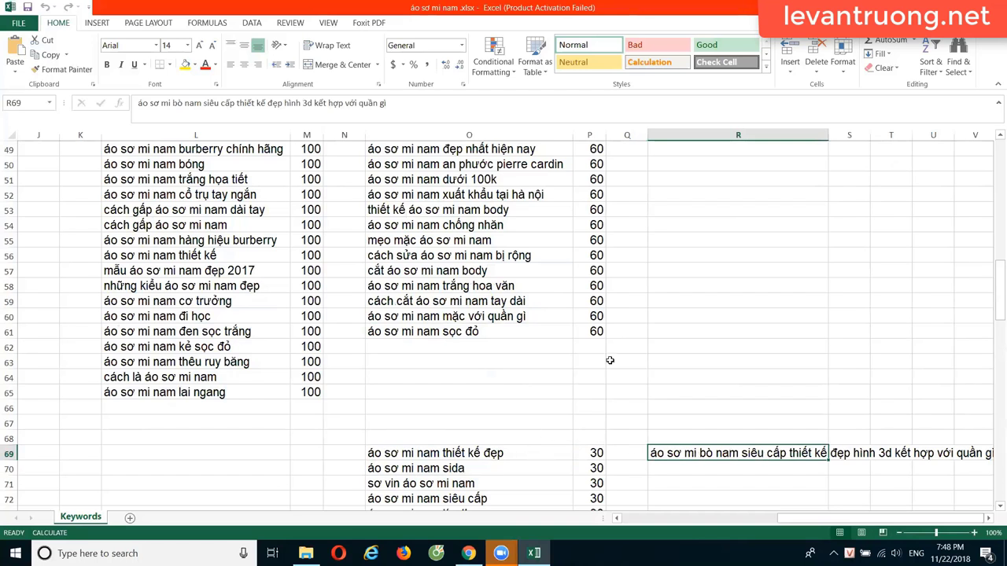
pyautogui.click(695, 255)
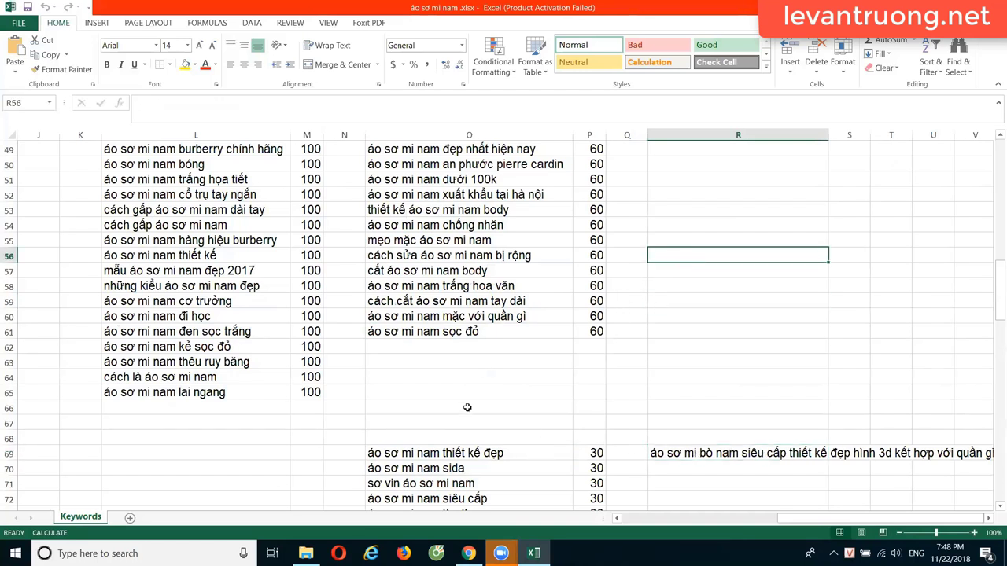
pyautogui.click(468, 235)
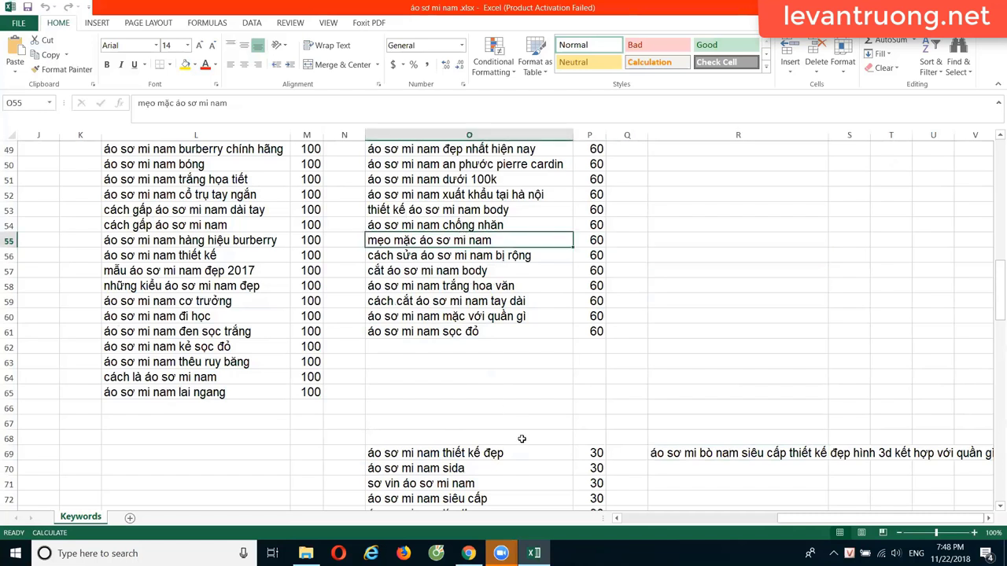
# - Compare the volume-100 keywords in L57 and L58 with the volume-30 keywords in O69 and O70 and the combined title in R69
pyautogui.click(229, 271)
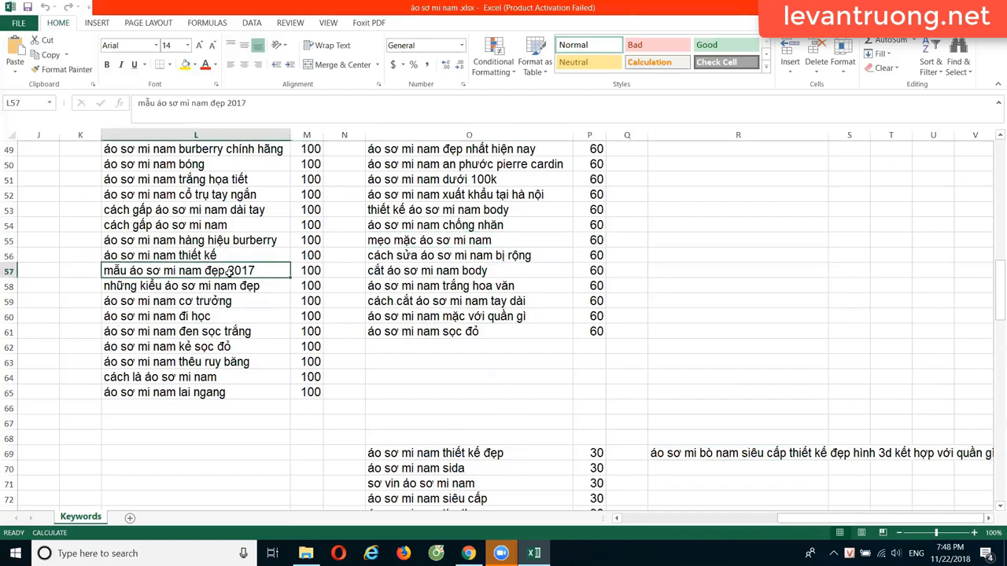
pyautogui.scroll(-1, 426, 431)
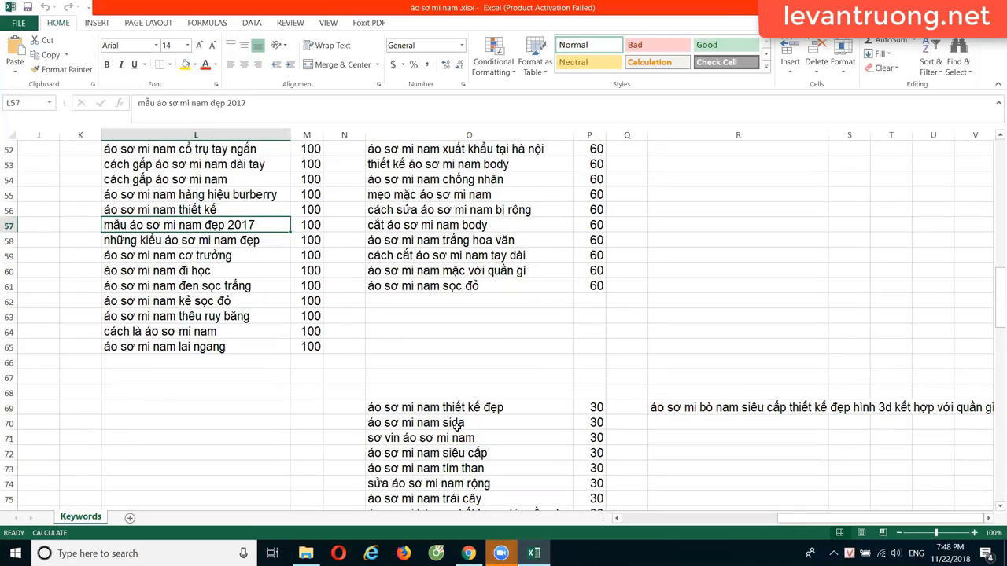
pyautogui.click(456, 428)
pyautogui.click(664, 409)
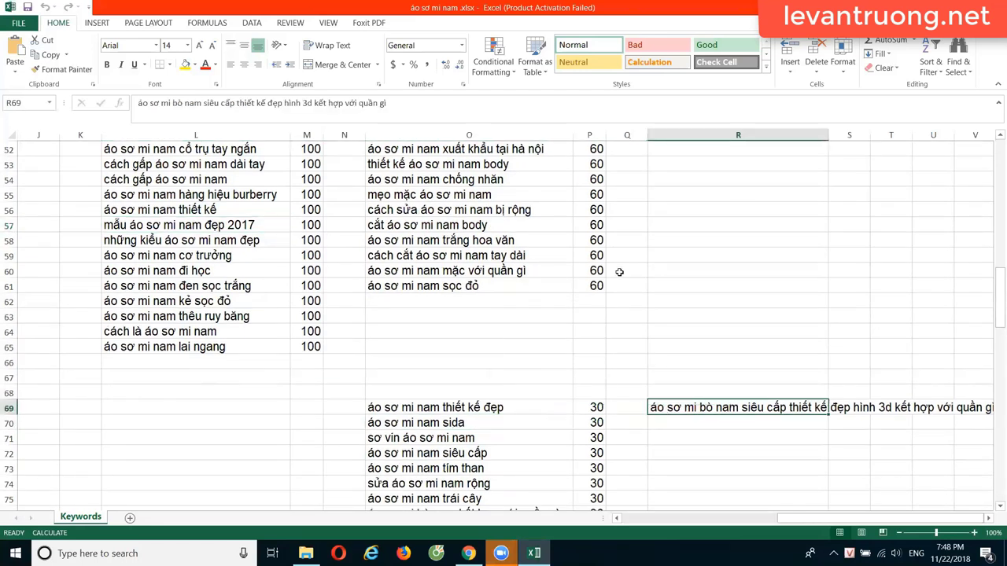
pyautogui.click(620, 253)
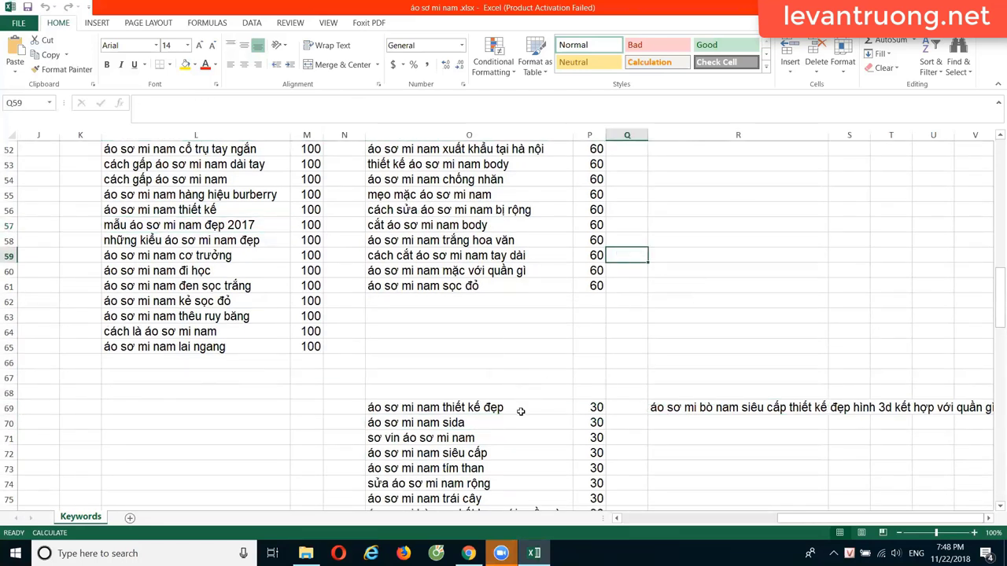
pyautogui.click(223, 238)
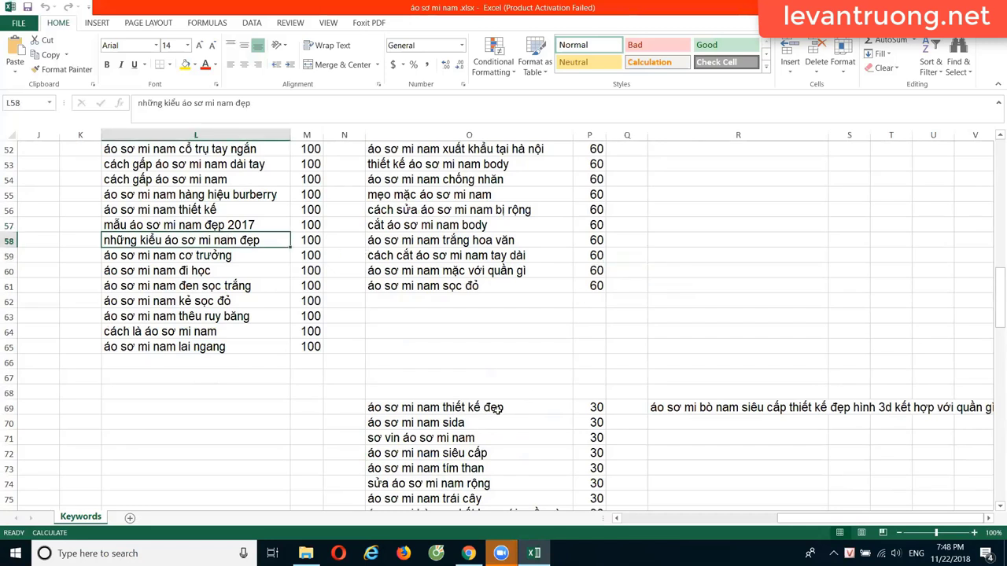
pyautogui.click(500, 408)
# - Check the volume-220 keyword "áo sơ mi nam màu đỏ" in O39 against the volume-30 list starting at O69
pyautogui.scroll(7, 500, 393)
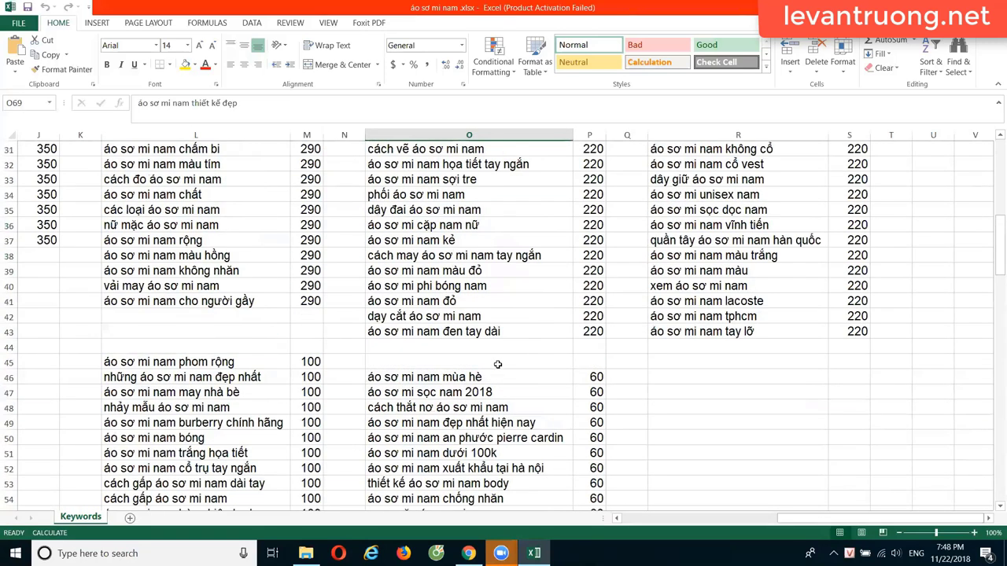
pyautogui.click(450, 270)
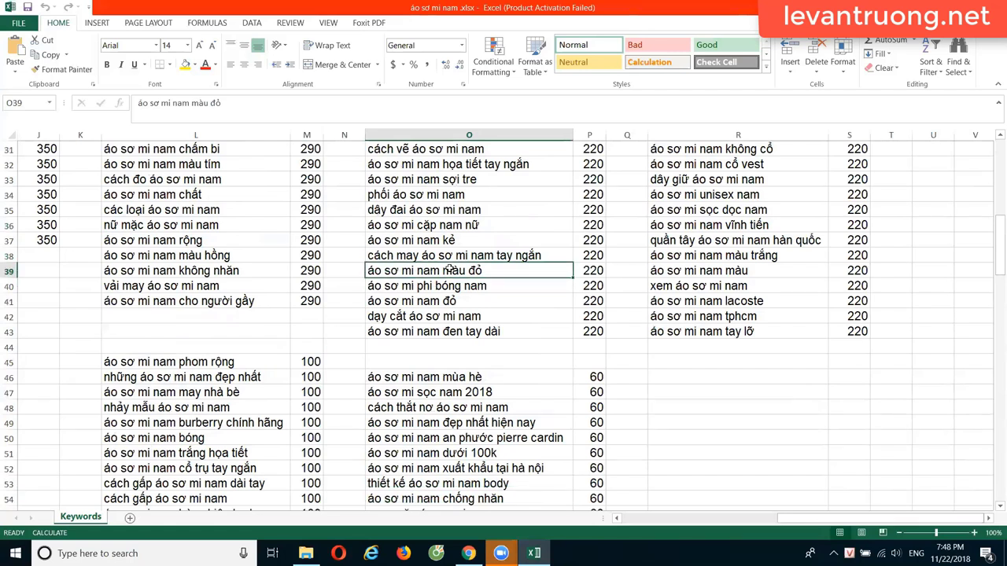
pyautogui.scroll(-12, 450, 271)
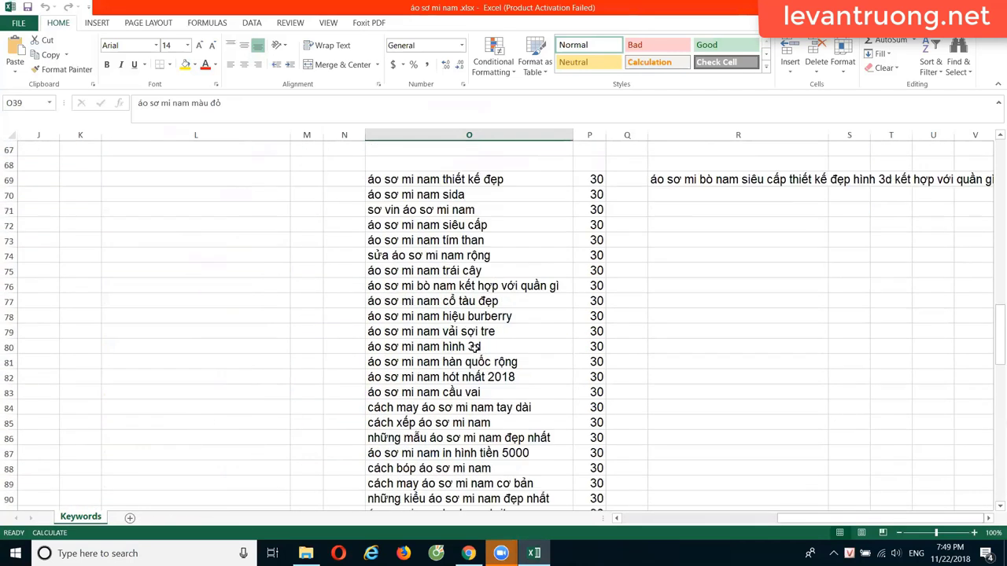
pyautogui.scroll(4, 474, 349)
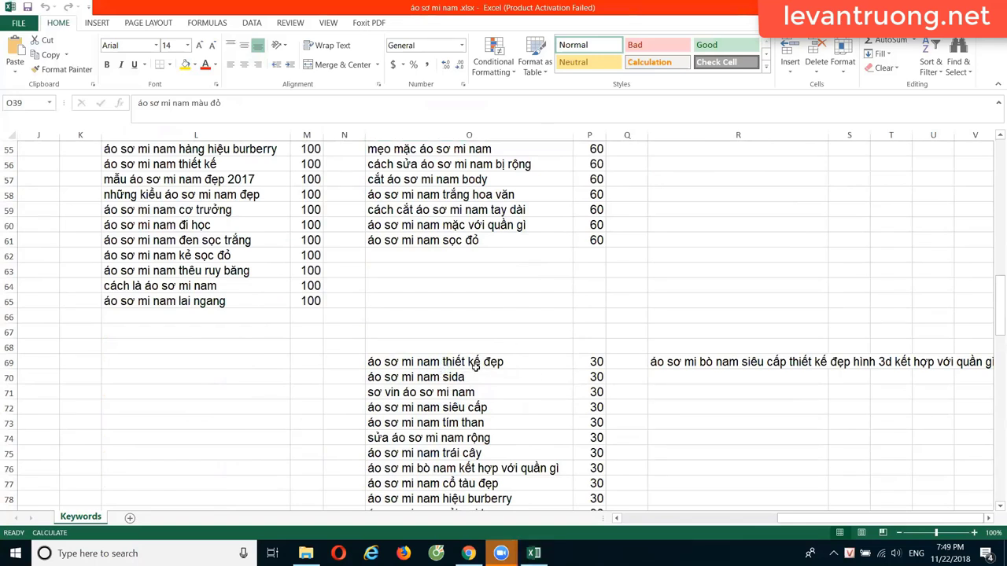
pyautogui.click(472, 364)
# - Inspect the keyword "áo sơ mi nam kẻ sọc đen trắng" in O14 and the column O groups between it and row 69
pyautogui.scroll(15, 472, 364)
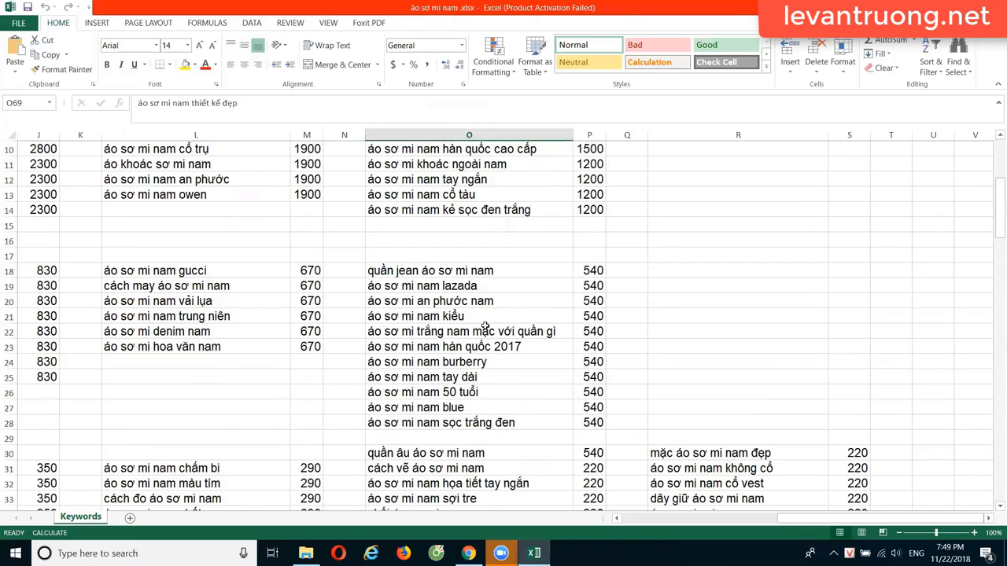
pyautogui.scroll(1, 464, 275)
pyautogui.click(450, 255)
pyautogui.scroll(-9, 445, 299)
pyautogui.scroll(-5, 446, 300)
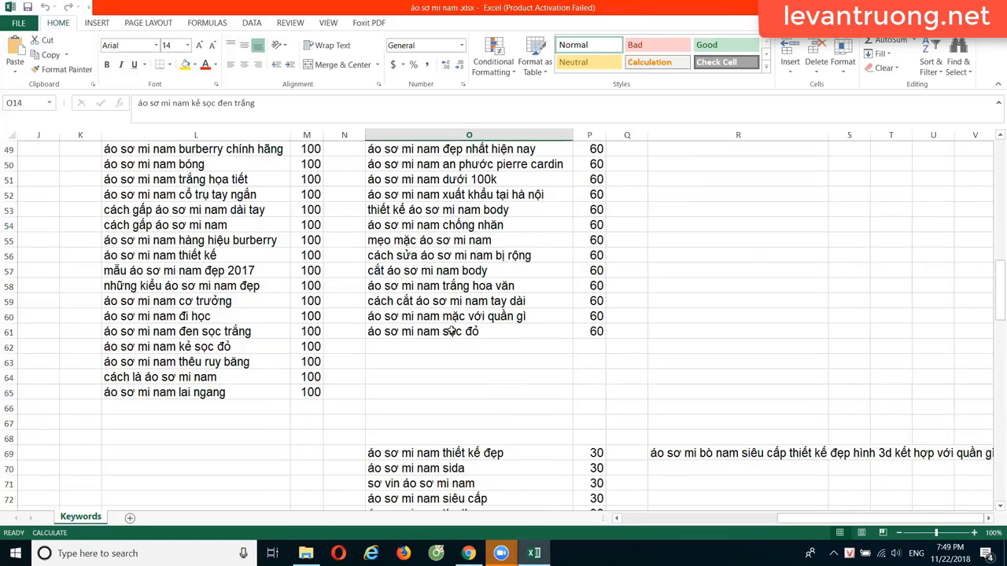
# - Compare the volume-60 keywords in O54, O56 and O59 with the volume-30 keywords in O69 and O71
pyautogui.click(457, 453)
pyautogui.click(454, 300)
pyautogui.click(433, 223)
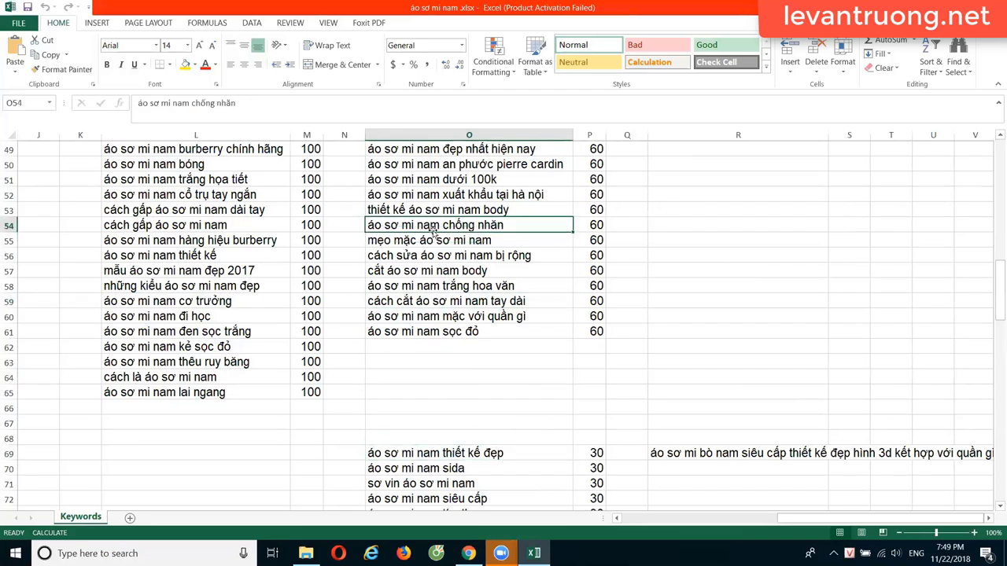
pyautogui.click(453, 484)
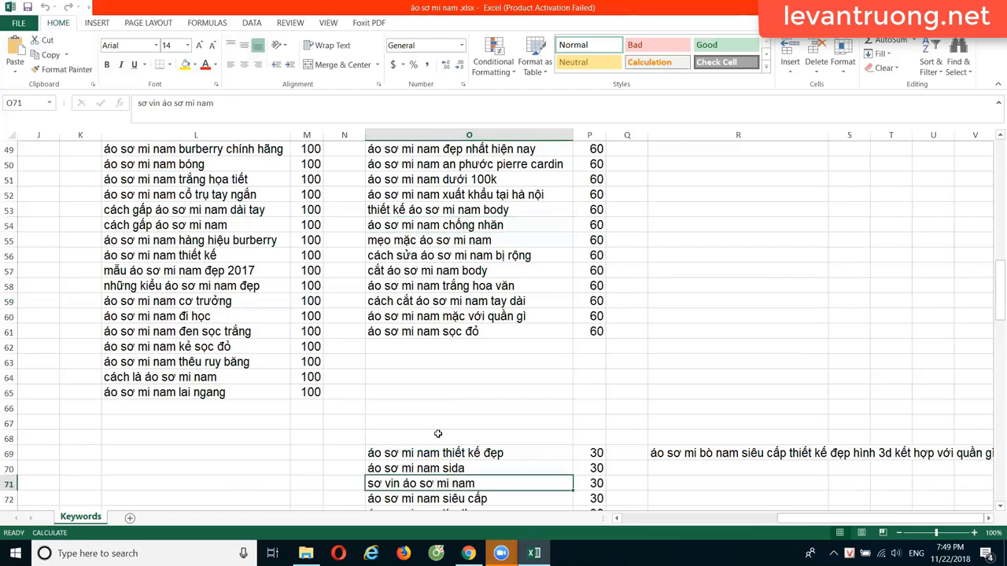
pyautogui.click(446, 257)
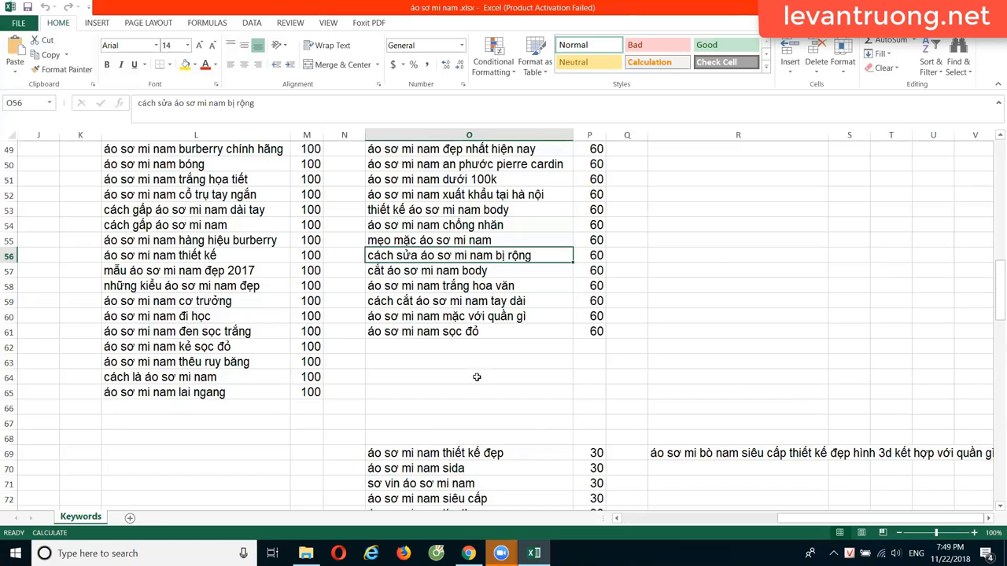
# - Compare the combined title in row 2 with the one in R69 and its source keywords around O70
pyautogui.scroll(16, 471, 396)
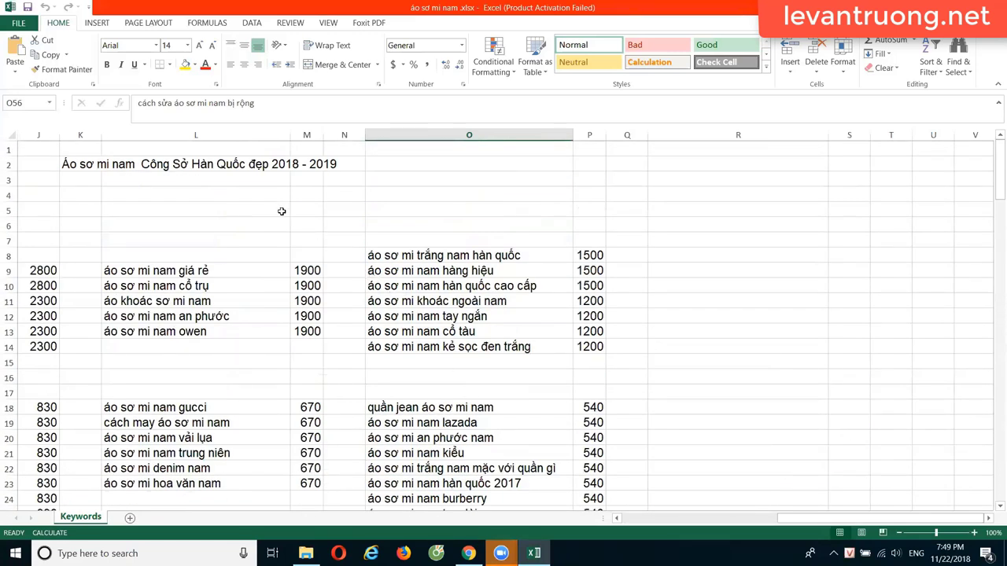
pyautogui.scroll(-20, 282, 212)
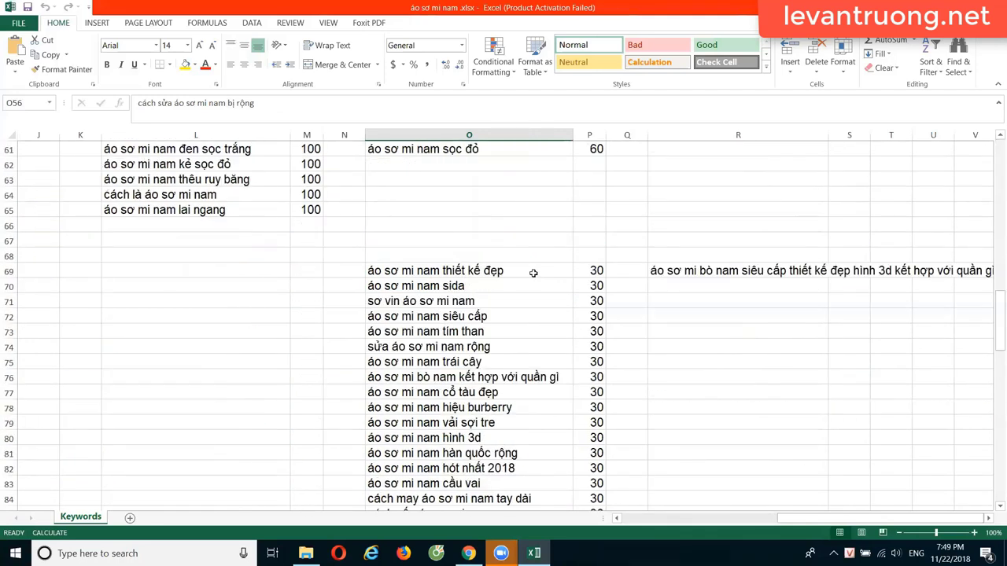
pyautogui.click(673, 271)
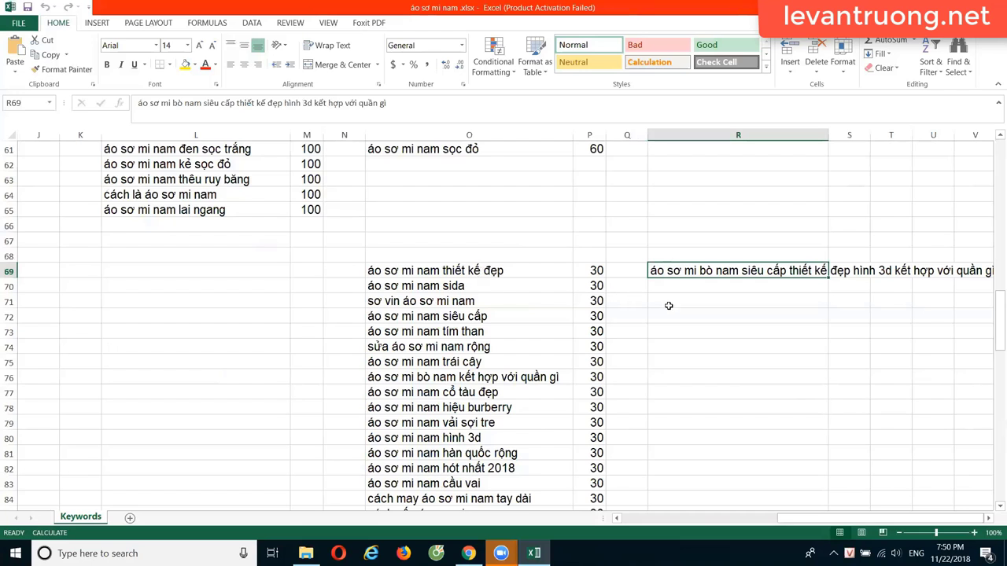
pyautogui.click(510, 290)
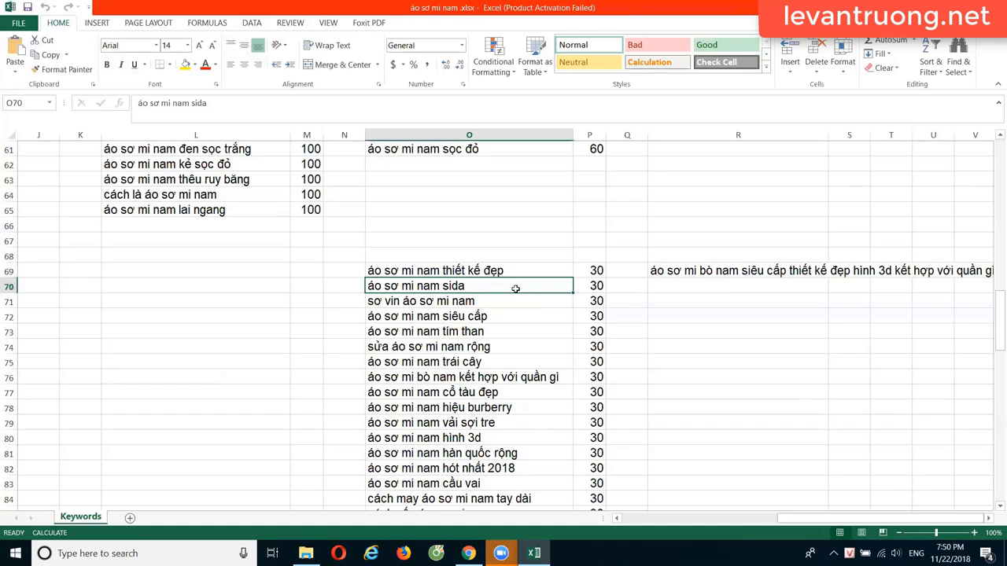
# - Examine the mid-volume keyword groups around O50, L49, O37, L36 and R36
pyautogui.scroll(3, 515, 288)
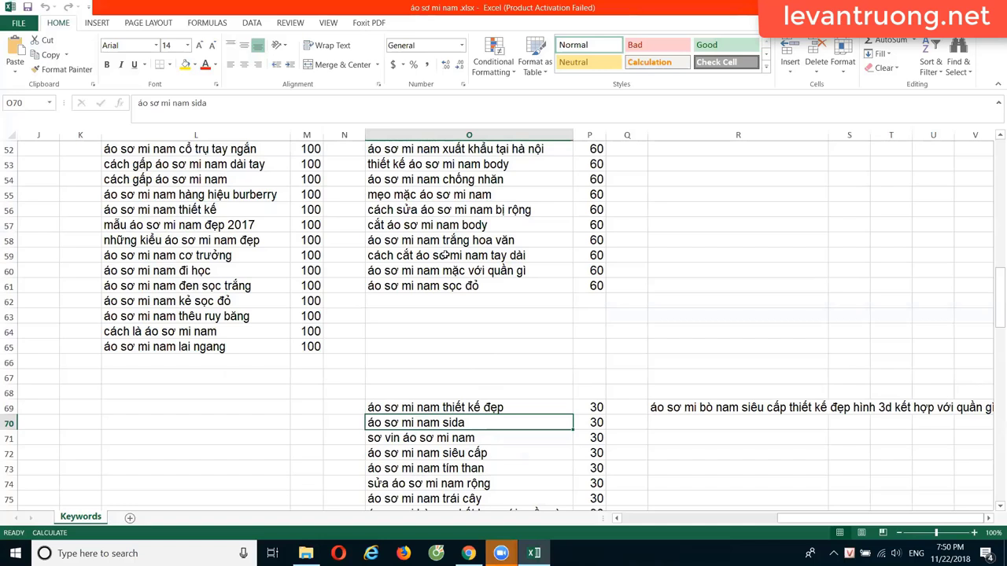
pyautogui.scroll(5, 464, 303)
pyautogui.click(458, 349)
pyautogui.click(238, 330)
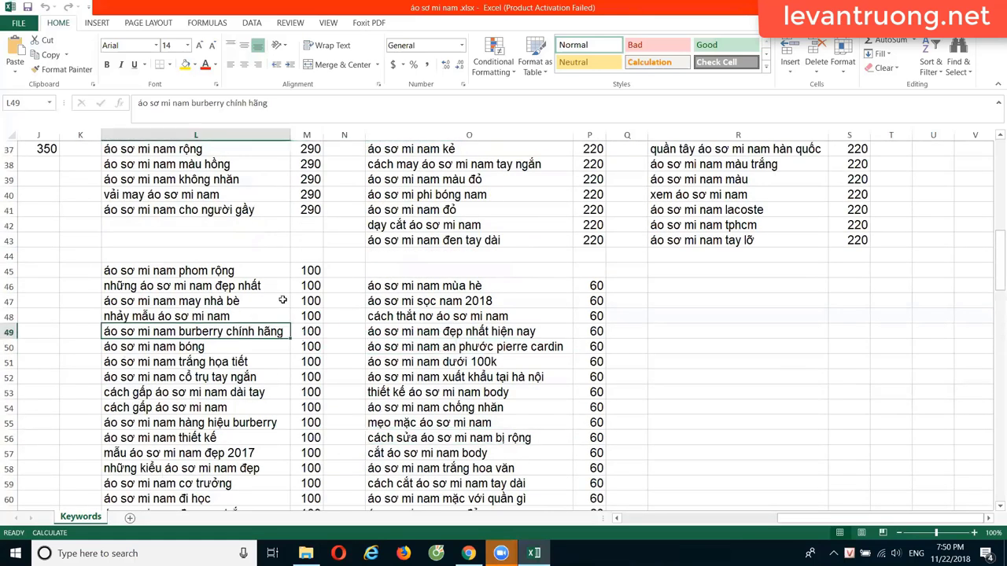
pyautogui.scroll(3, 376, 275)
pyautogui.click(423, 289)
pyautogui.click(216, 275)
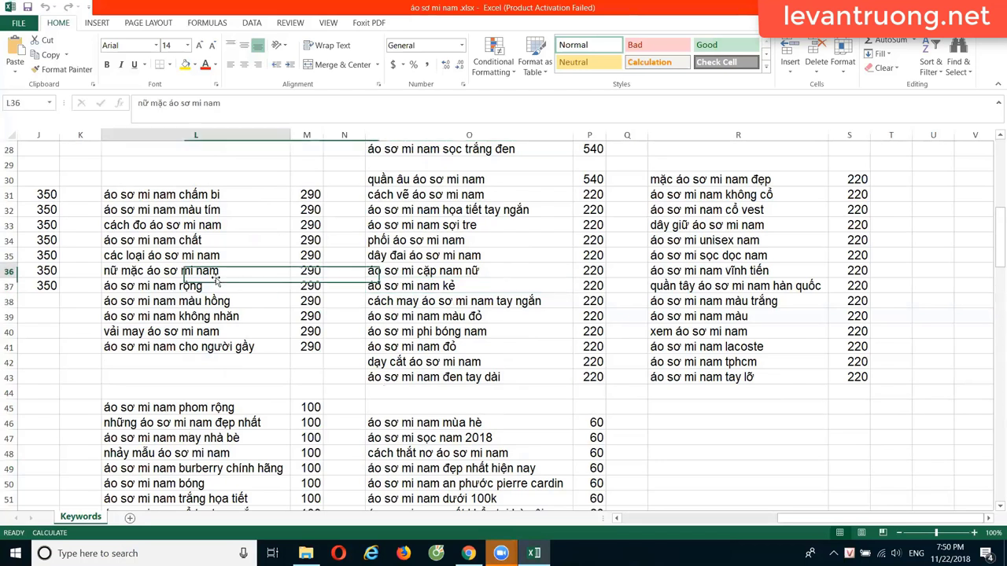
pyautogui.click(722, 276)
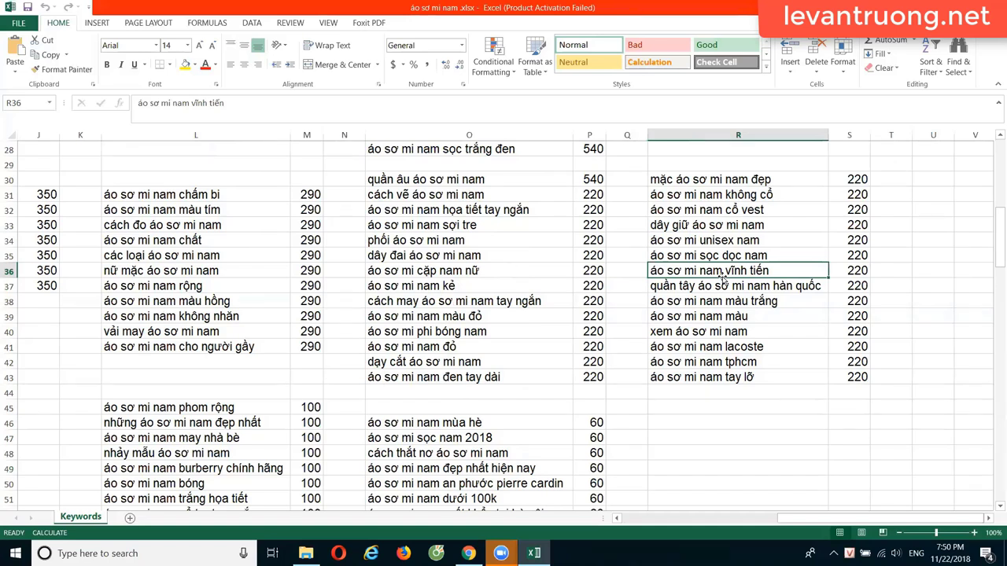
# - Review the combined title in R69 alongside the volume-60 keywords in O55 and O57
pyautogui.scroll(-9, 722, 276)
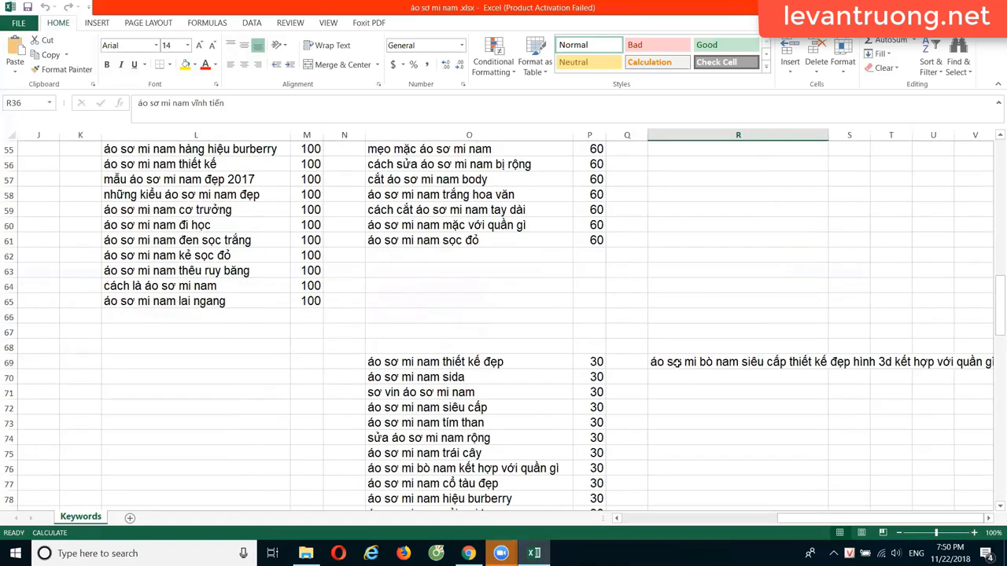
pyautogui.click(676, 362)
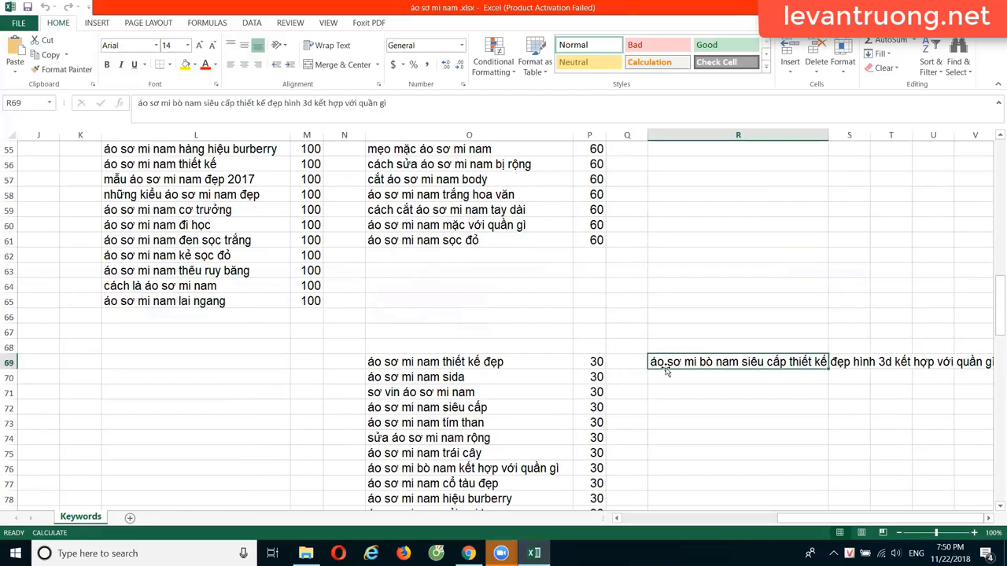
pyautogui.scroll(2, 620, 352)
pyautogui.click(506, 245)
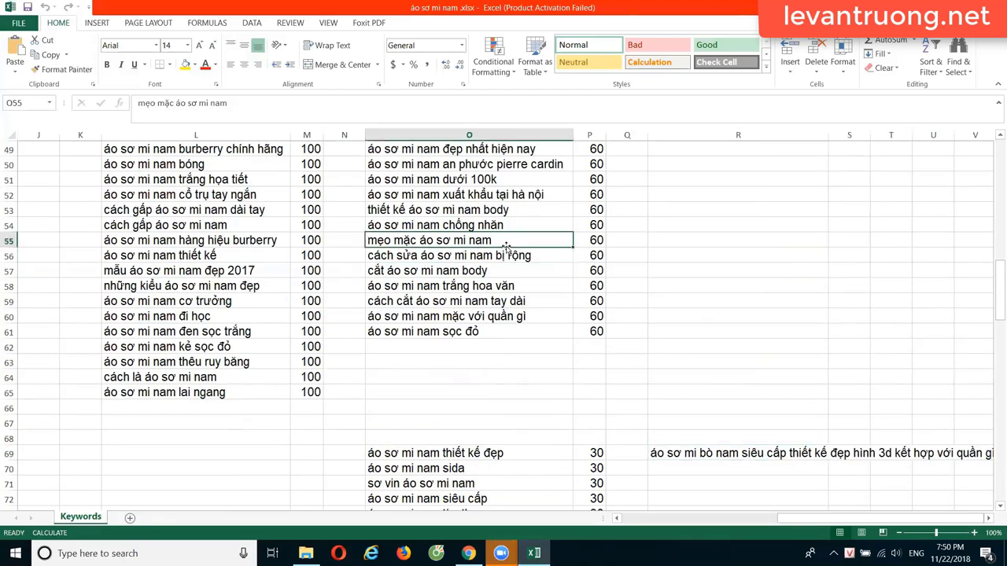
pyautogui.click(472, 270)
# - Examine the column O groups with volumes 60 and 30, including "áo sơ mi nam siêu cấp" in O72
pyautogui.scroll(1, 503, 293)
pyautogui.scroll(3, 503, 294)
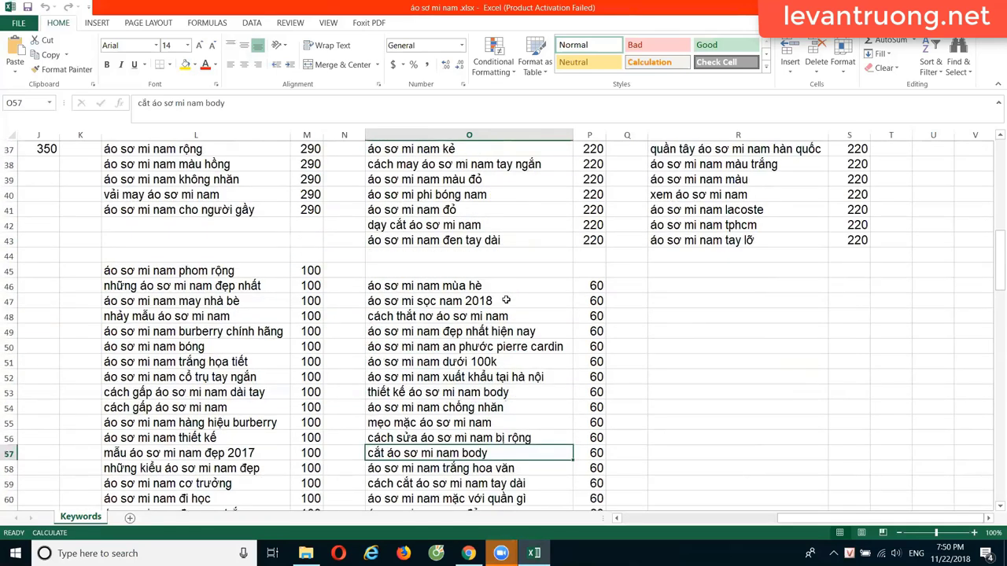
pyautogui.scroll(-2, 506, 300)
pyautogui.scroll(2, 505, 303)
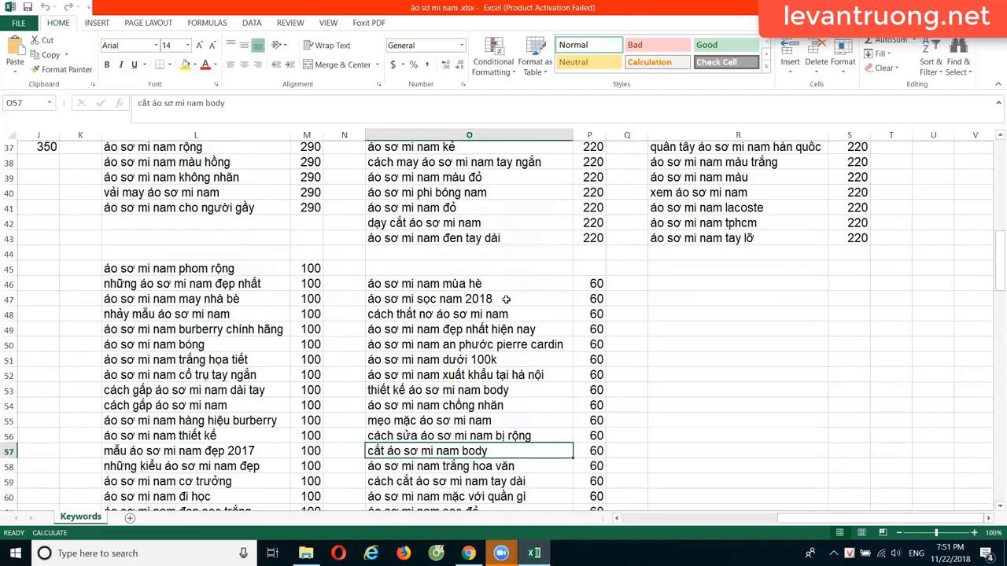
pyautogui.scroll(-7, 506, 305)
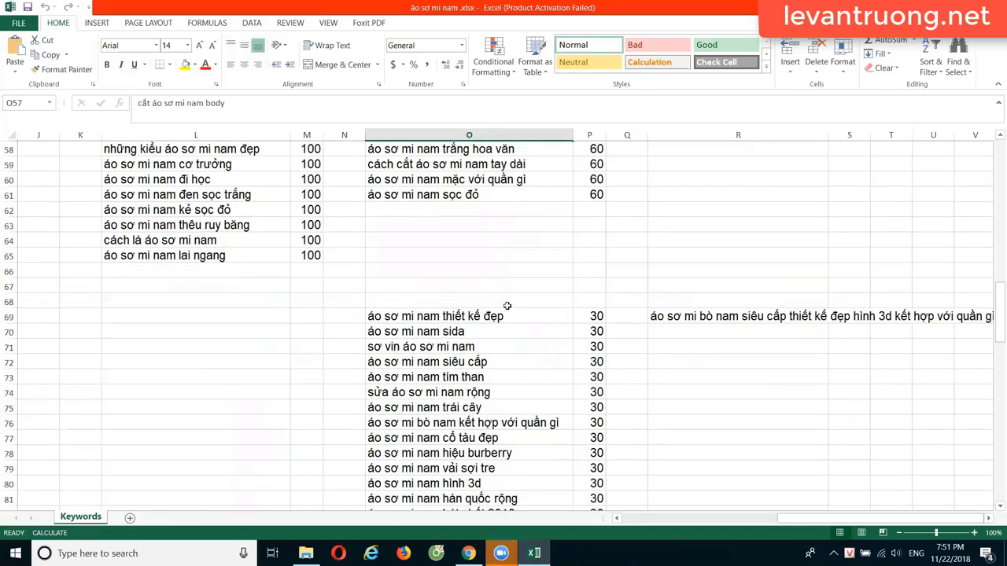
pyautogui.click(475, 363)
pyautogui.scroll(5, 480, 354)
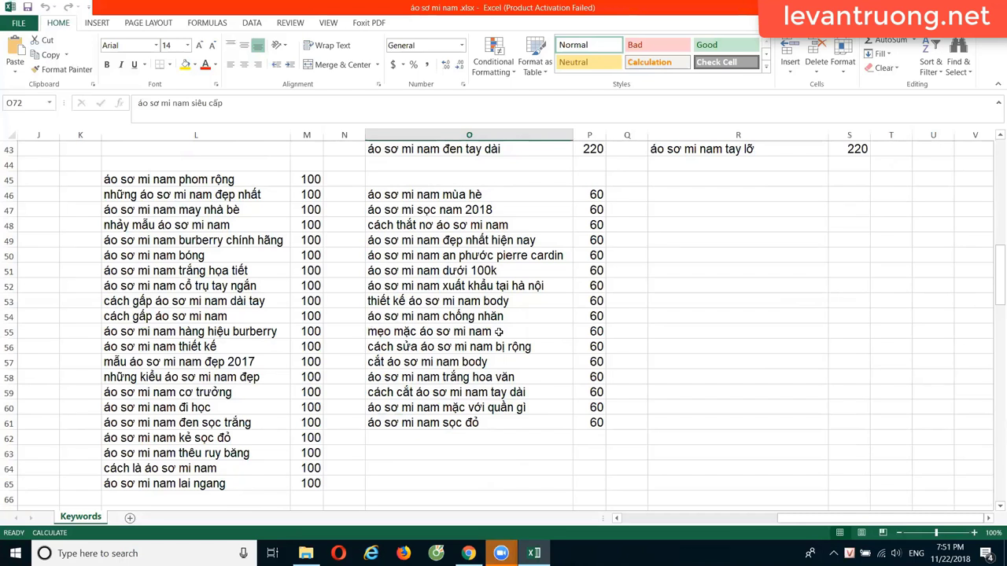
pyautogui.scroll(-3, 503, 331)
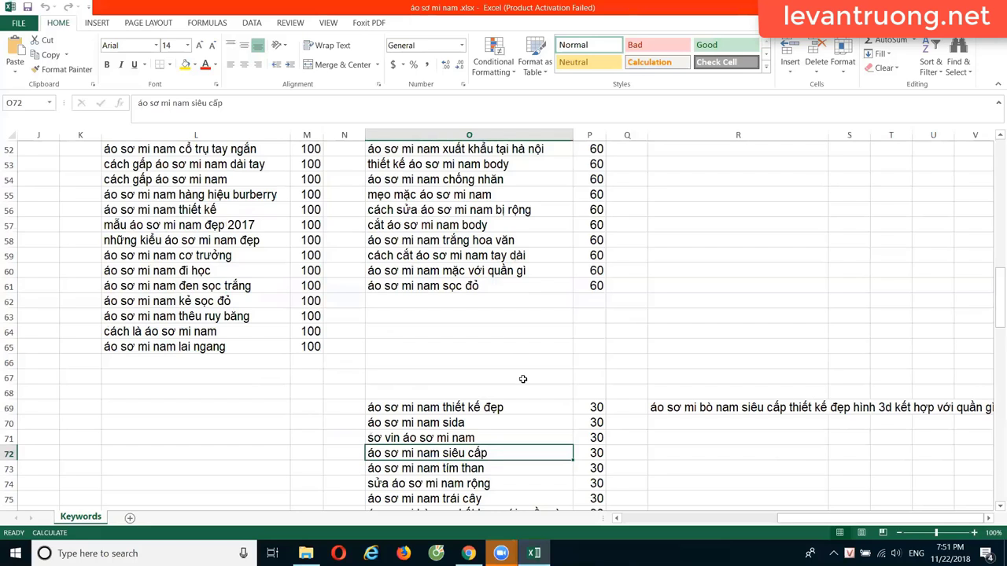
pyautogui.scroll(1, 522, 379)
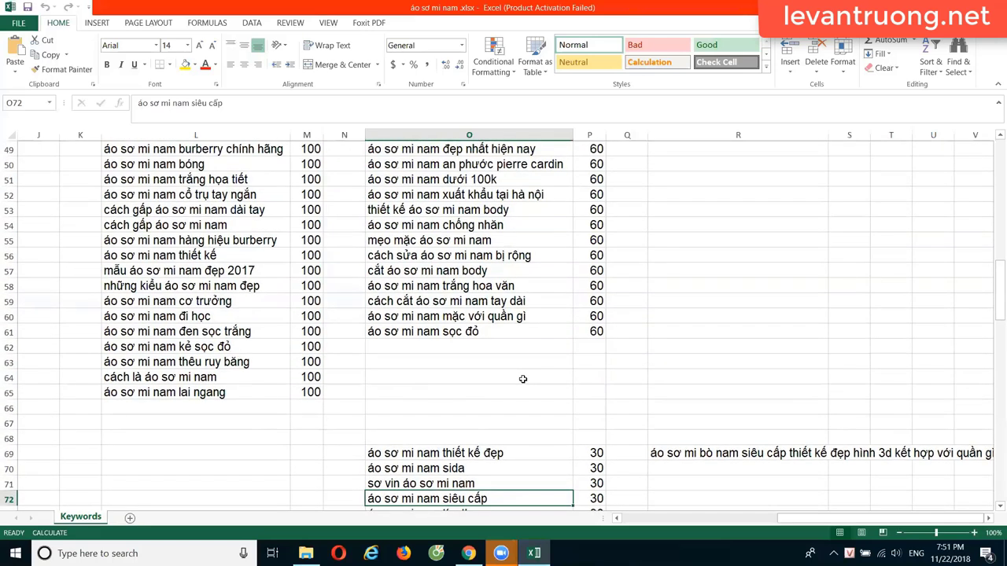
# - Review the highest-volume keyword groups and their combined titles in columns E through L at the start of the sheet
pyautogui.scroll(16, 523, 379)
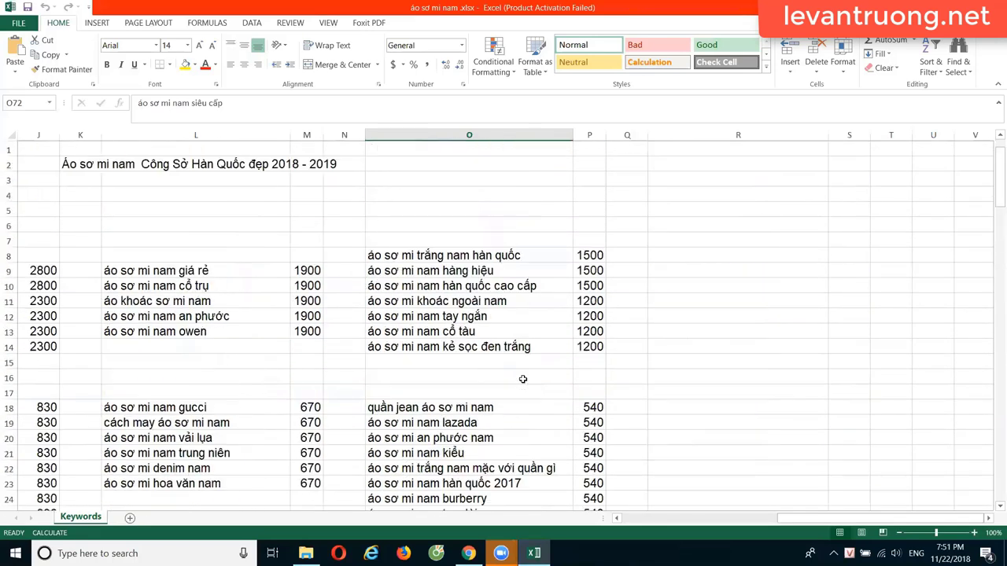
pyautogui.hscroll(-7, 707, 417)
pyautogui.scroll(-1, 708, 418)
pyautogui.scroll(1, 708, 418)
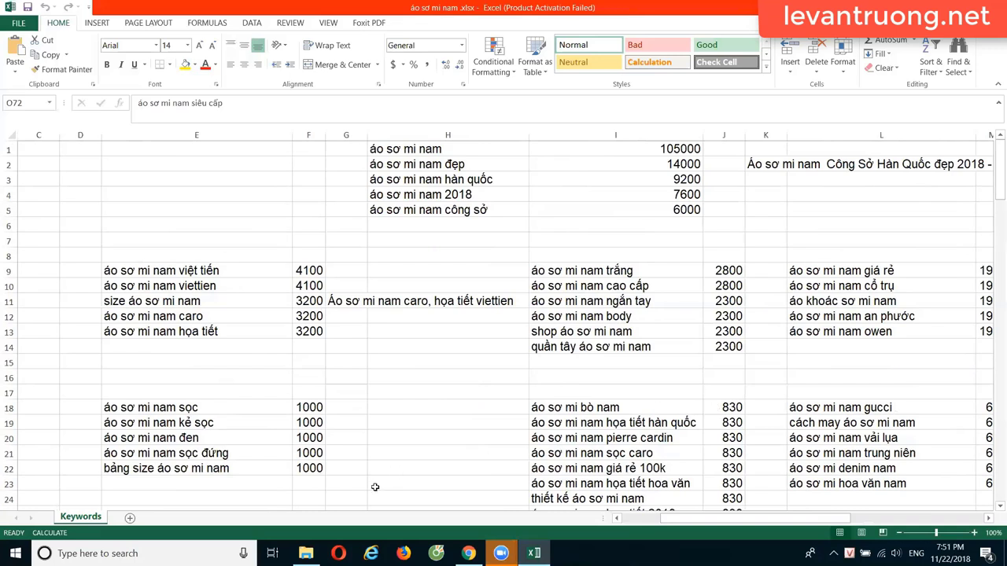
# - In File Explorer's Downloads, open the "Áo dài cách tân - Thời trang Nữ Hoàng" folder and its "26 bài áo dài cách tân 24-9" subfolder
pyautogui.click(306, 553)
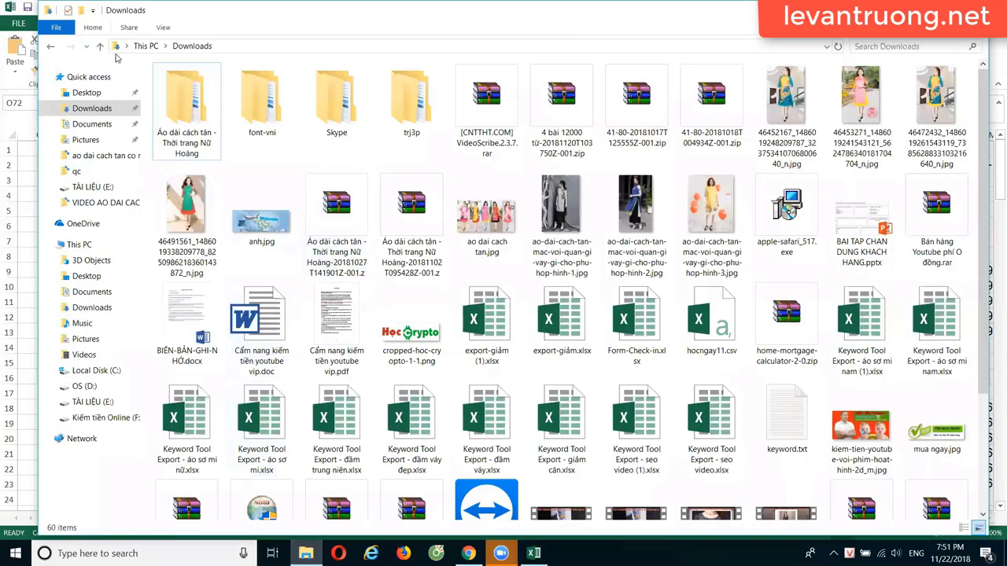
pyautogui.click(189, 113)
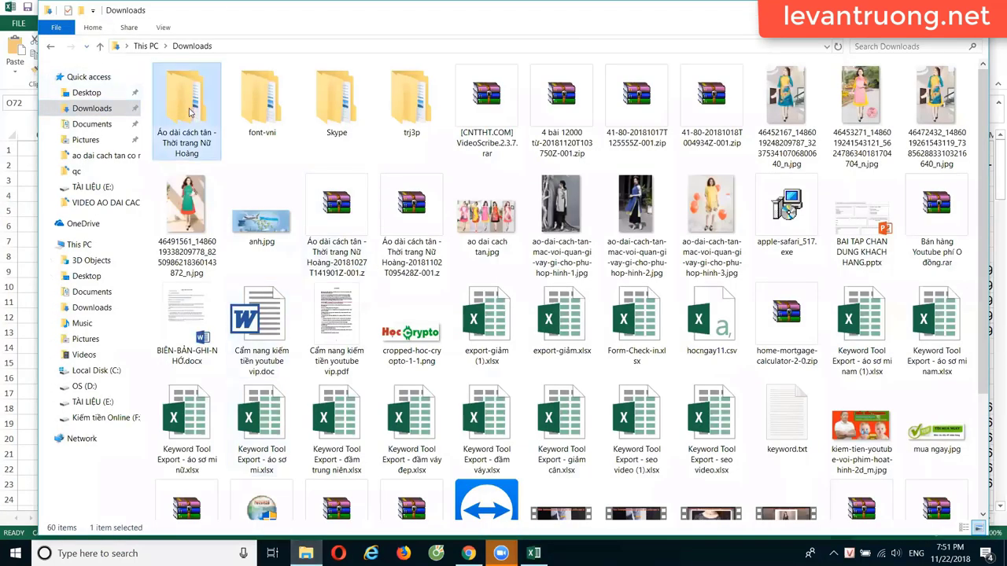
pyautogui.doubleClick(189, 113)
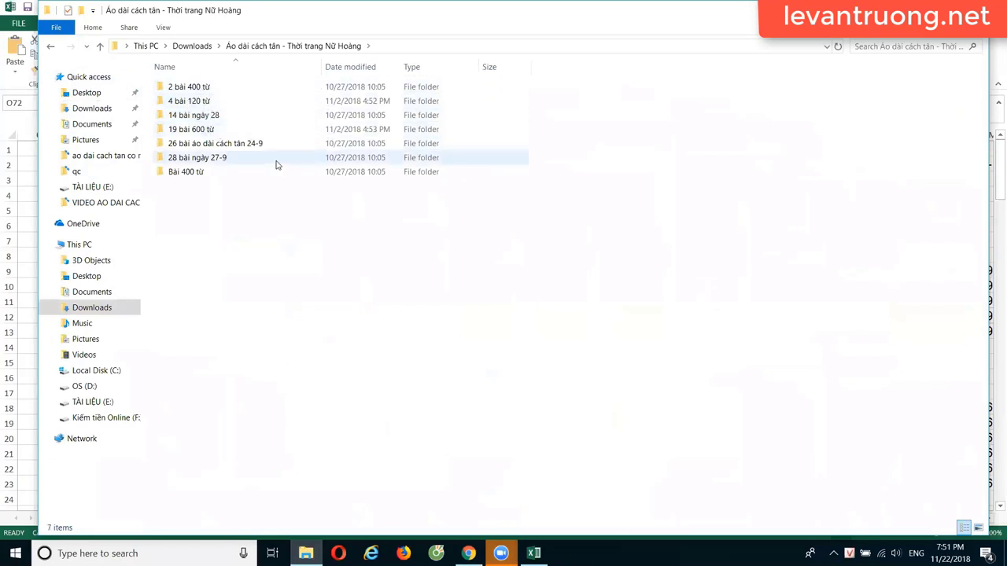
pyautogui.doubleClick(229, 145)
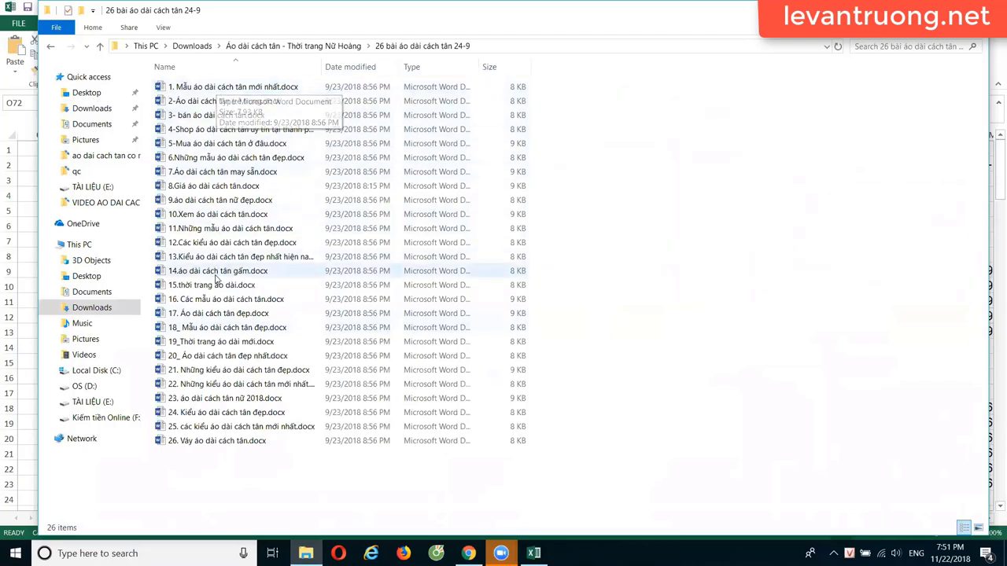
# - Open "1. Mẫu áo dài cách tân mới nhất.docx" with editing enabled, skim the article and close it
pyautogui.doubleClick(269, 88)
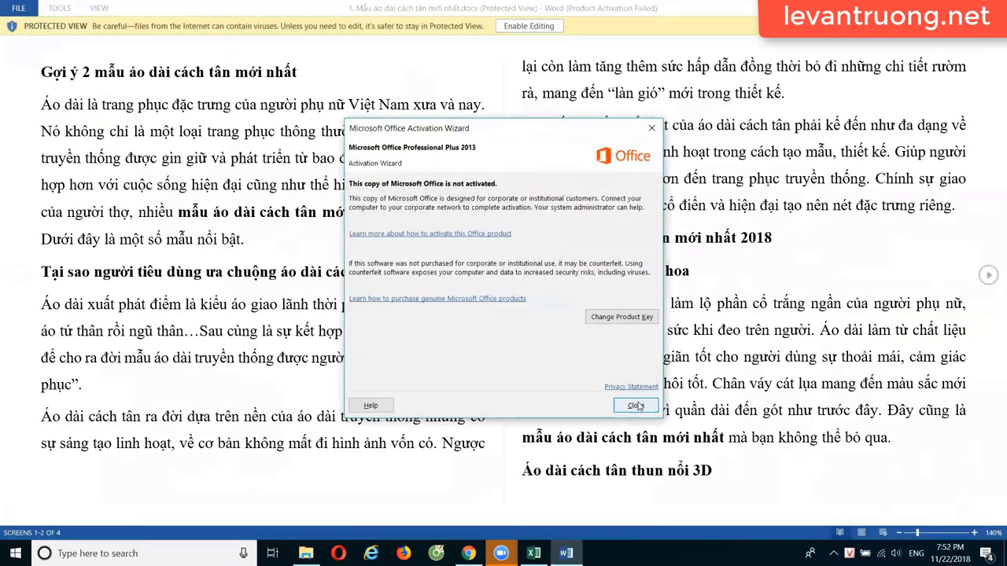
pyautogui.press('Return')
pyautogui.click(523, 26)
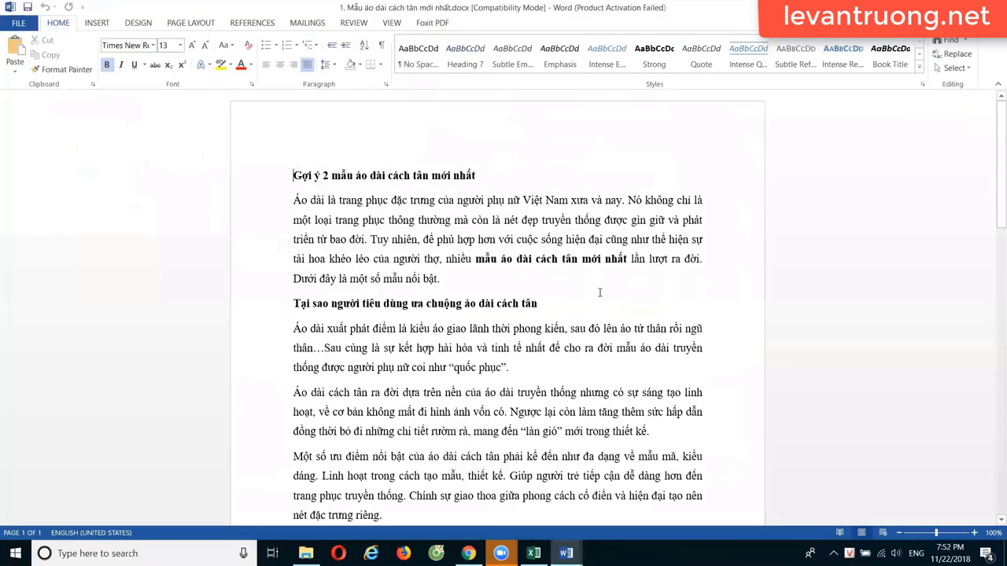
pyautogui.scroll(-10, 568, 316)
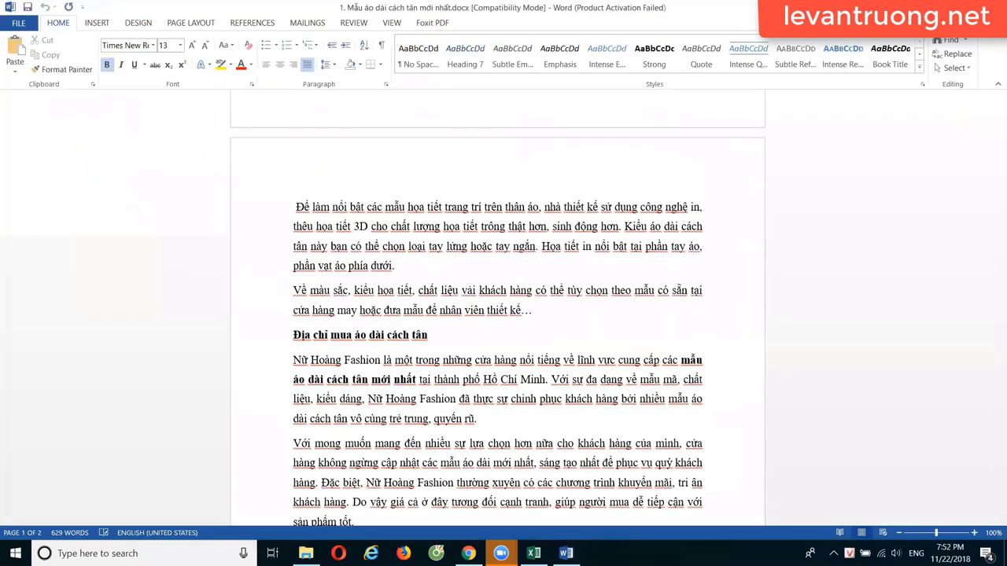
pyautogui.hotkey('alt', 'F4')
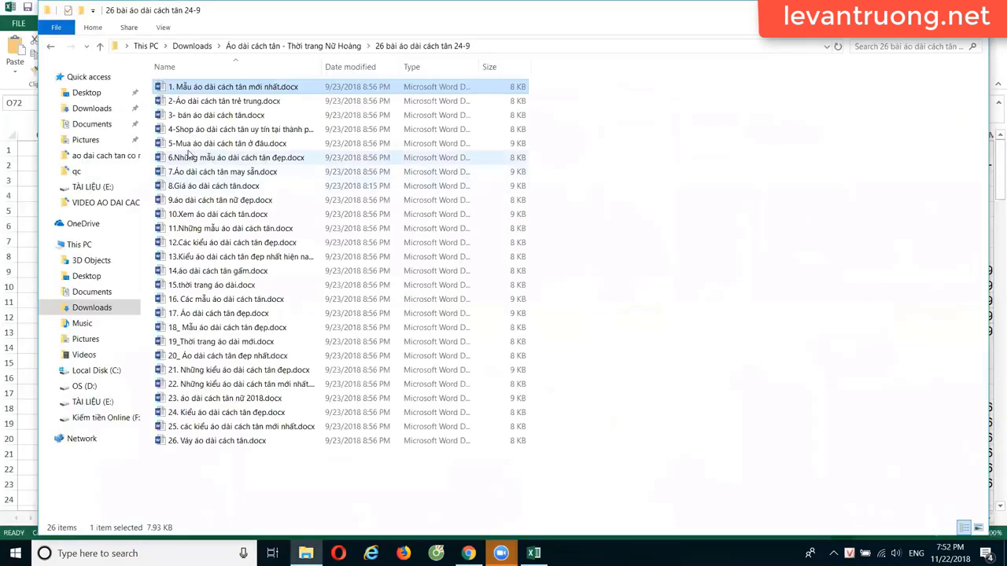
# - Go back up to the Downloads folder and leave File Explorer to return to the keyword workbook
pyautogui.click(100, 45)
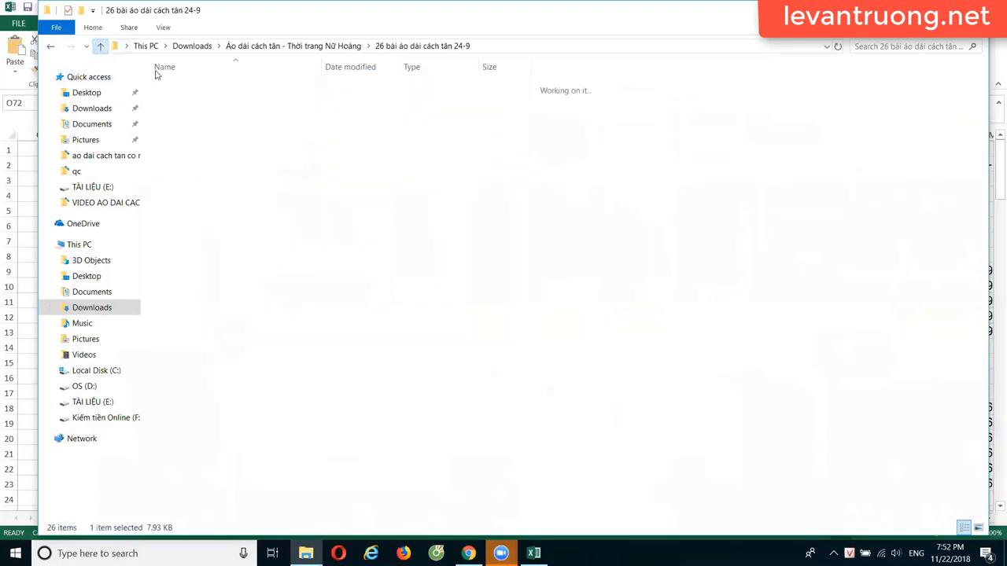
pyautogui.click(101, 46)
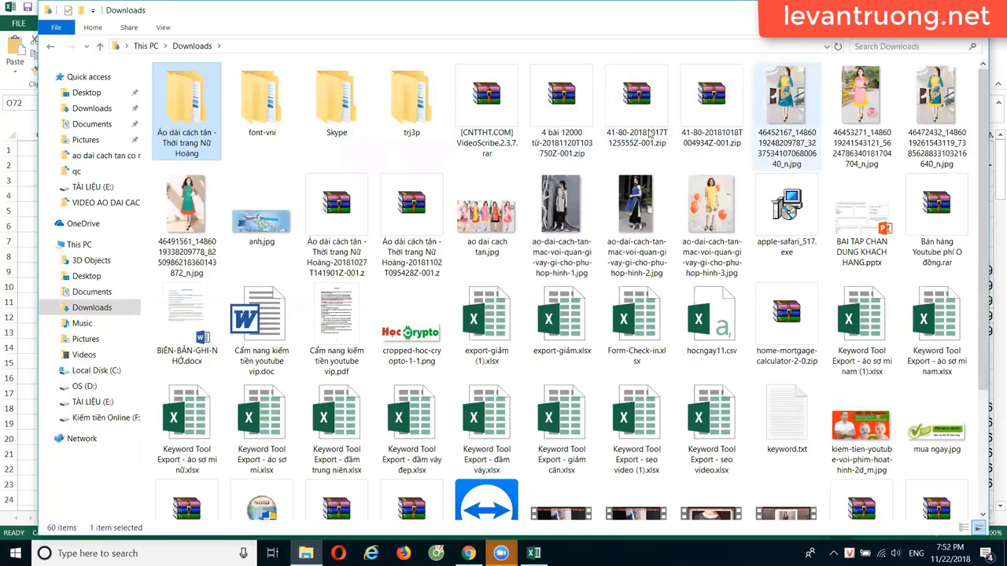
pyautogui.click(979, 10)
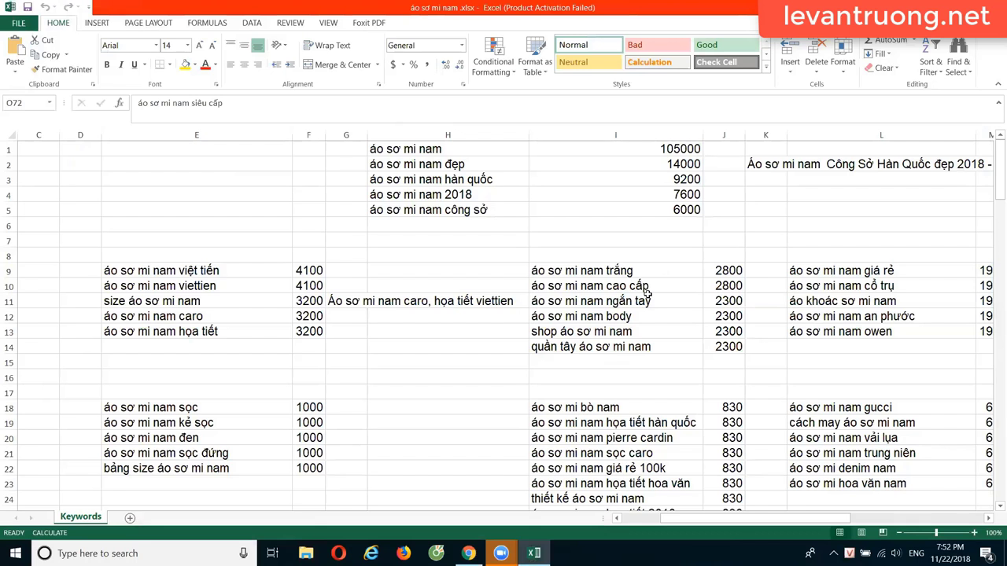
# - Enter 250 000 in cell E5 above the first keyword group
pyautogui.hscroll(1, 647, 292)
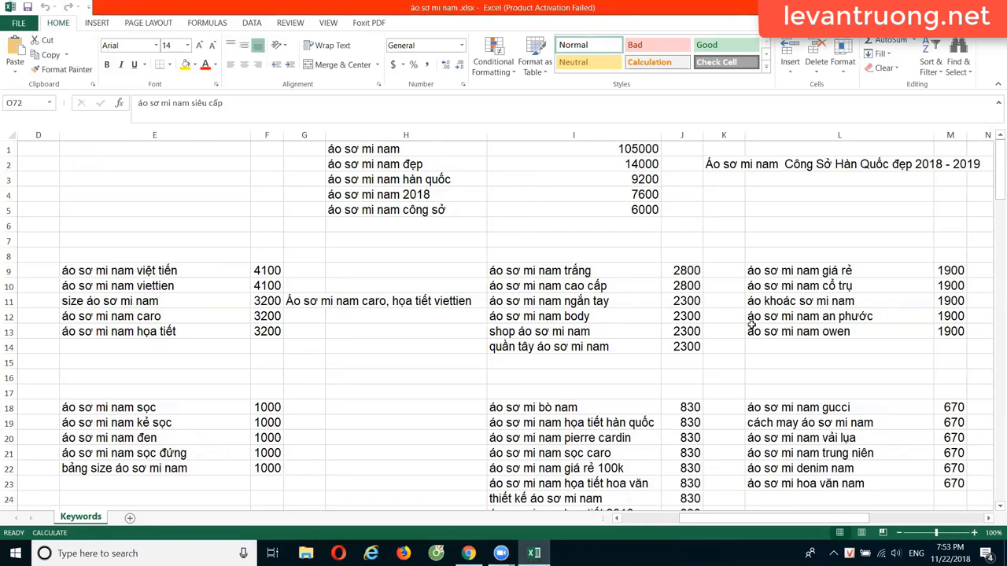
pyautogui.click(153, 213)
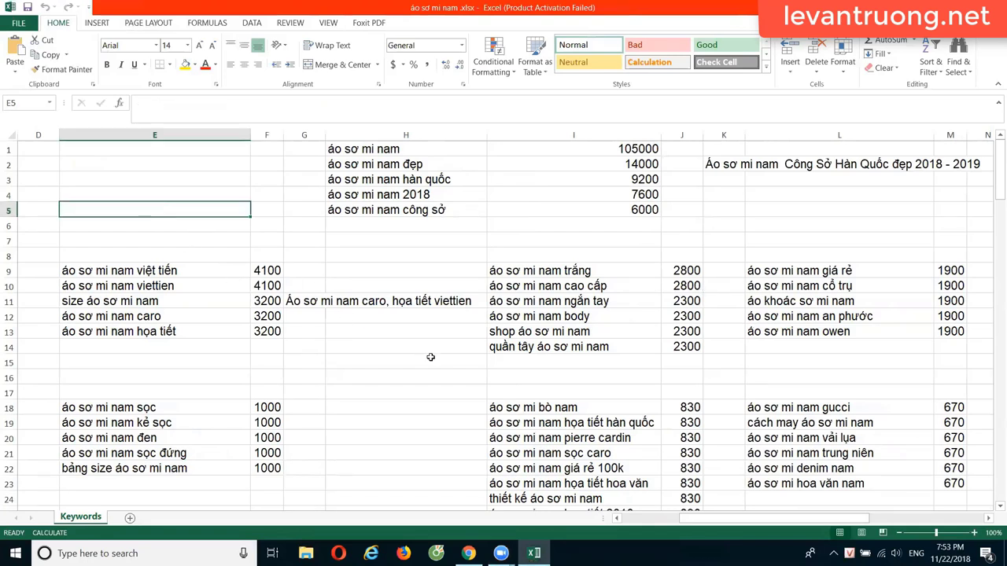
pyautogui.scroll(-6, 427, 354)
pyautogui.scroll(6, 458, 398)
pyautogui.write('2')
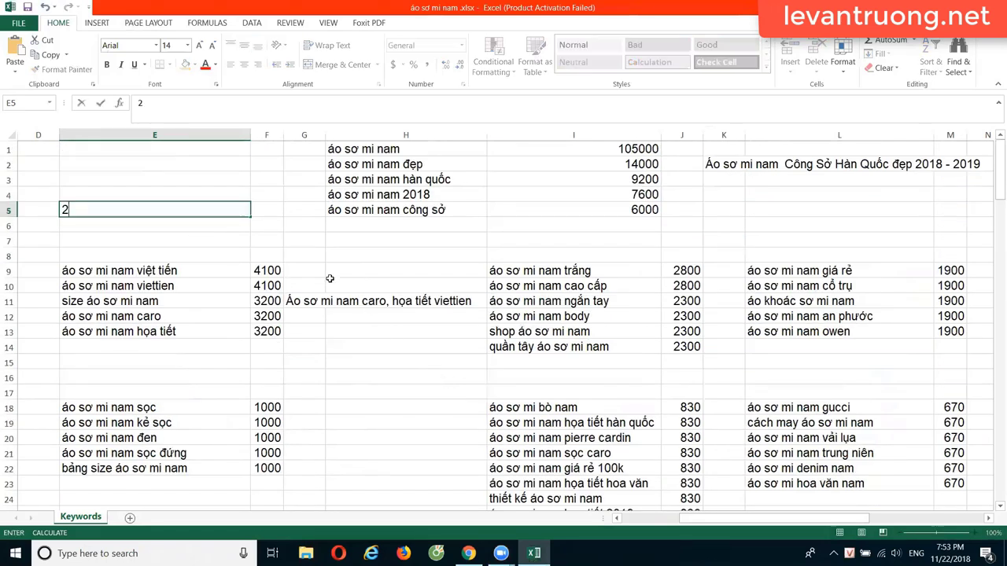
pyautogui.write('50 000')
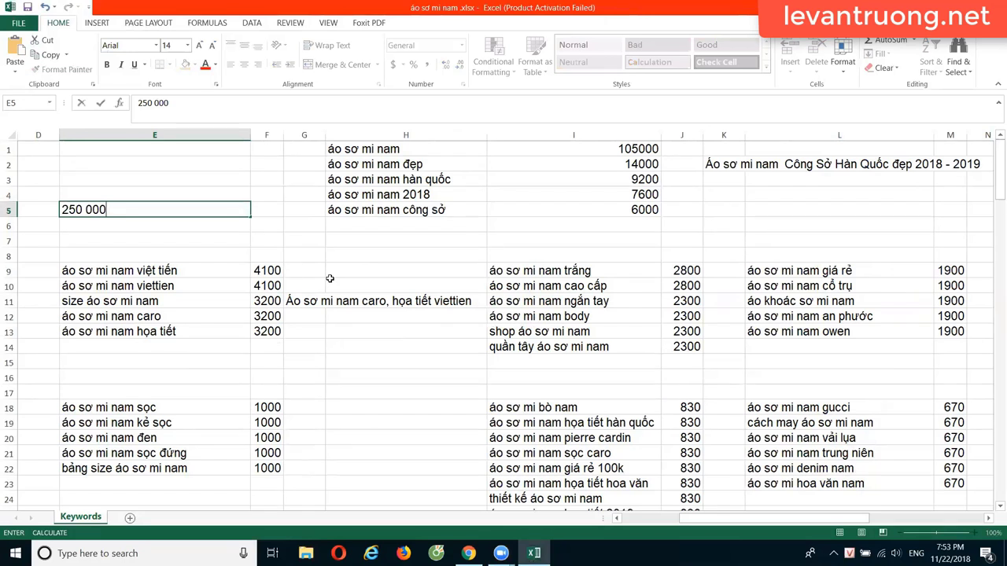
pyautogui.press('Return')
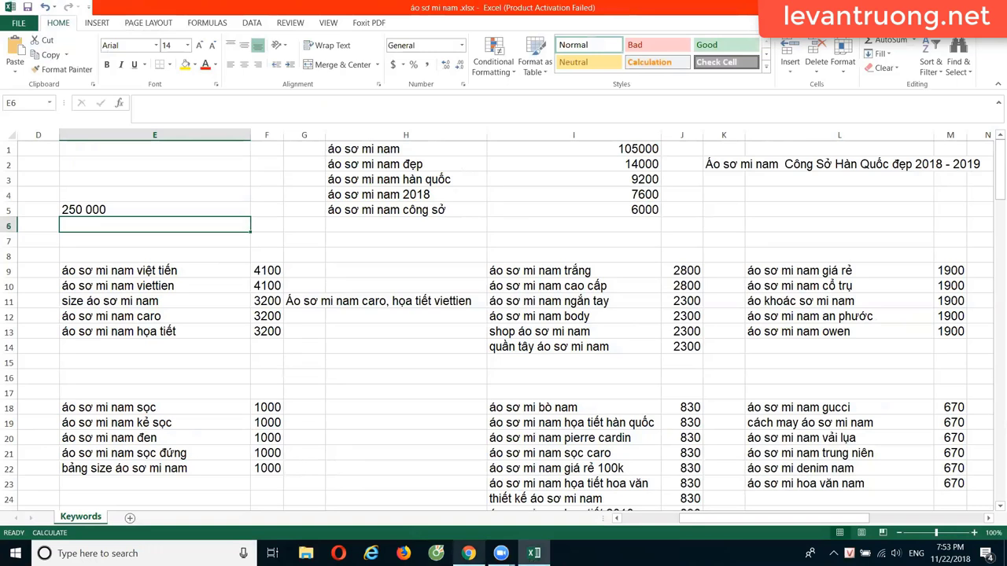
# - Switch to Chrome, load YouTube in a new tab and open the video "Tom and Jerry - Sufferin' Cats(Eng sub)"
pyautogui.click(469, 554)
pyautogui.click(330, 11)
pyautogui.write('youtube.com/?gl=VN')
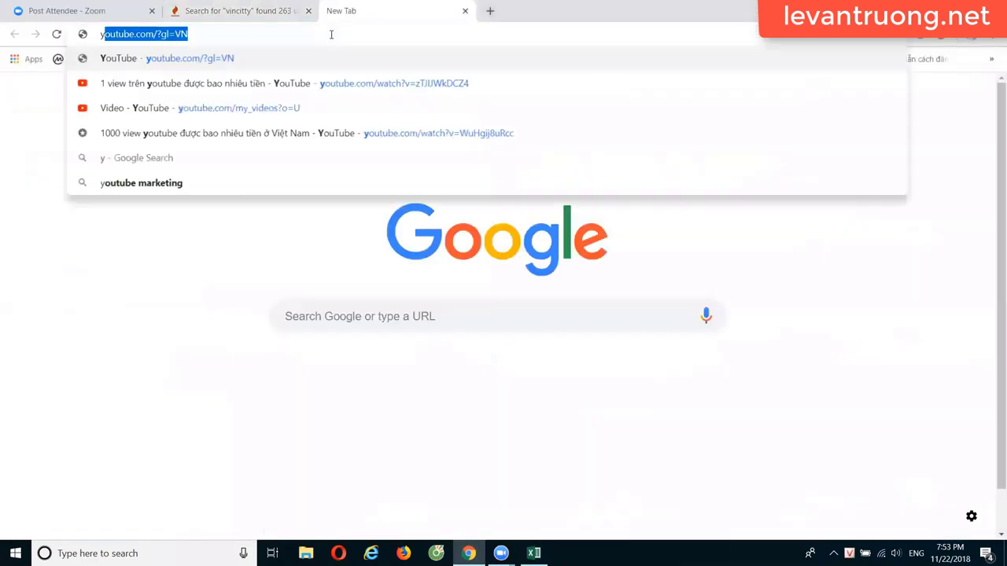
pyautogui.press('Return')
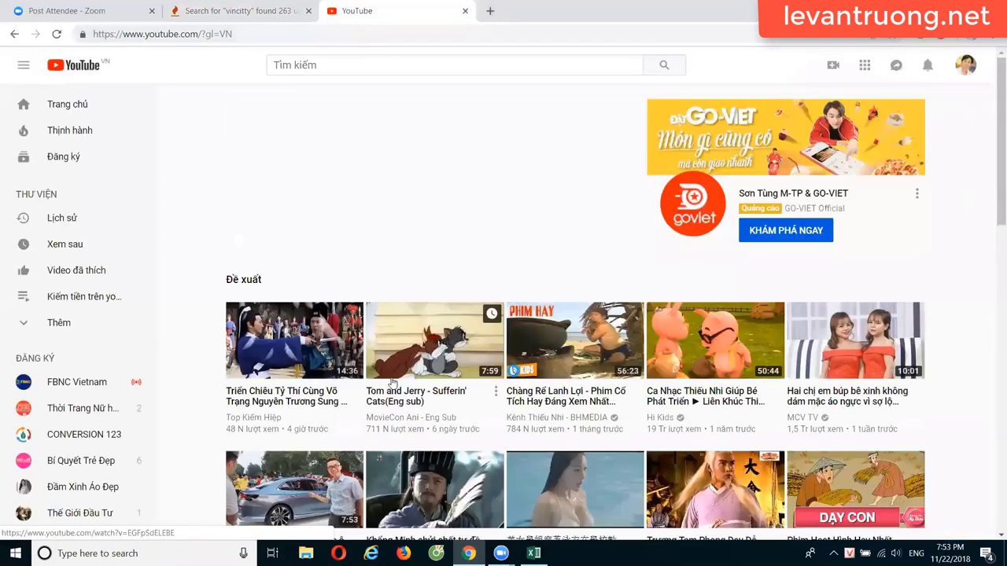
pyautogui.click(391, 383)
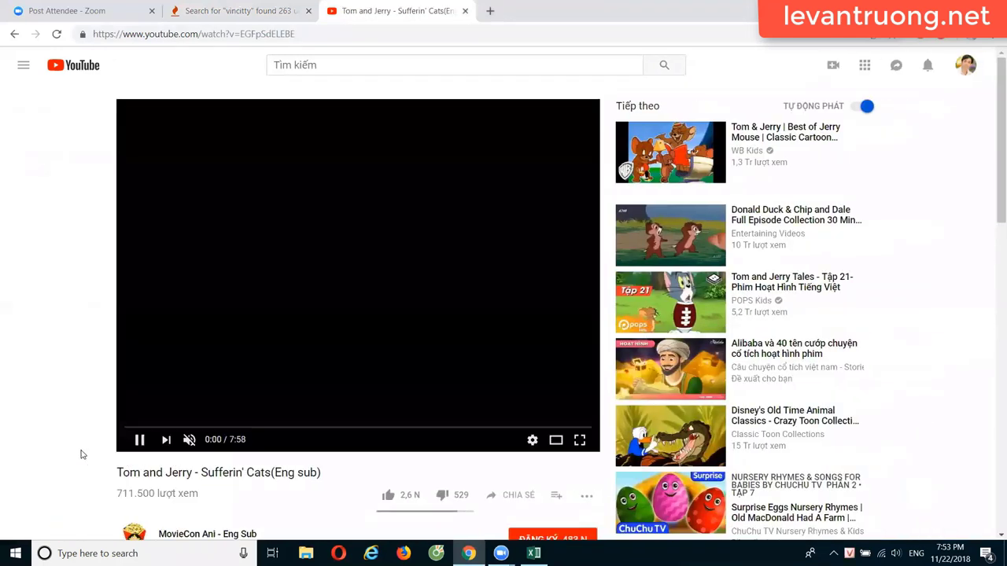
# - Pause playback, look over the ads and suggested videos on the watch page, and close its tab
pyautogui.click(69, 442)
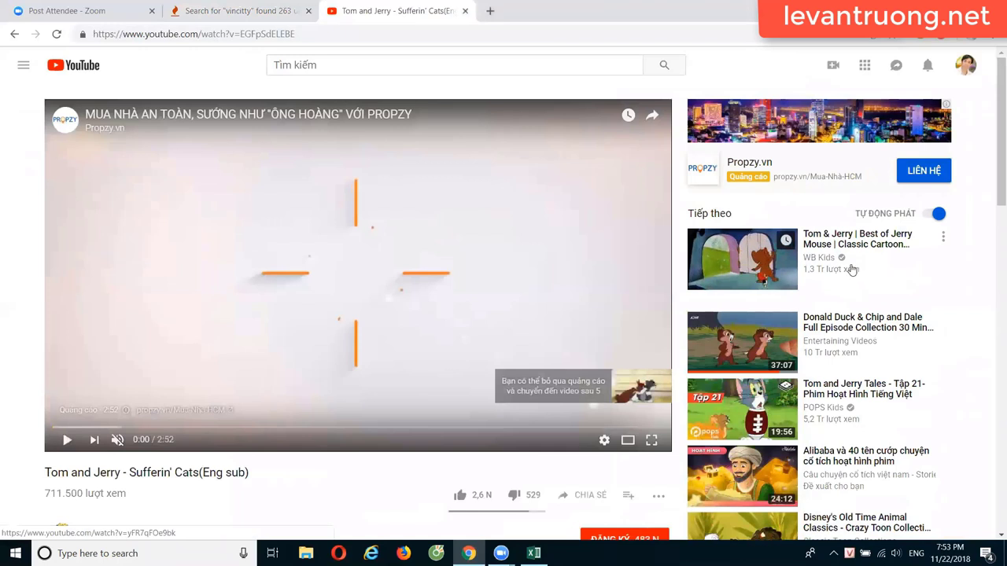
pyautogui.scroll(-1, 852, 281)
pyautogui.scroll(-2, 852, 282)
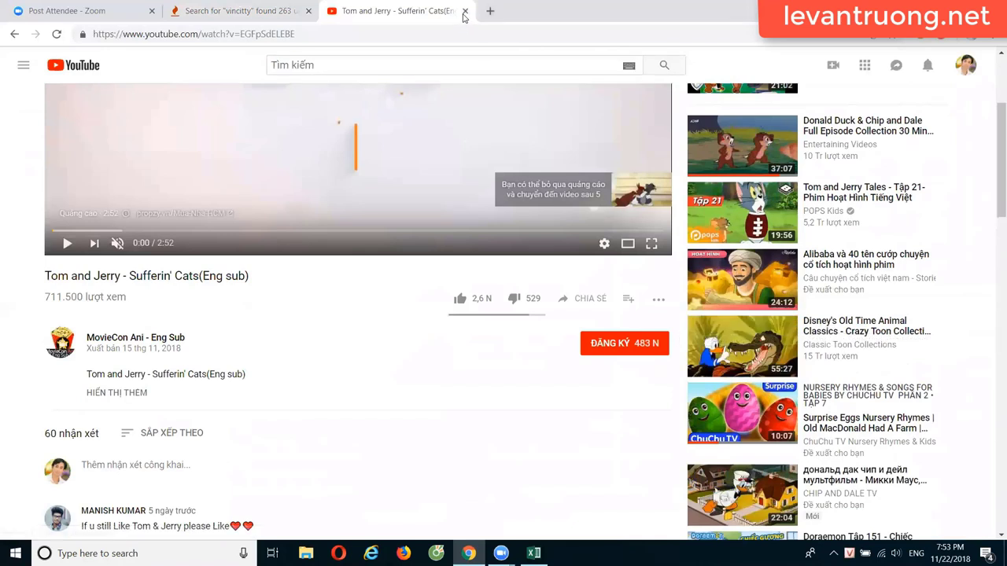
pyautogui.scroll(3, 815, 264)
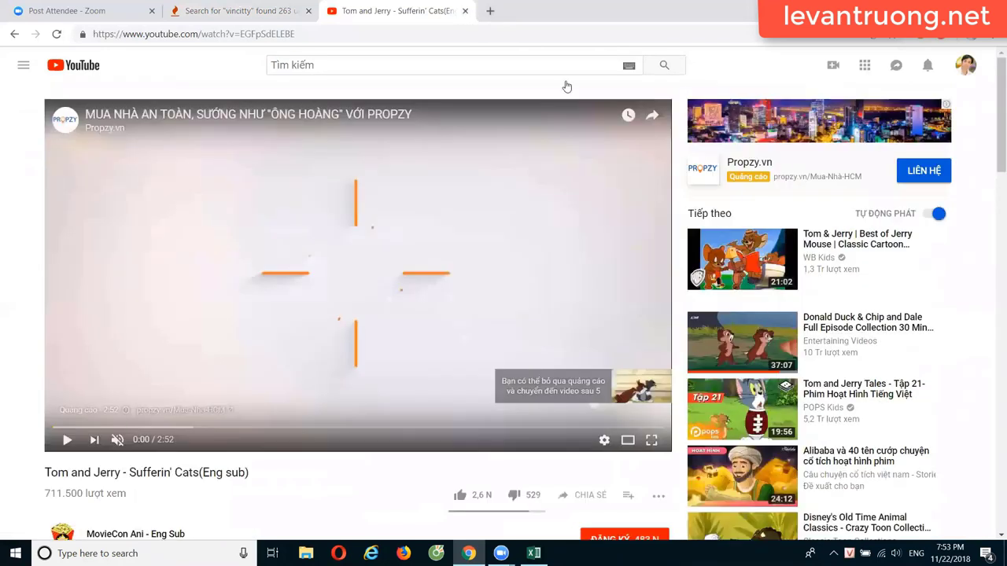
pyautogui.click(465, 12)
# - Switch back to Excel and enter 500 000 in cell E6
pyautogui.click(533, 553)
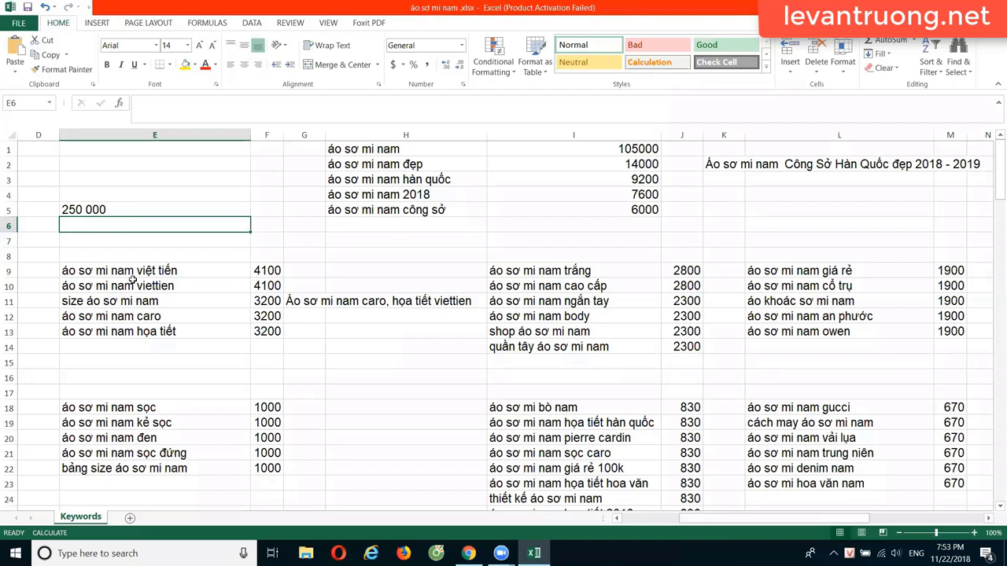
pyautogui.write('*')
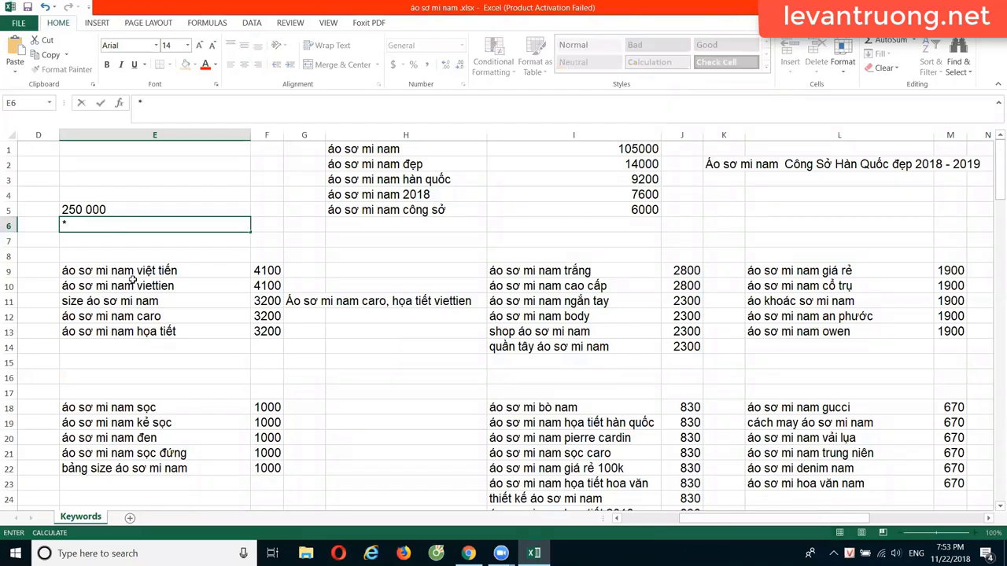
pyautogui.write('2')
pyautogui.press('BackSpace')
pyautogui.press('BackSpace')
pyautogui.write('500 000')
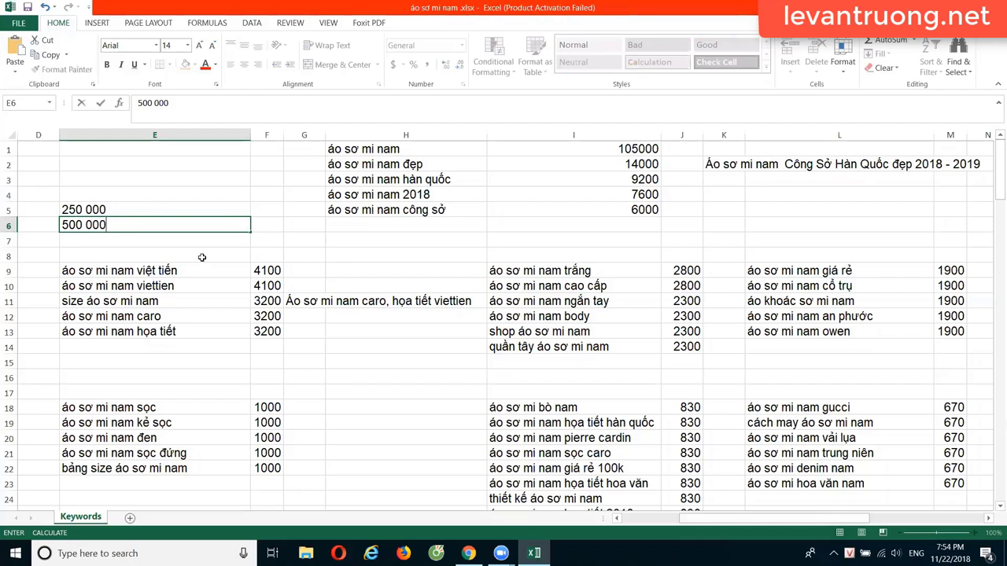
# - Enter 1 500 000 in cell E7 below the other two amounts
pyautogui.click(158, 243)
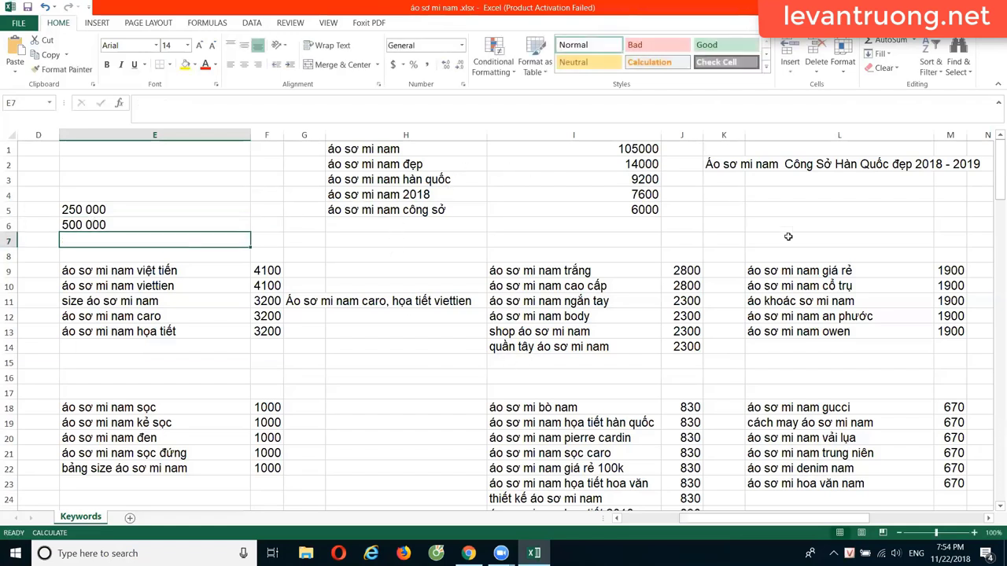
pyautogui.scroll(-1, 414, 334)
pyautogui.scroll(1, 322, 314)
pyautogui.write('1')
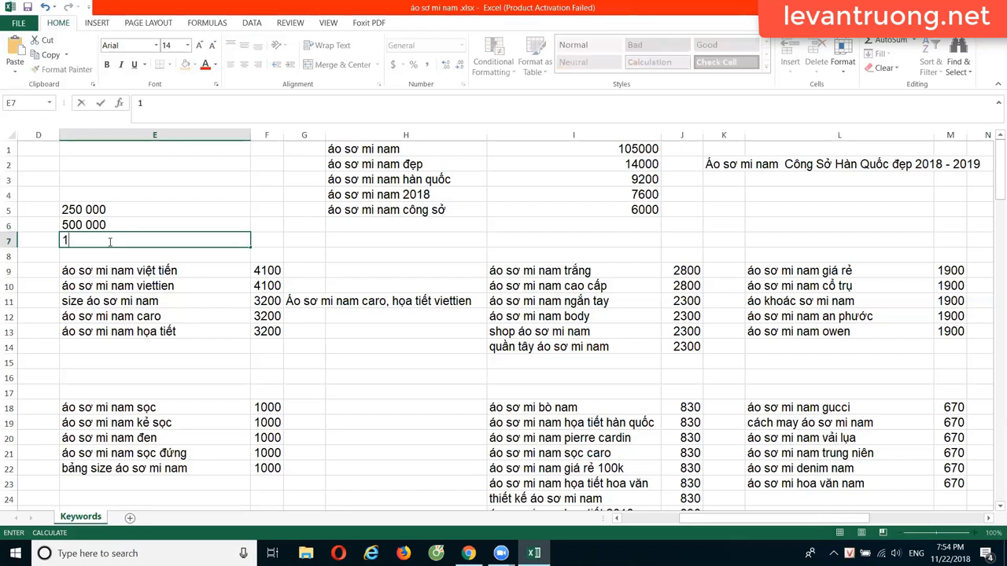
pyautogui.write(' tri===')
pyautogui.press('BackSpace')
pyautogui.press('BackSpace')
pyautogui.press('BackSpace')
pyautogui.press('BackSpace')
pyautogui.press('BackSpace')
pyautogui.press('BackSpace')
pyautogui.write('500 000')
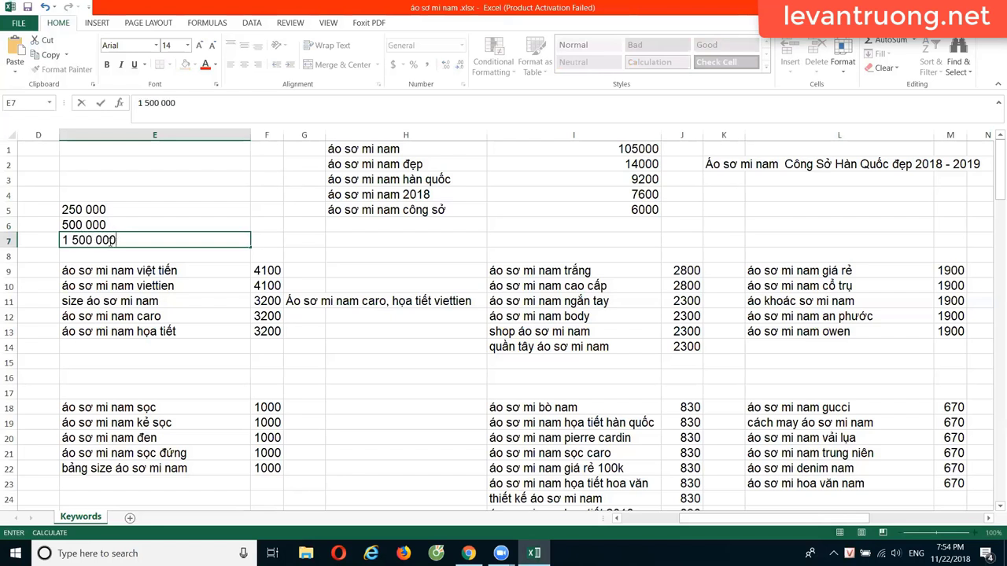
pyautogui.click(228, 210)
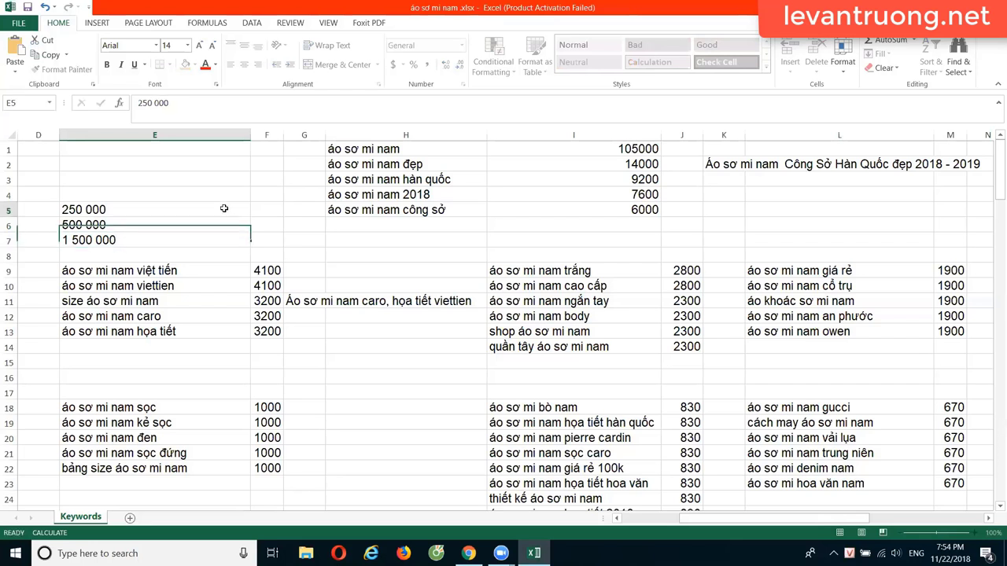
pyautogui.click(178, 243)
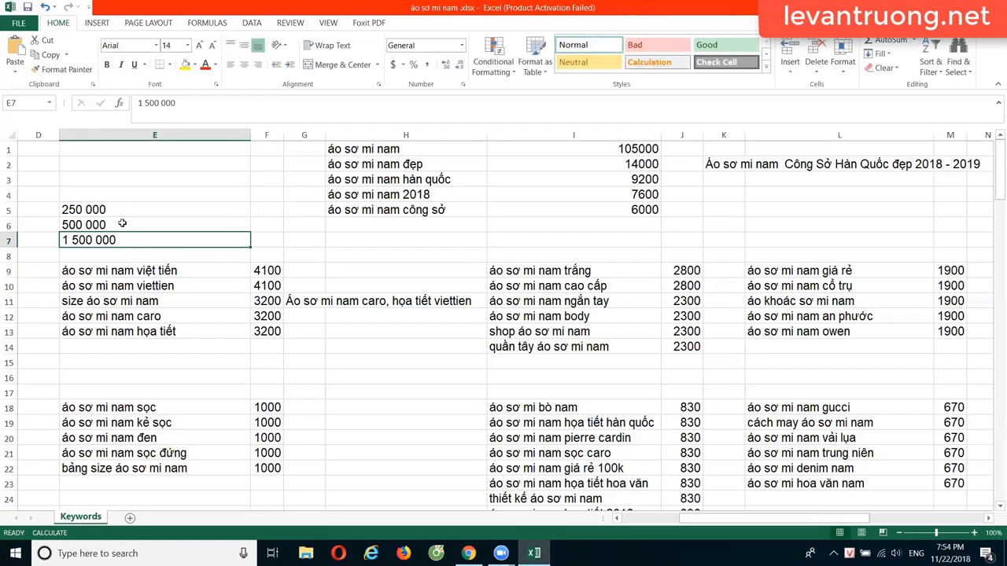
pyautogui.click(142, 175)
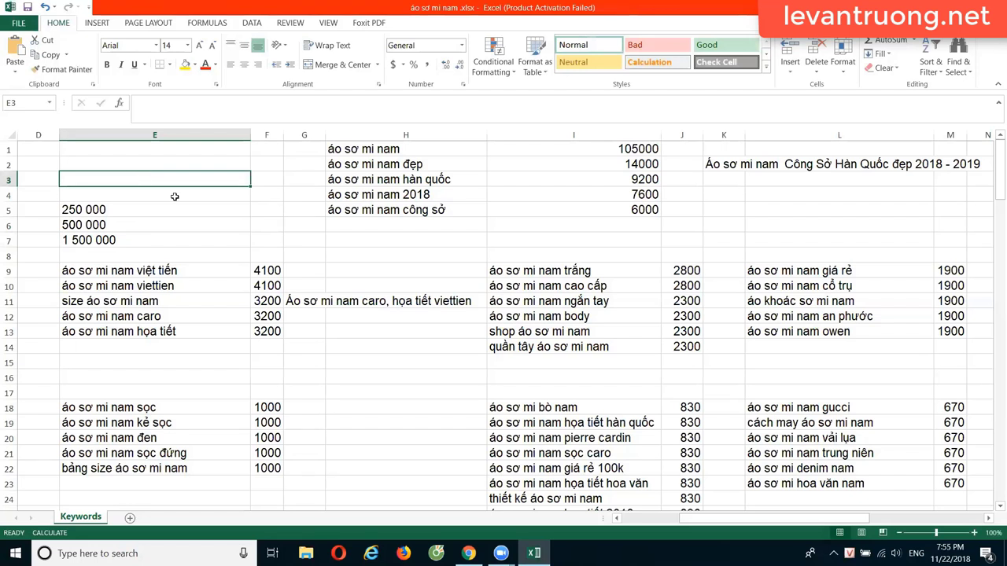
# - Switch to Chrome and load adwords.google.com in a new tab
pyautogui.moveTo(468, 552)
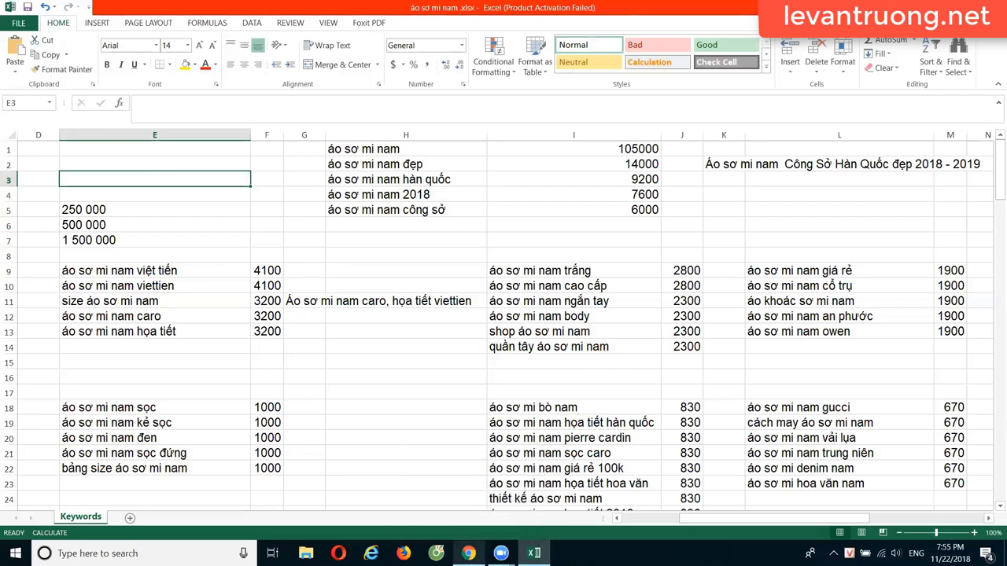
pyautogui.click(468, 553)
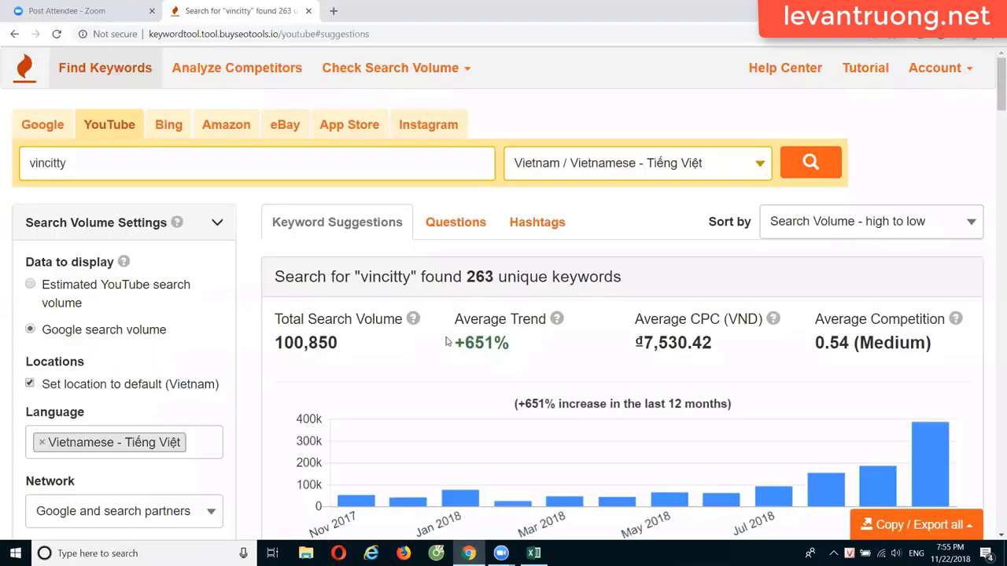
pyautogui.click(335, 11)
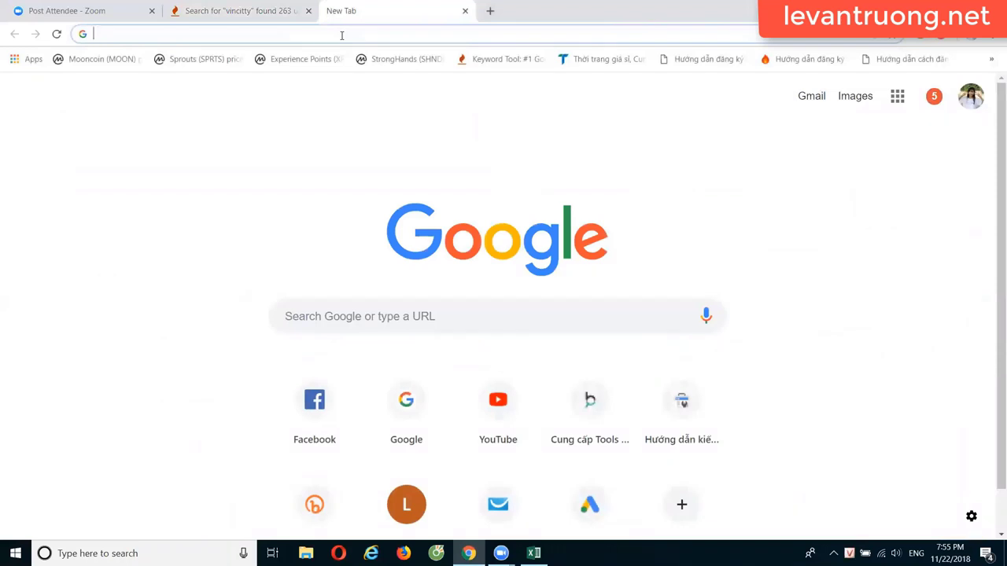
pyautogui.write('goo')
pyautogui.press('BackSpace')
pyautogui.press('BackSpace')
pyautogui.press('BackSpace')
pyautogui.press('BackSpace')
pyautogui.write('adwords.google.com')
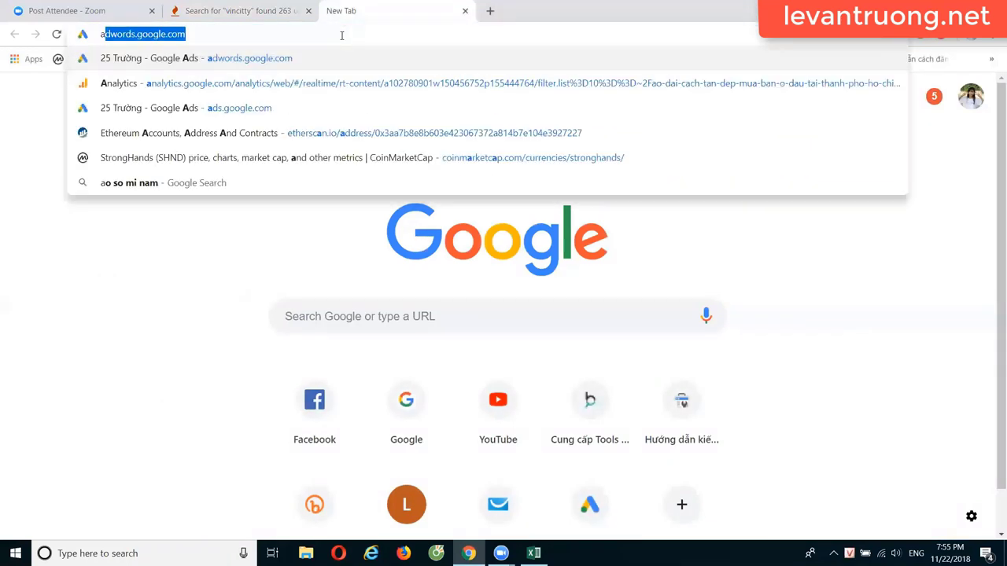
pyautogui.press('Return')
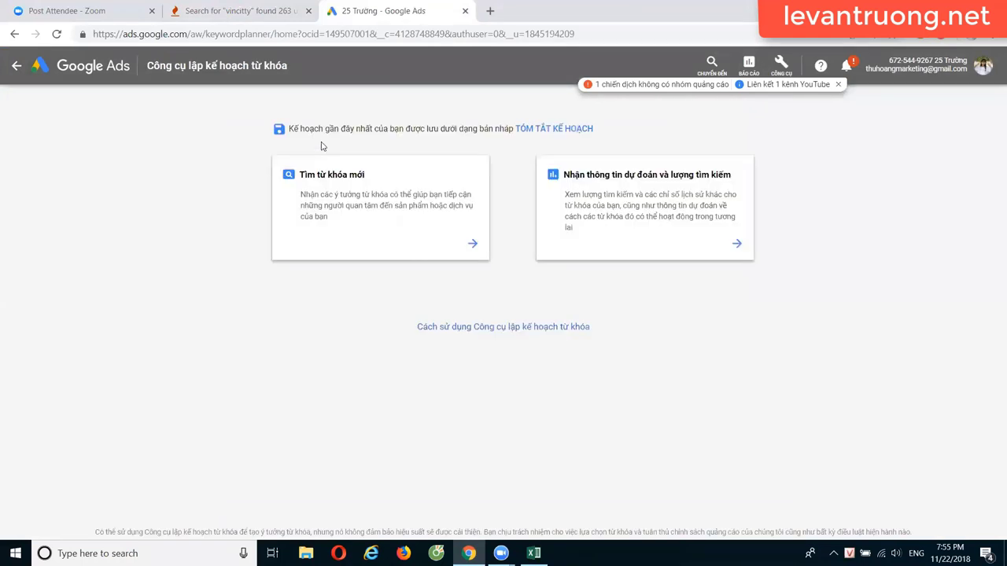
# - Start a new keyword search in Keyword Planner and look through the keyword ideas for "Áo sơ mi nam"
pyautogui.click(343, 209)
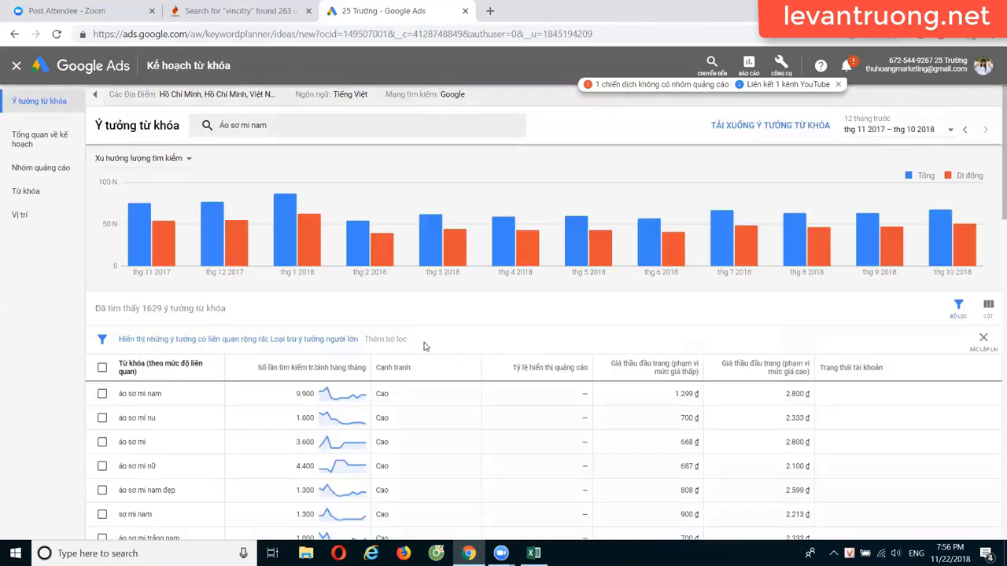
pyautogui.scroll(-1, 195, 368)
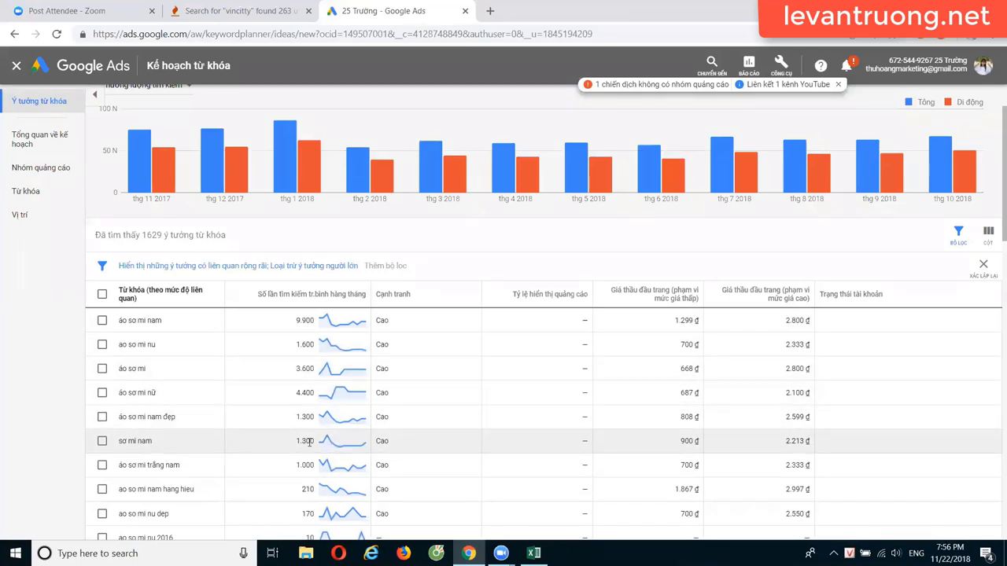
pyautogui.scroll(-1, 307, 442)
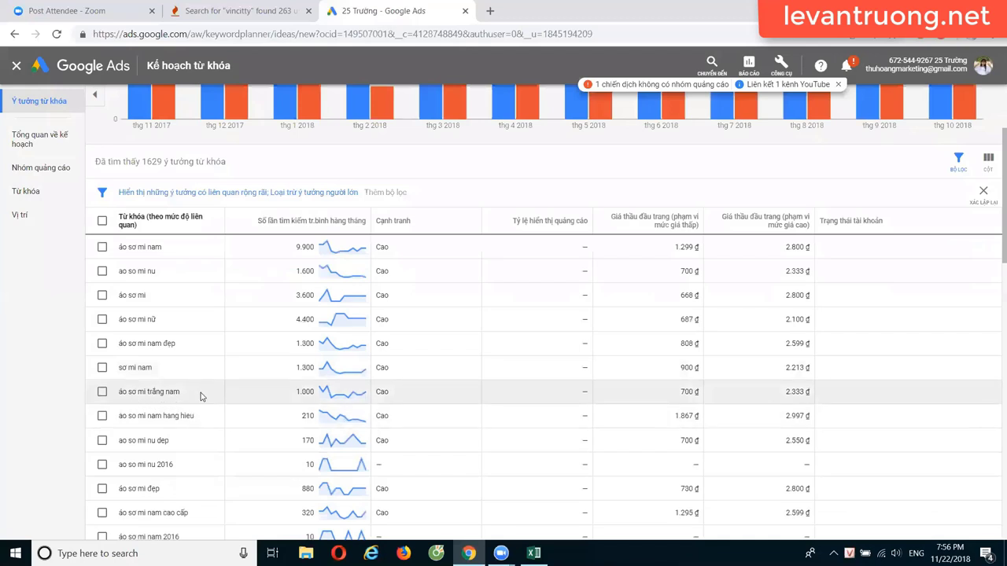
pyautogui.scroll(-10, 404, 382)
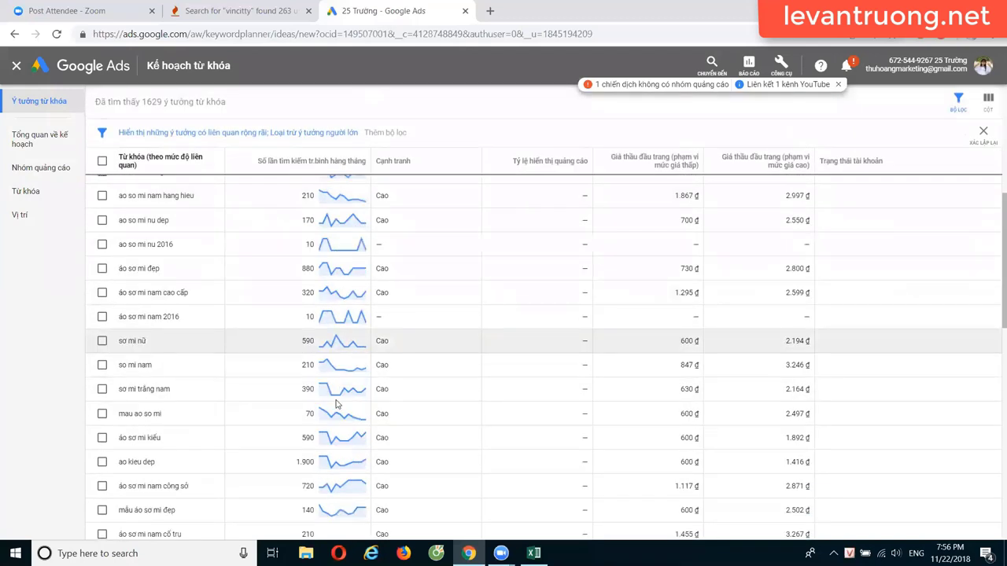
pyautogui.scroll(-3, 413, 338)
pyautogui.scroll(5, 411, 338)
pyautogui.scroll(-5, 414, 341)
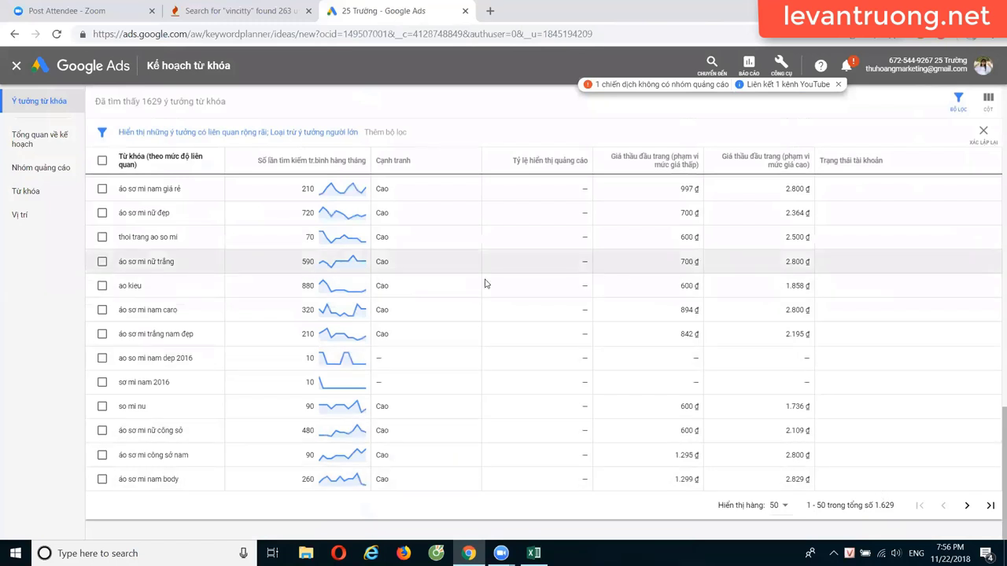
# - Calculate 800*1000 in the address bar of a new browser tab and open another blank tab
pyautogui.click(491, 12)
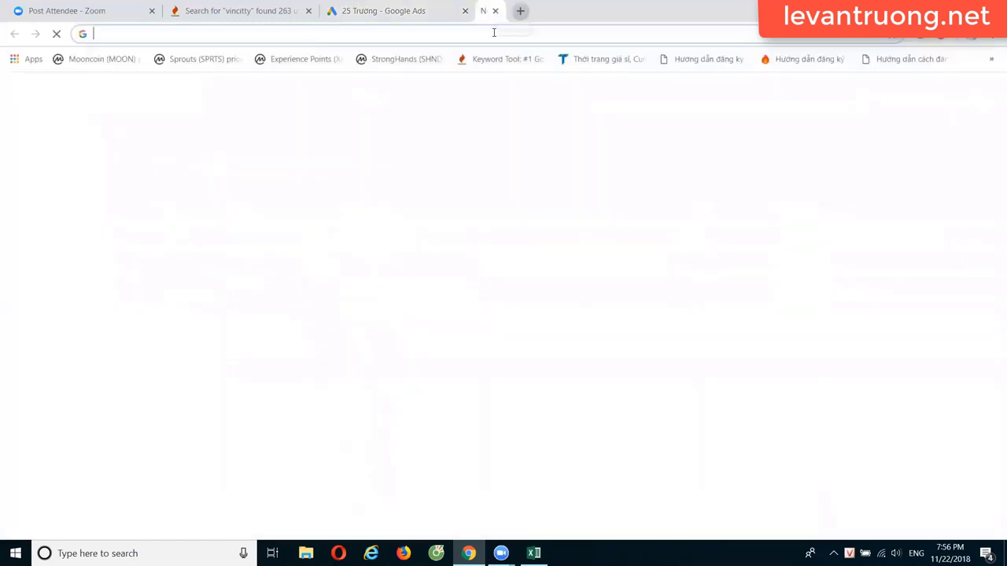
pyautogui.write('800')
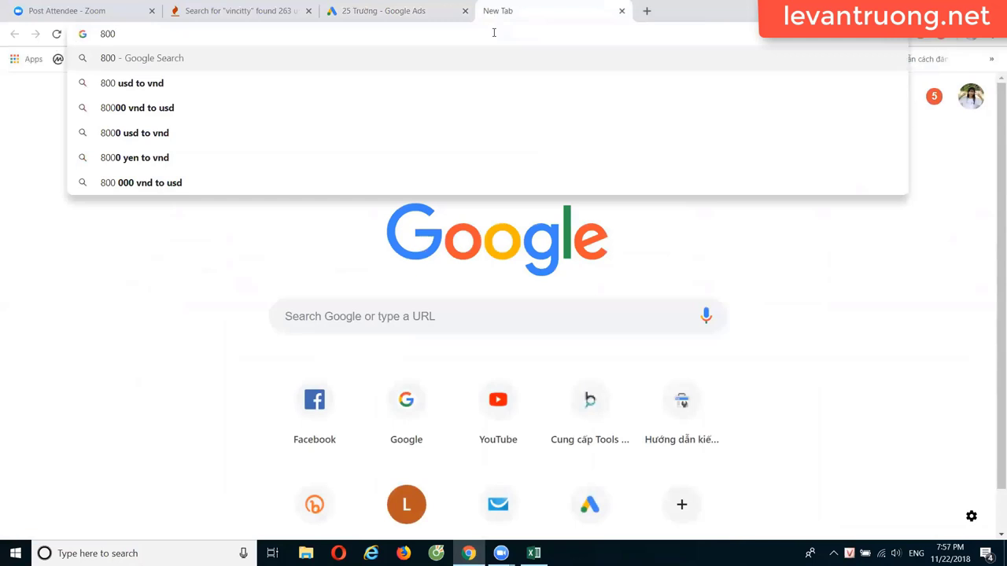
pyautogui.write('*')
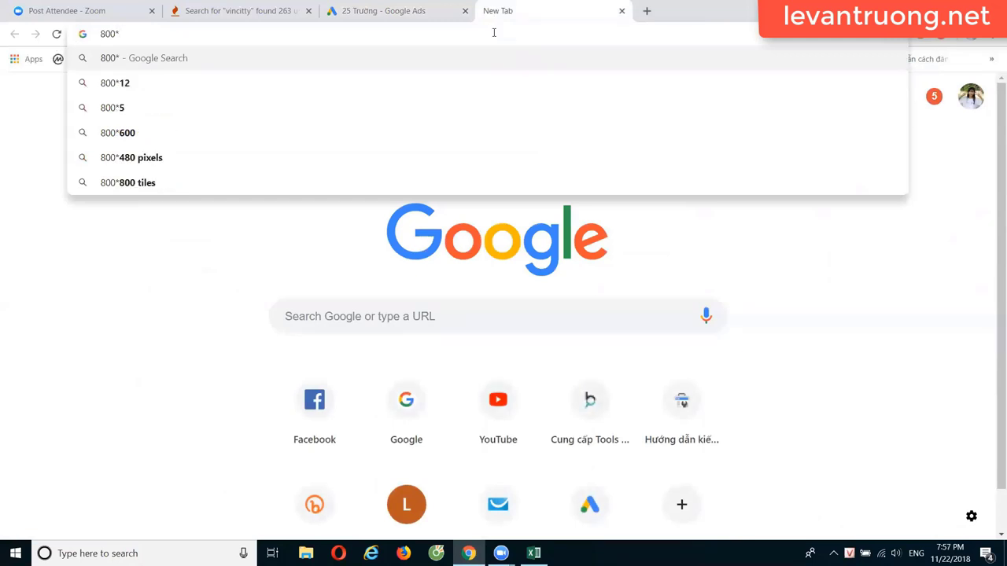
pyautogui.write('1000')
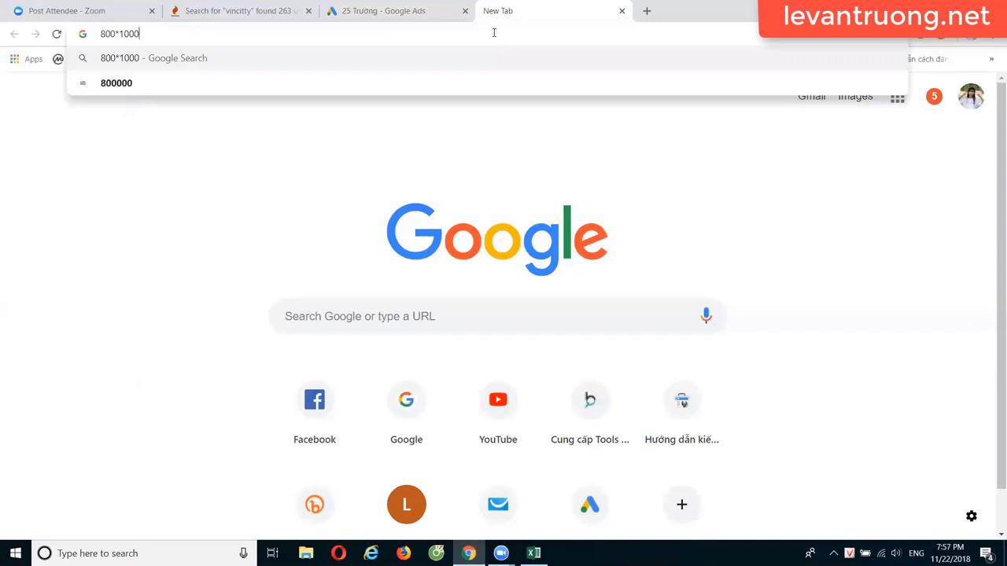
pyautogui.click(373, 13)
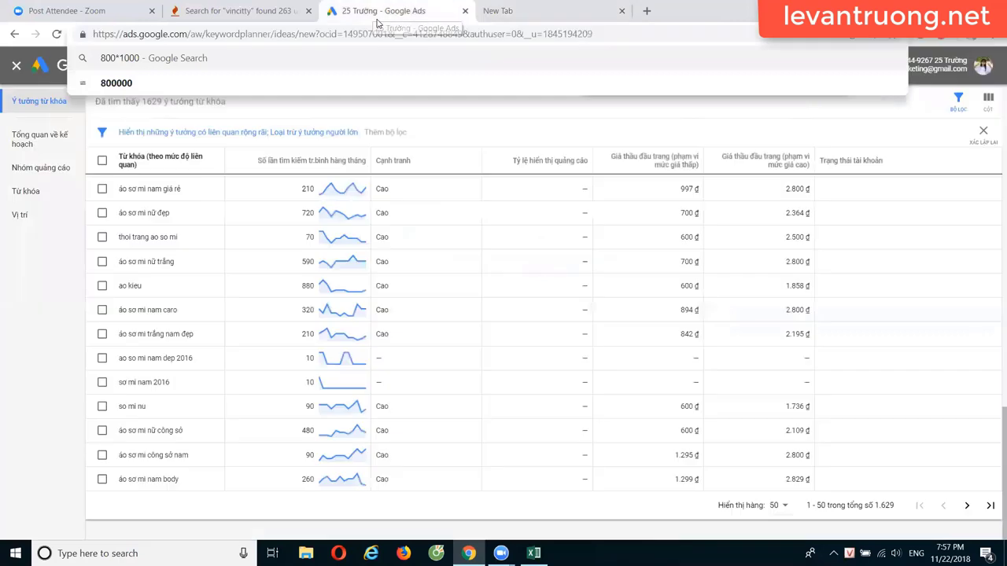
pyautogui.click(551, 12)
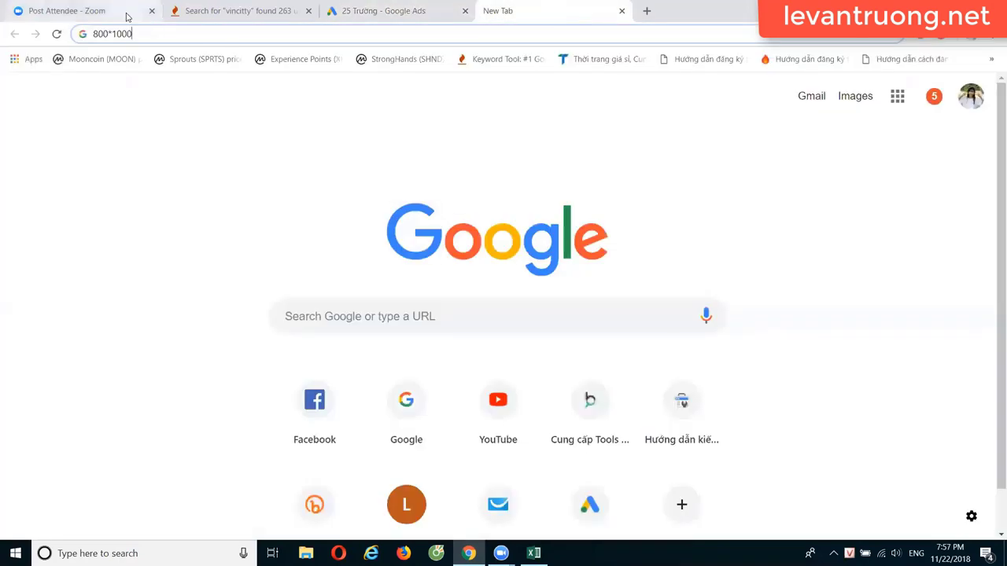
pyautogui.click(647, 12)
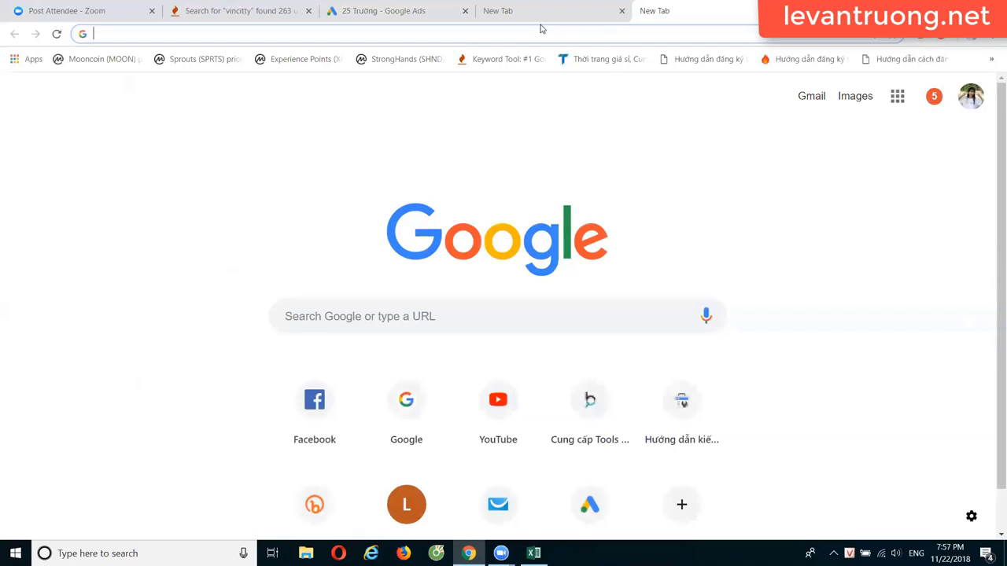
# - Return to the Google Ads tab and review the search volumes on the first page of shirt keyword ideas
pyautogui.click(432, 12)
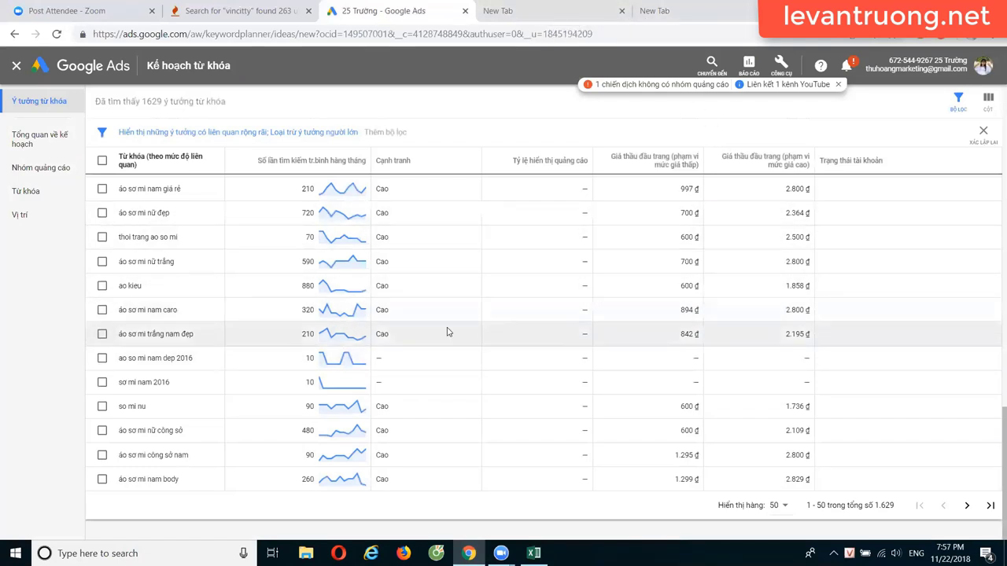
pyautogui.scroll(10, 444, 328)
pyautogui.scroll(5, 437, 322)
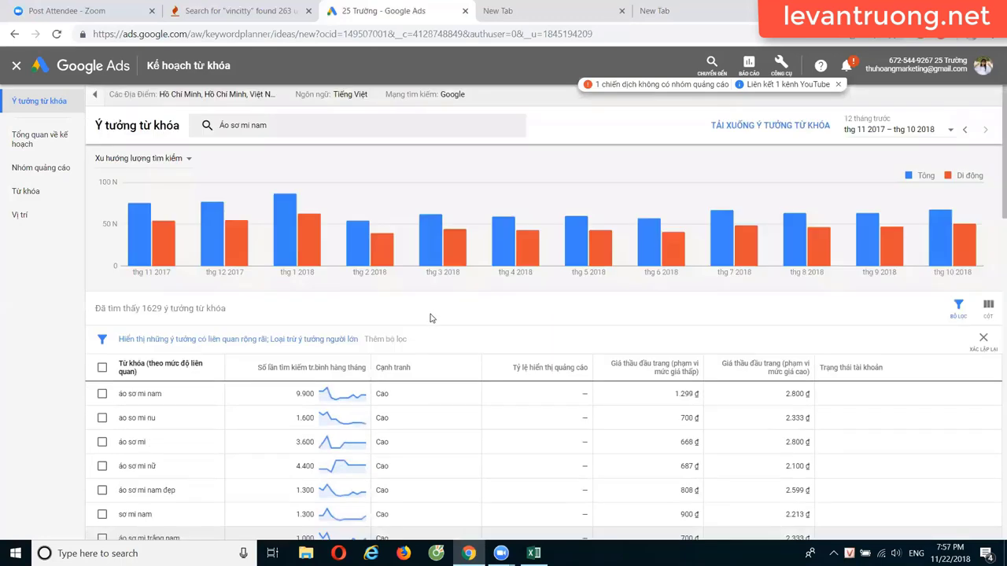
pyautogui.scroll(-2, 430, 317)
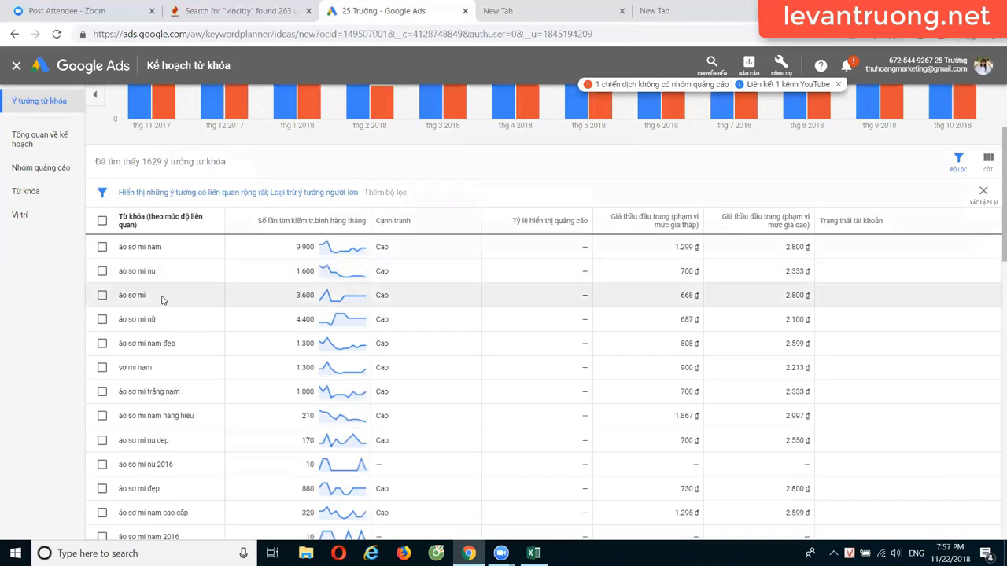
pyautogui.scroll(-2, 165, 319)
pyautogui.scroll(-10, 169, 318)
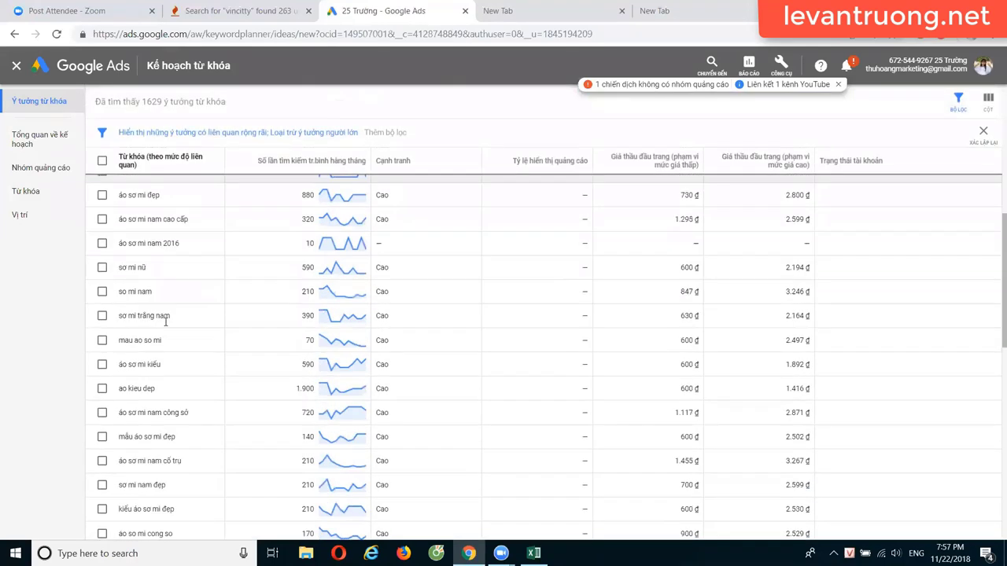
# - Go to the second page of keyword ideas and examine its keywords, search volumes and bid ranges
pyautogui.click(967, 506)
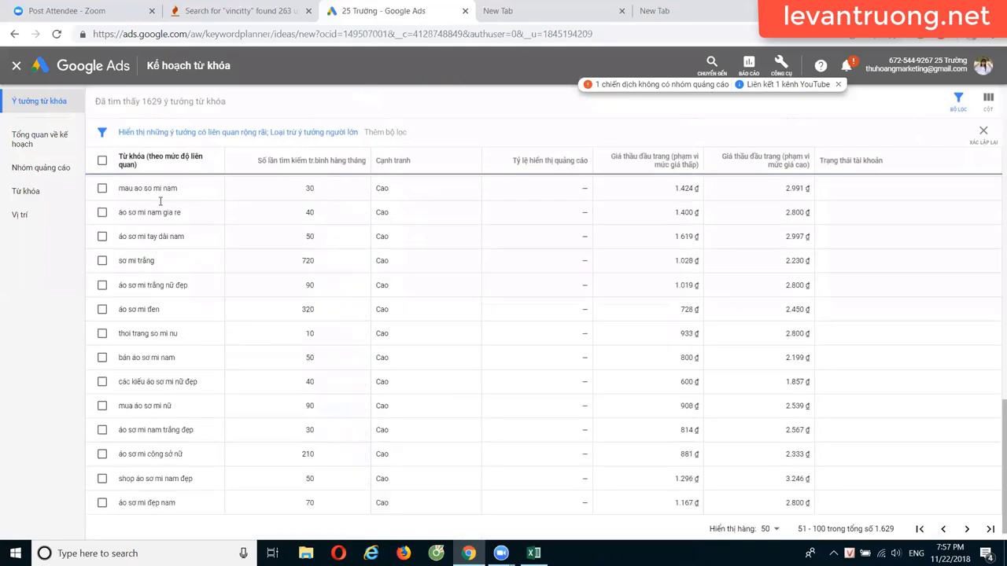
pyautogui.scroll(-5, 206, 259)
pyautogui.scroll(5, 204, 261)
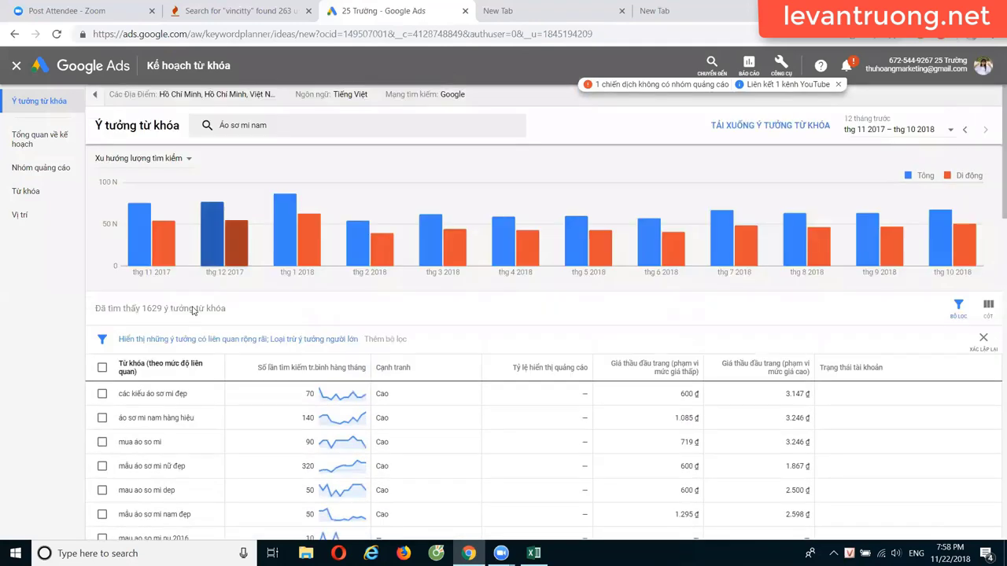
pyautogui.scroll(-1, 197, 330)
pyautogui.scroll(-1, 190, 343)
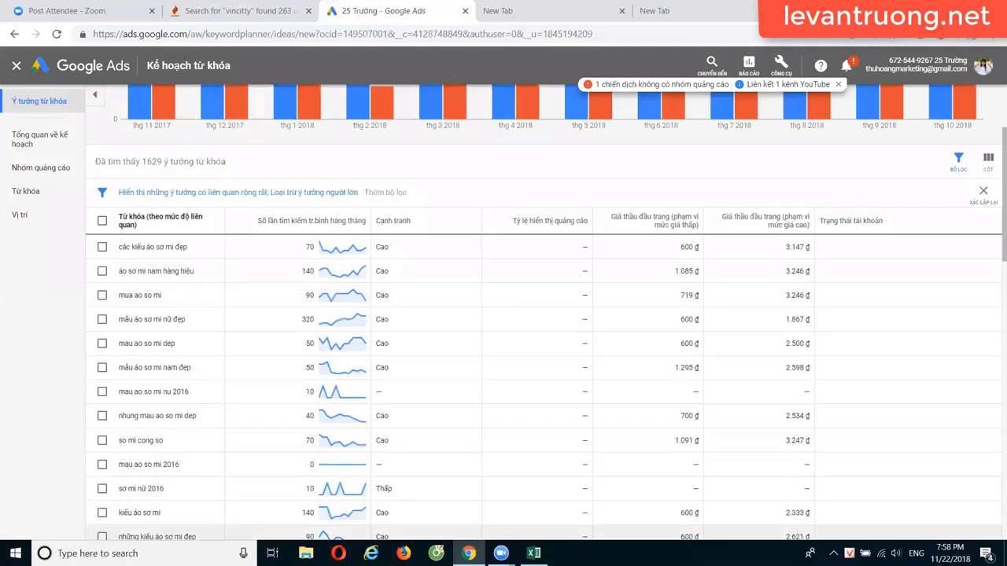
# - Switch to Excel, look over the grouped shirt keywords and go through the main keywords from H1 to H4
pyautogui.click(534, 552)
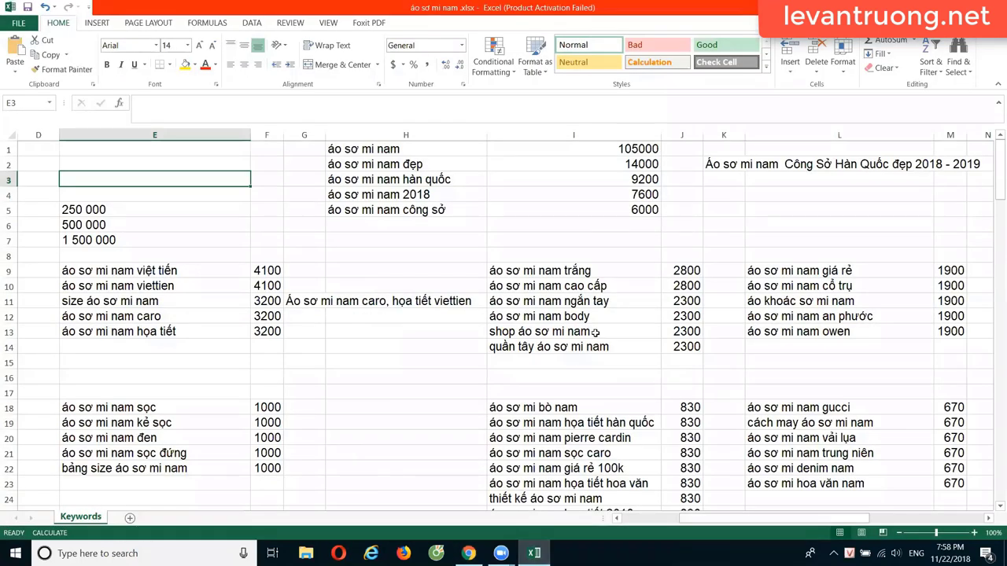
pyautogui.scroll(-9, 618, 386)
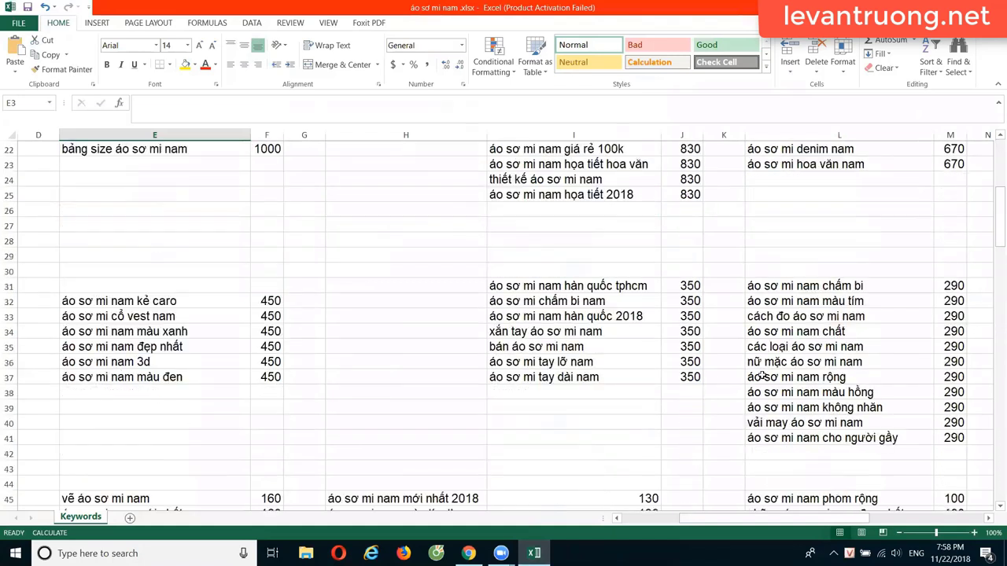
pyautogui.scroll(9, 618, 386)
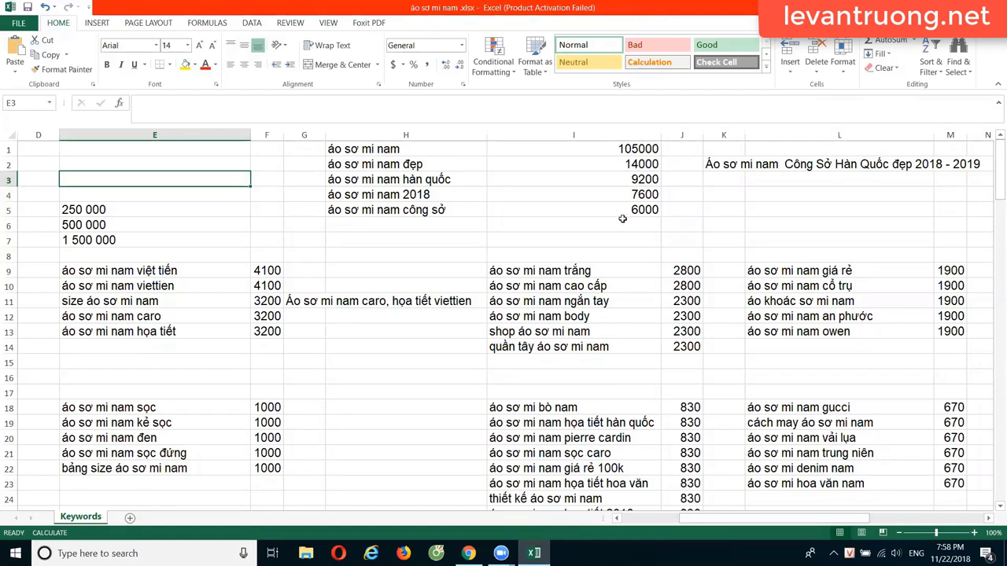
pyautogui.scroll(-2, 447, 180)
pyautogui.scroll(2, 447, 180)
pyautogui.click(422, 149)
pyautogui.press('Down')
pyautogui.press('Down')
pyautogui.press('Down')
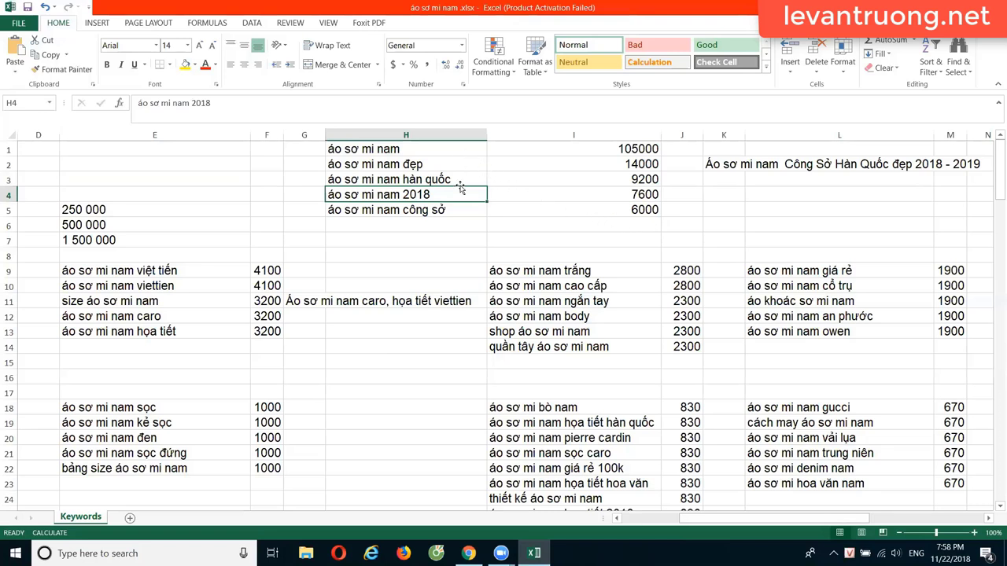
# - Switch back to Chrome and look further down the second page of Keyword Planner ideas
pyautogui.moveTo(468, 552)
pyautogui.click(468, 491)
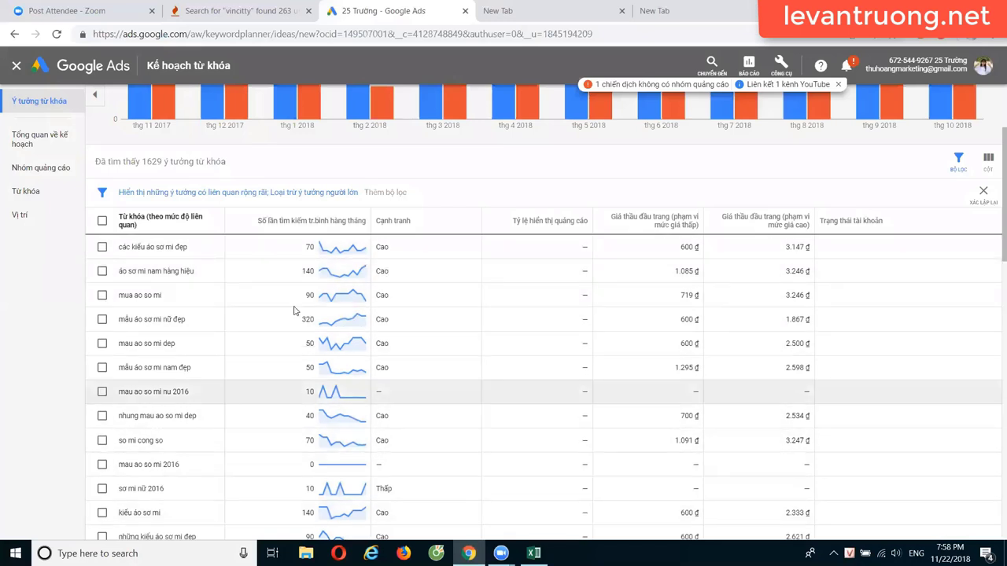
pyautogui.scroll(-5, 230, 354)
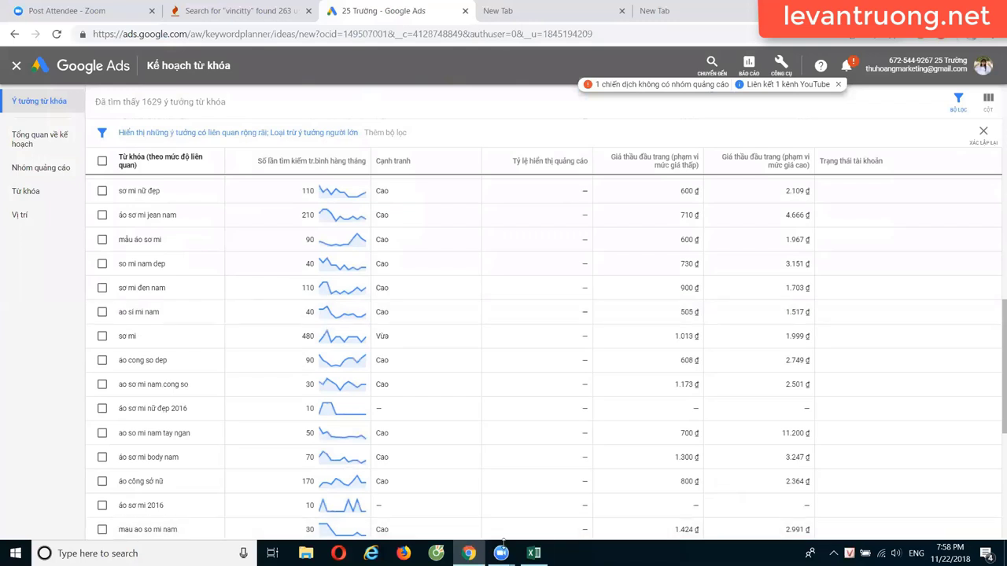
# - Switch to Excel, look through all the keyword groups and select the range H1:L12
pyautogui.click(534, 553)
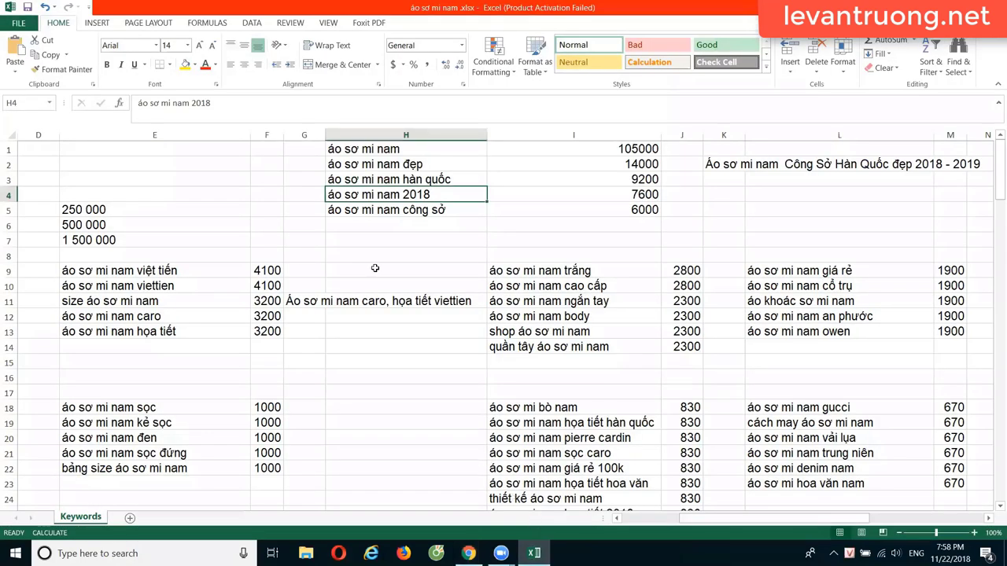
pyautogui.scroll(-7, 877, 326)
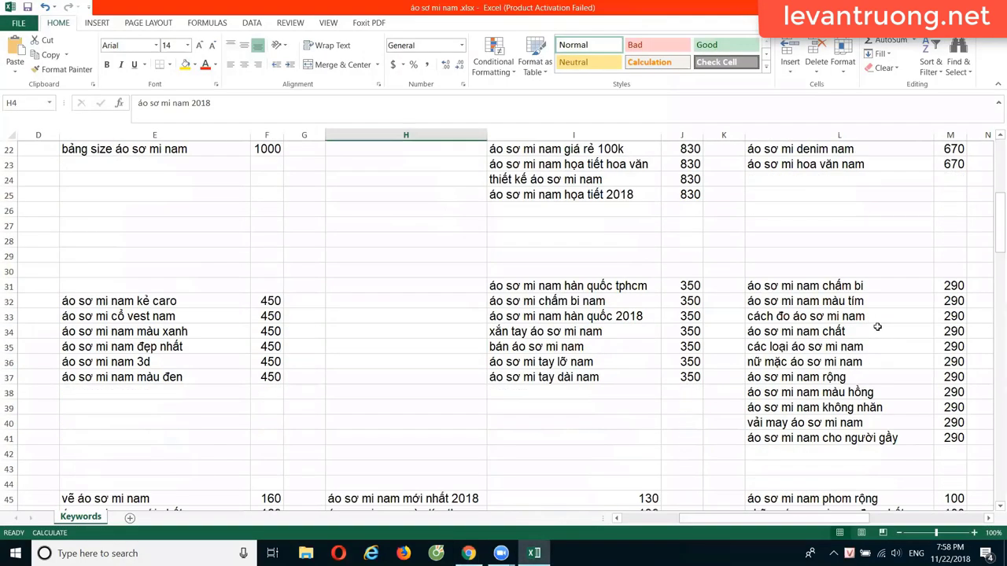
pyautogui.scroll(-10, 876, 326)
pyautogui.scroll(14, 873, 327)
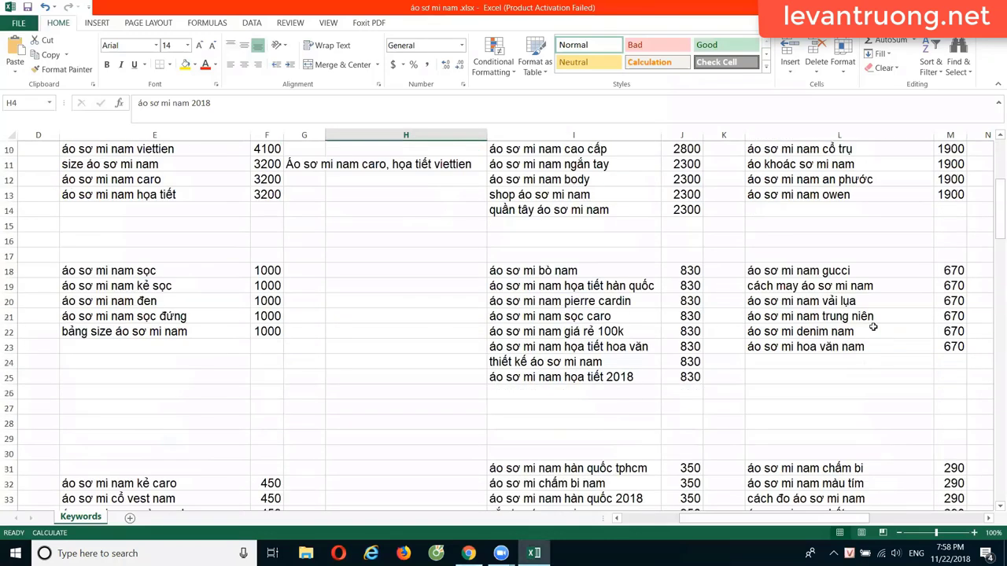
pyautogui.scroll(3, 873, 324)
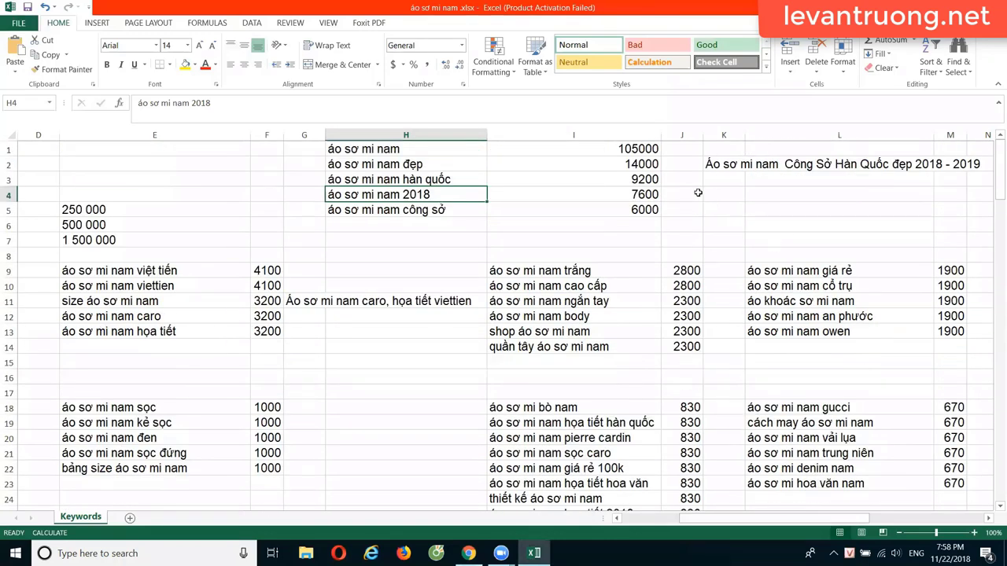
pyautogui.moveTo(446, 151); pyautogui.dragTo(806, 317)
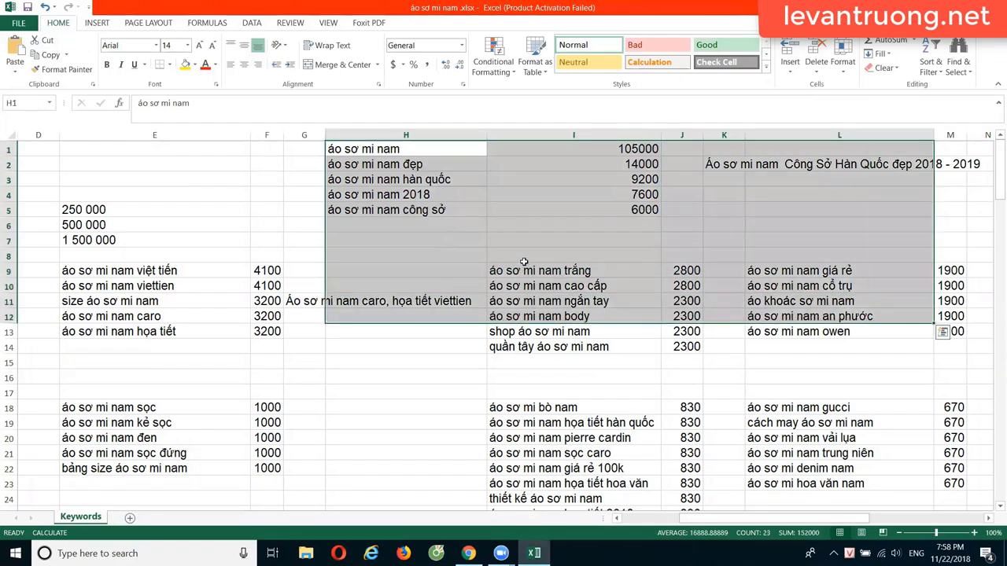
# - Clear the range selection and review the main keywords in H1 and H2
pyautogui.click(446, 226)
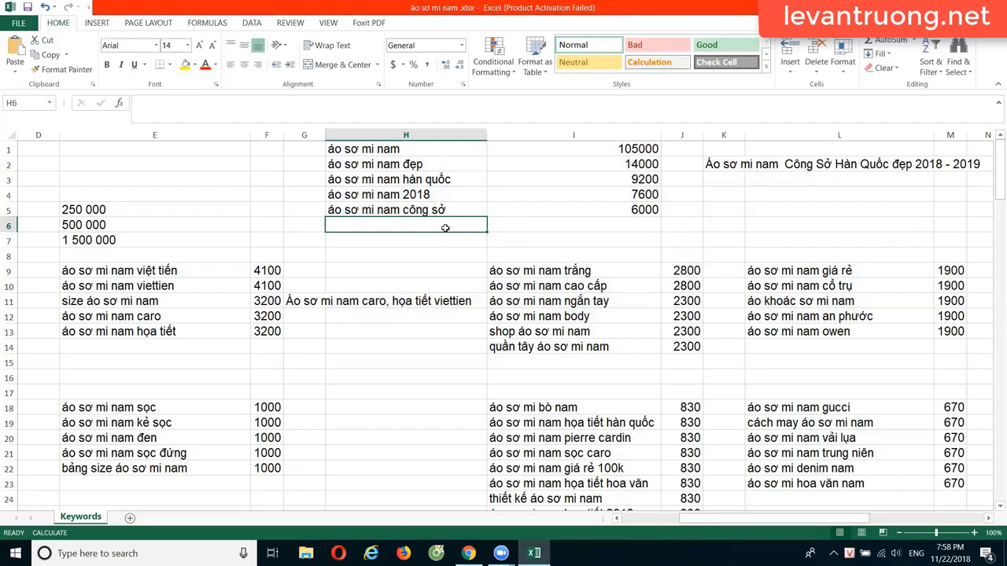
pyautogui.click(440, 149)
pyautogui.click(453, 163)
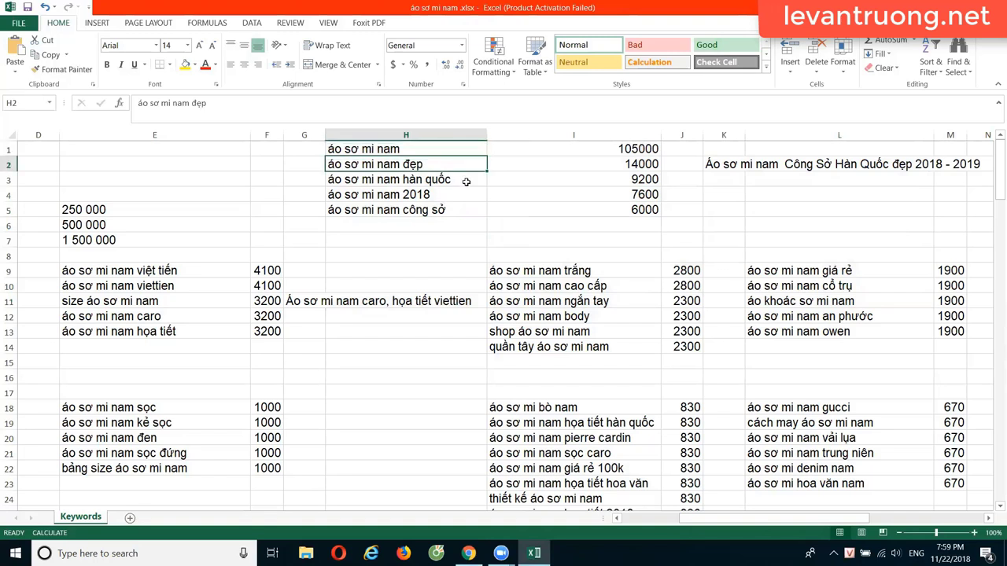
pyautogui.click(417, 149)
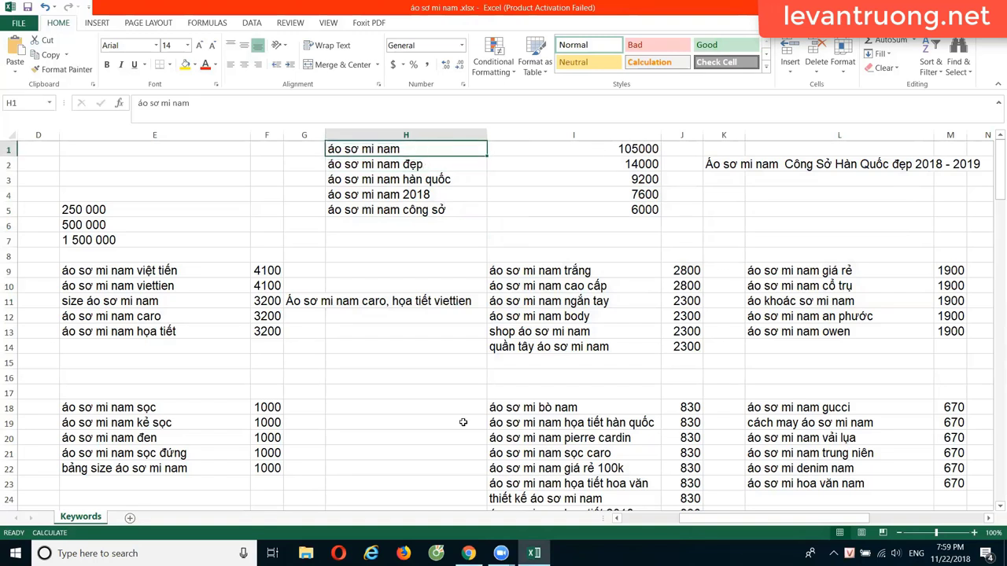
# - Switch to Chrome, return to the first page of keyword ideas and examine the monthly search history of "áo sơ mi nam"
pyautogui.click(468, 553)
pyautogui.scroll(3, 310, 288)
pyautogui.scroll(2, 248, 242)
pyautogui.scroll(-3, 168, 292)
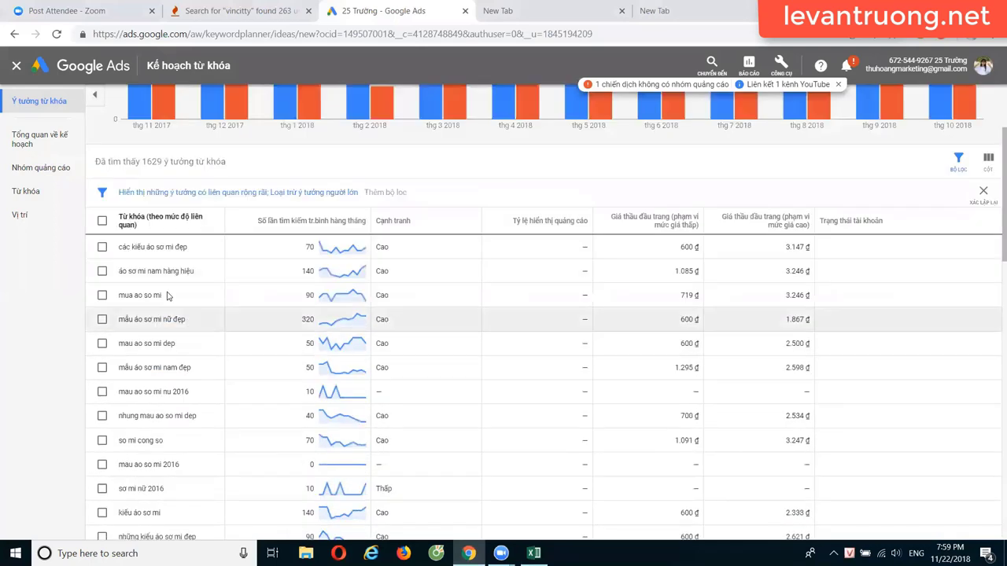
pyautogui.scroll(-10, 562, 382)
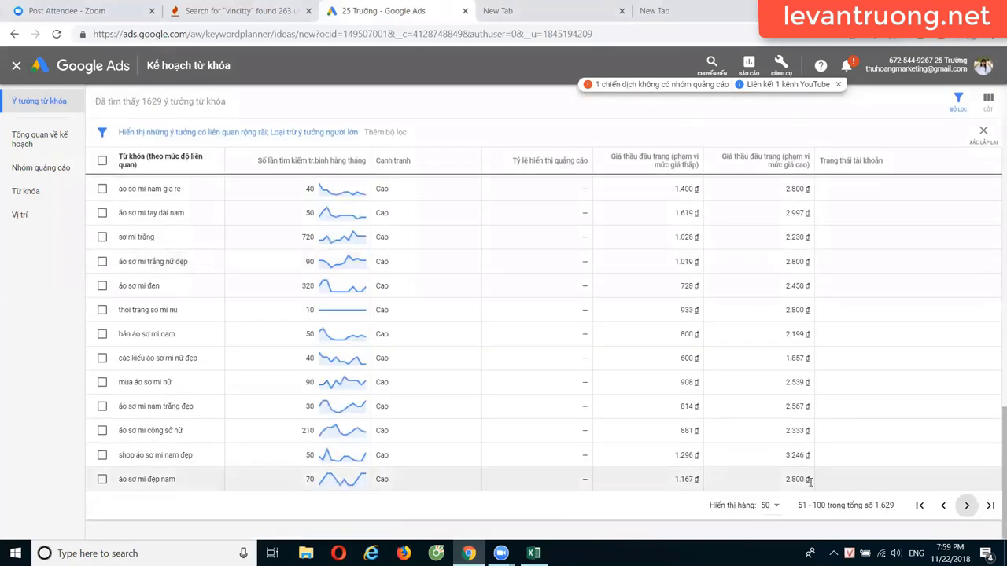
pyautogui.click(942, 506)
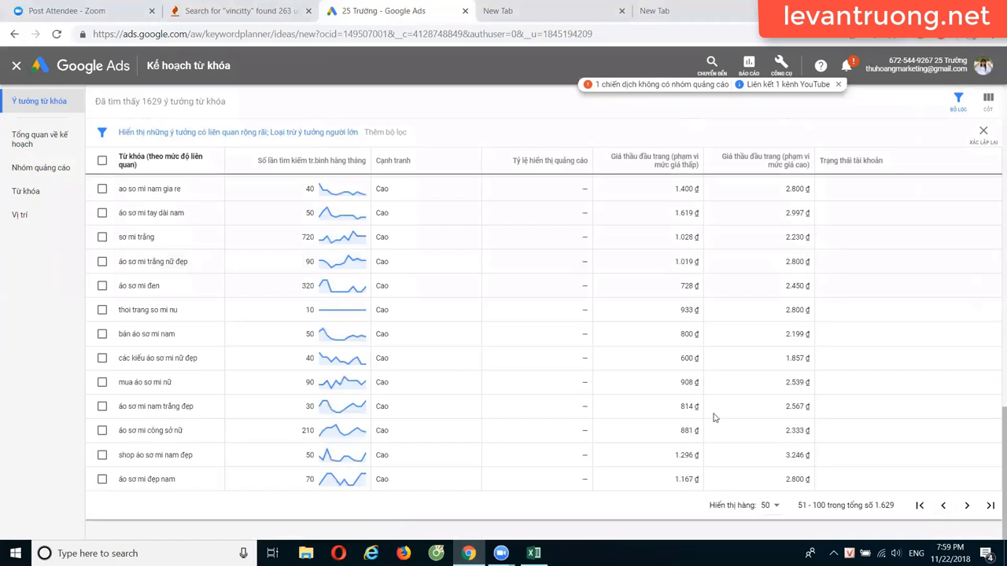
pyautogui.scroll(15, 421, 306)
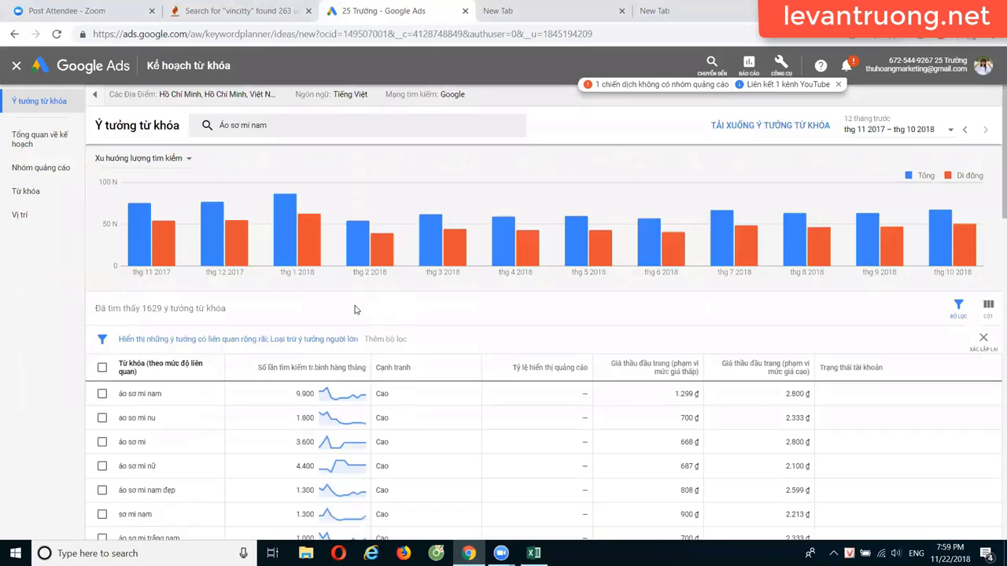
pyautogui.moveTo(325, 398)
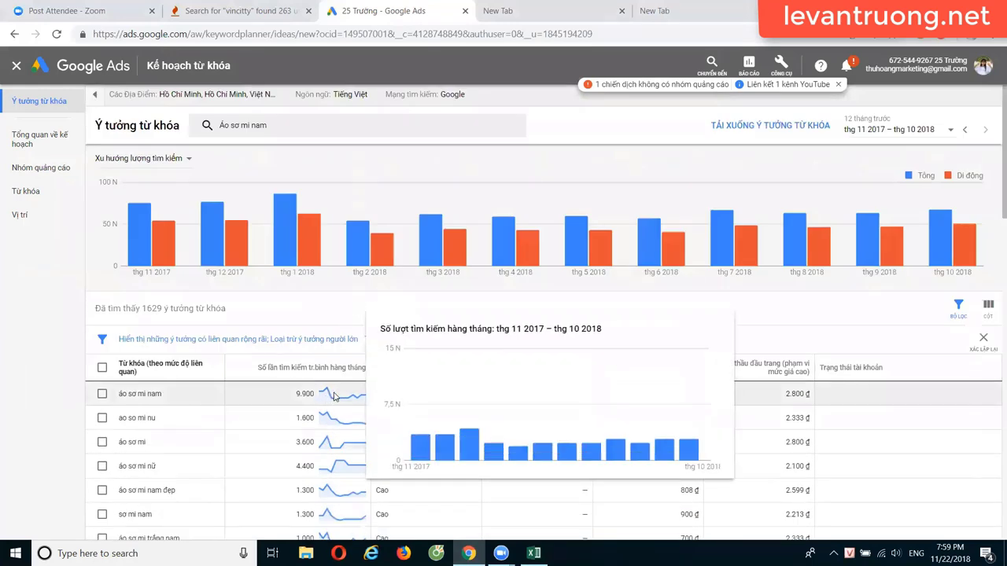
pyautogui.moveTo(465, 384)
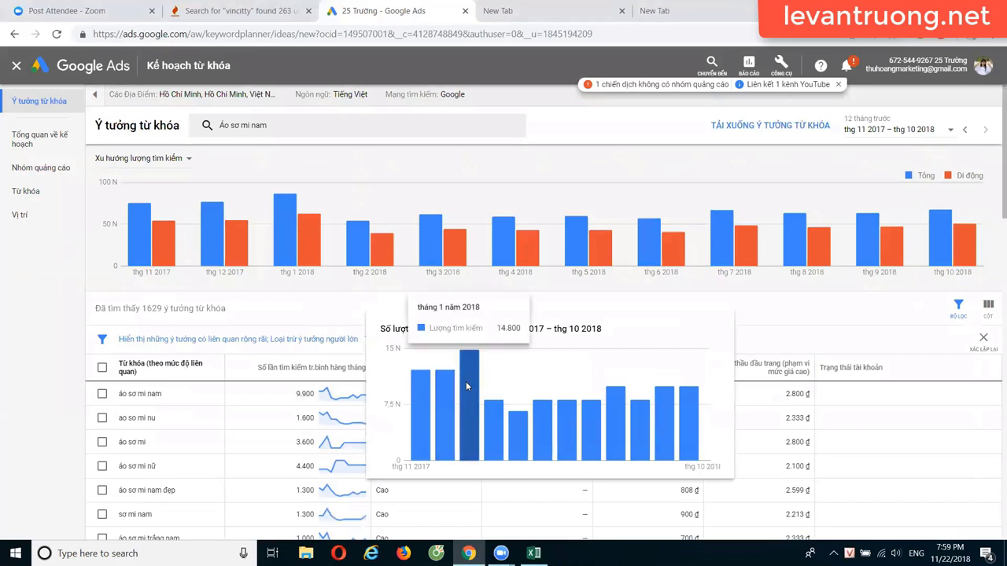
pyautogui.moveTo(686, 405)
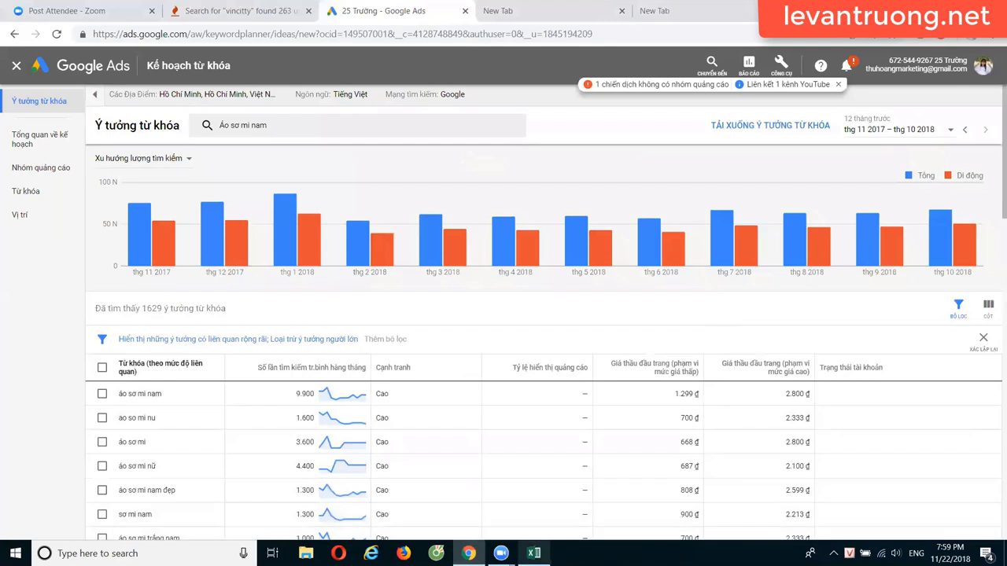
# - Switch to Excel and review the search volume in I1 and the keywords in H2 and H4
pyautogui.click(534, 553)
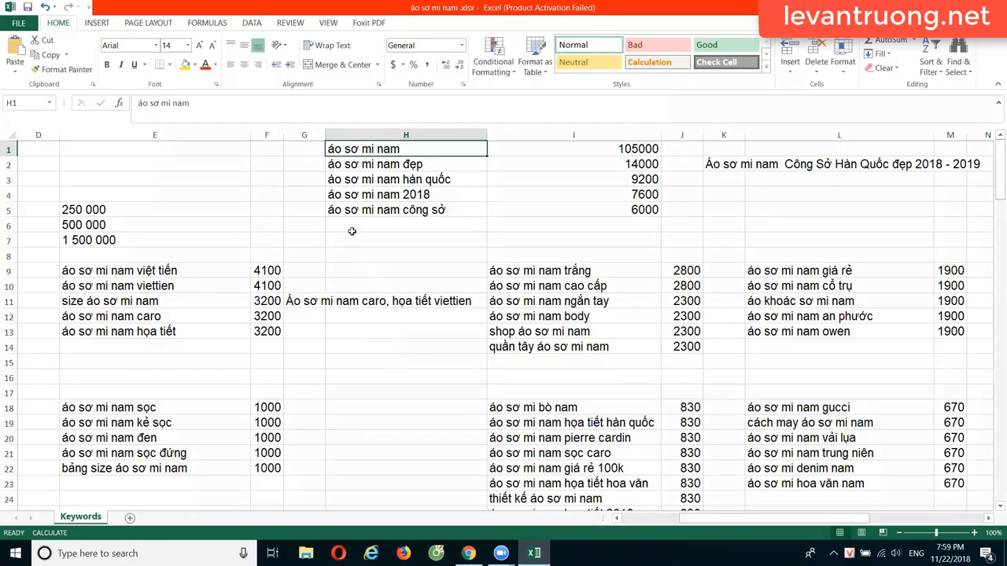
pyautogui.click(591, 151)
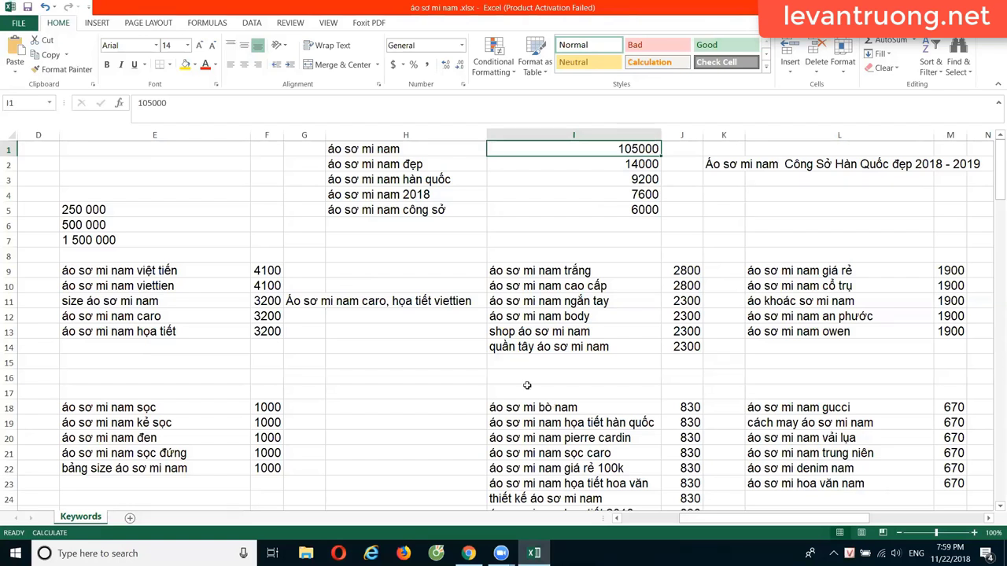
pyautogui.click(465, 165)
pyautogui.click(468, 195)
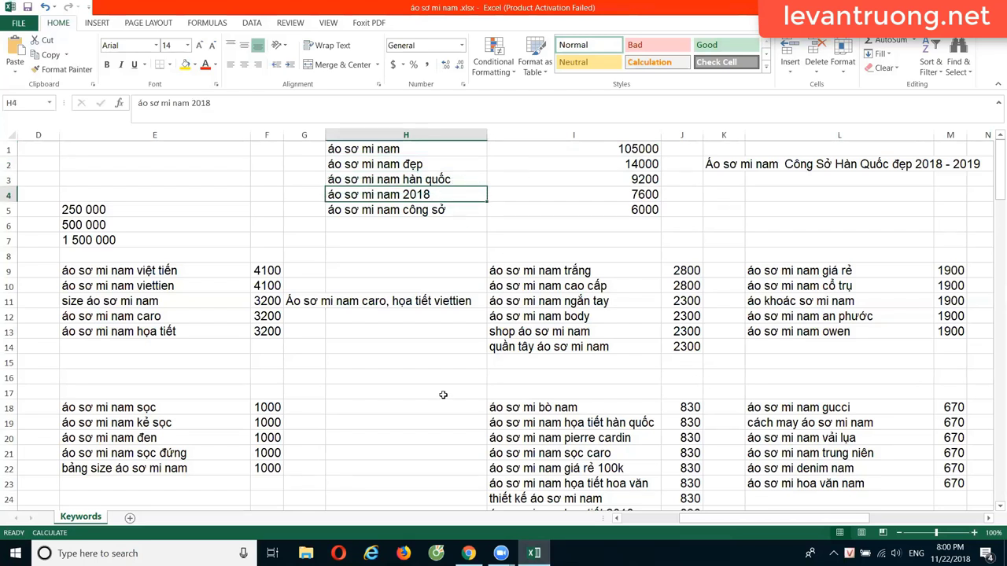
# - Compare the combined article title in K2 with the main keywords in H1:H5
pyautogui.click(726, 210)
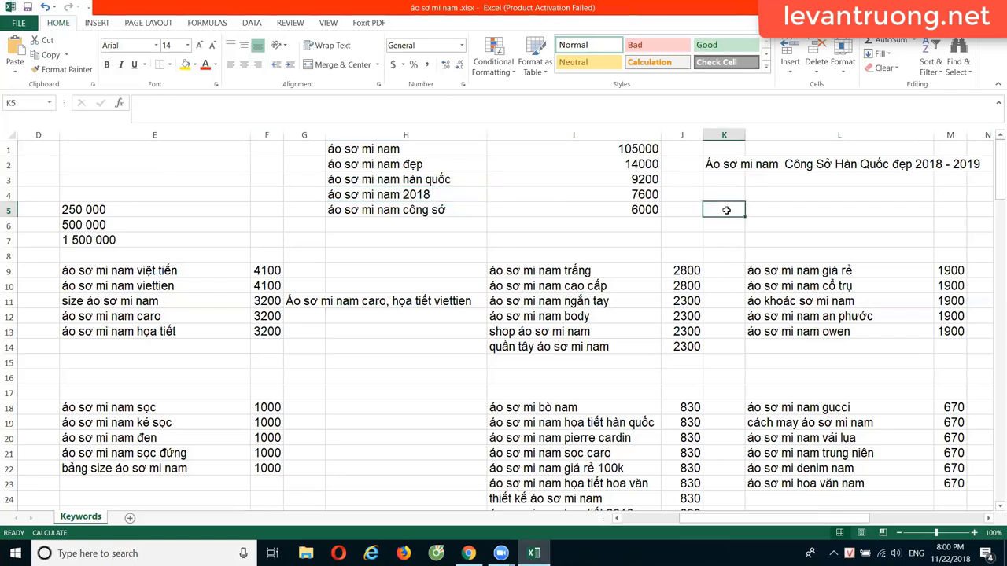
pyautogui.click(733, 164)
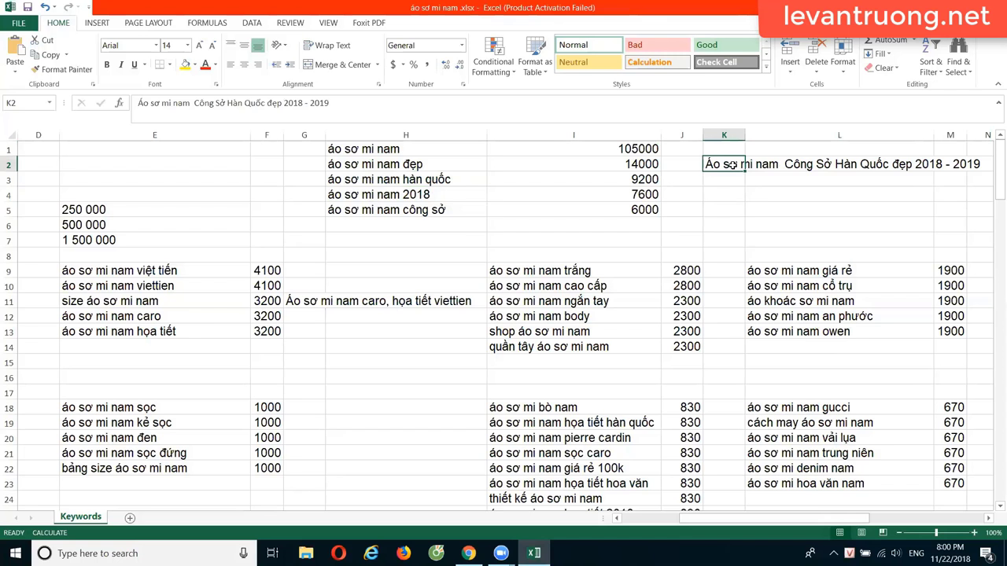
pyautogui.click(731, 193)
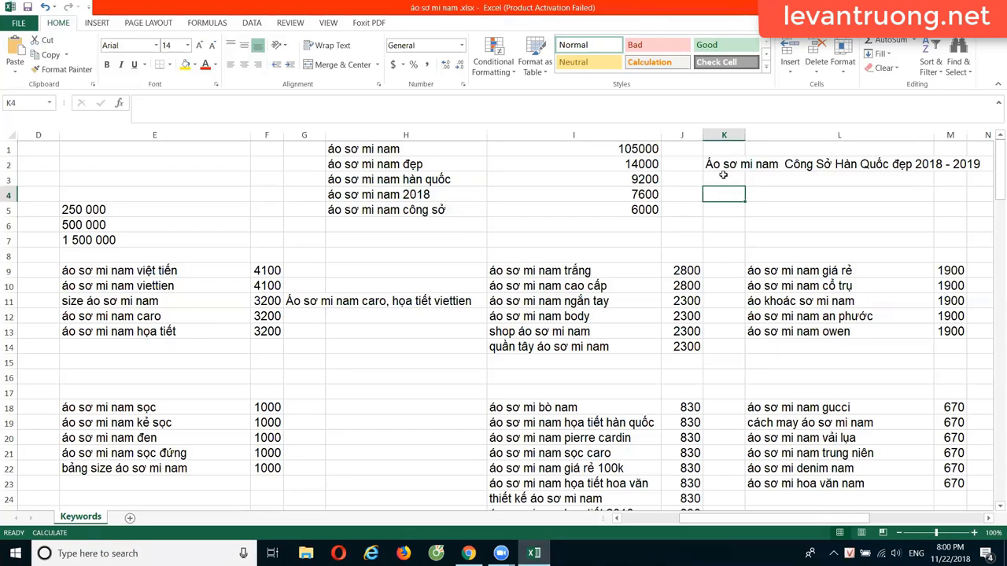
pyautogui.click(724, 166)
pyautogui.moveTo(438, 148); pyautogui.dragTo(448, 209)
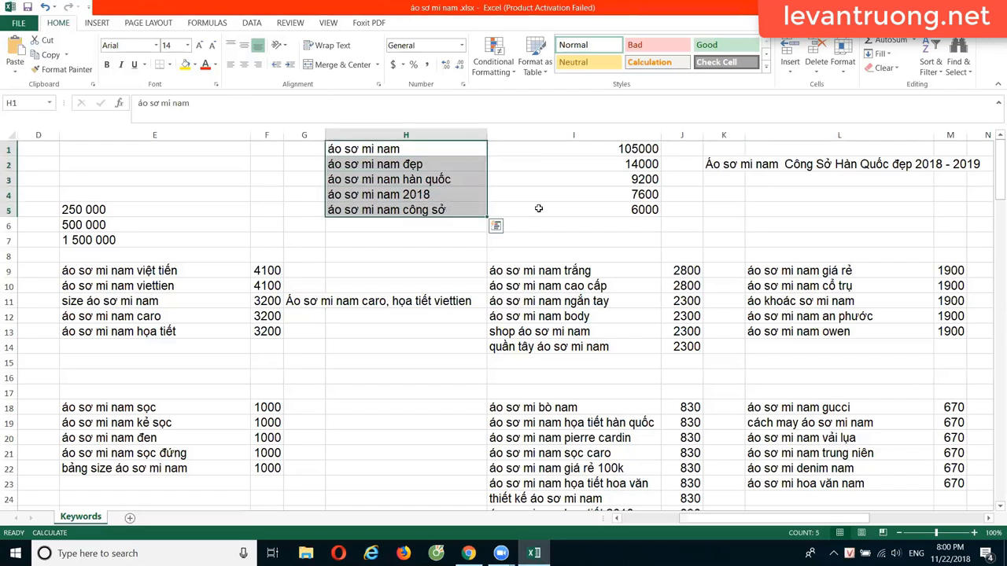
pyautogui.moveTo(713, 166); pyautogui.dragTo(928, 165)
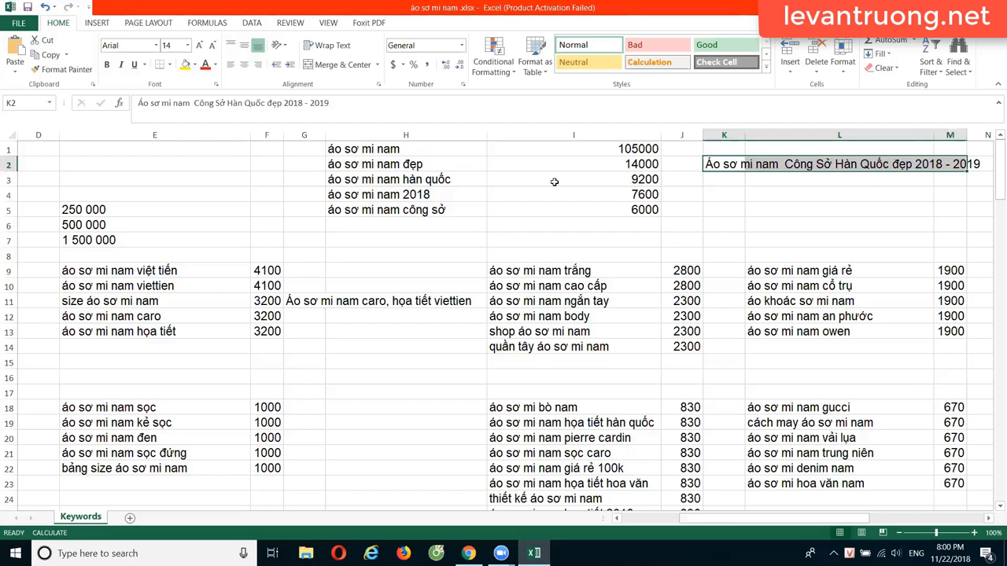
# - Enter the article length "2000 từ" in K4, below the combined title
pyautogui.click(728, 198)
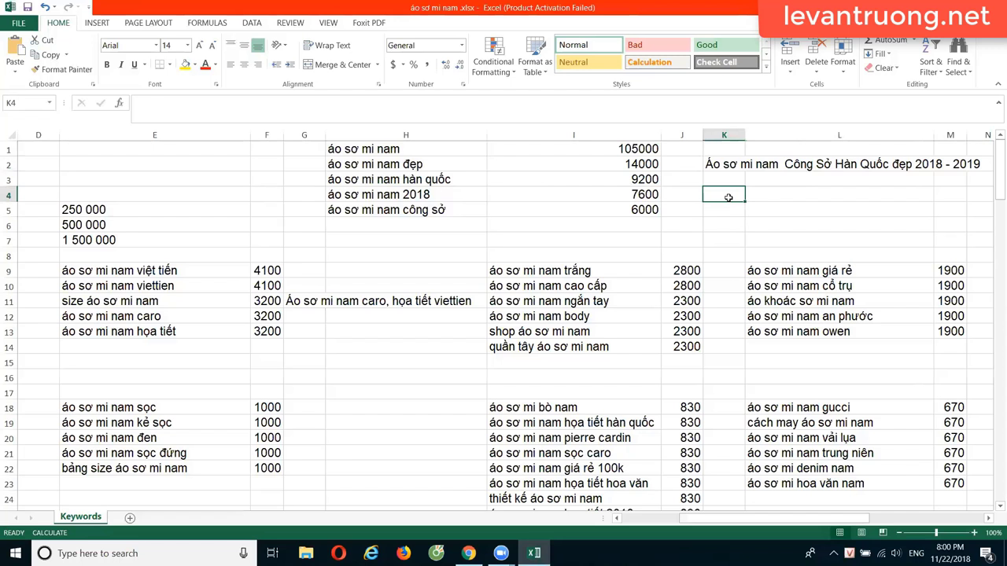
pyautogui.write('2000')
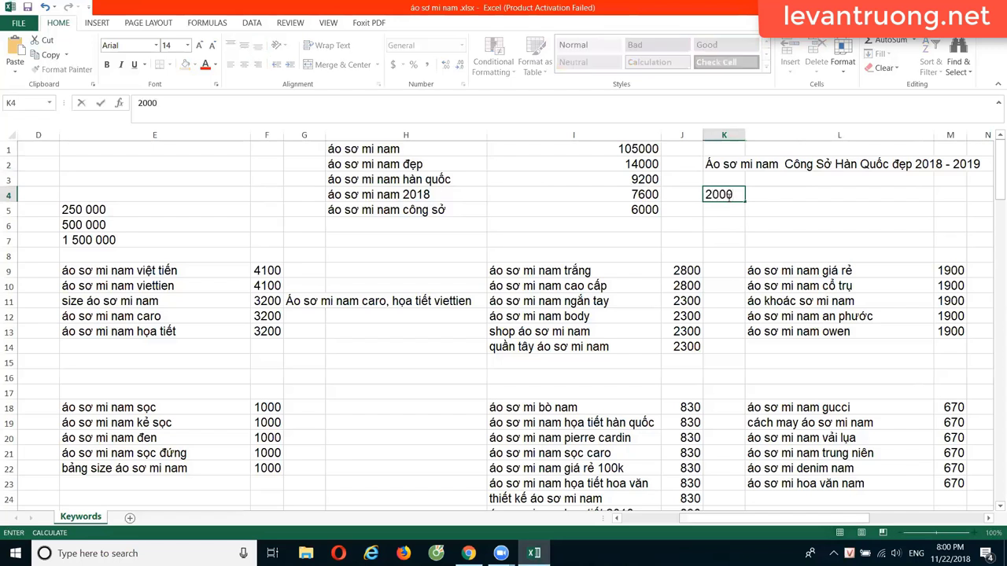
pyautogui.write(' từ')
pyautogui.press('Return')
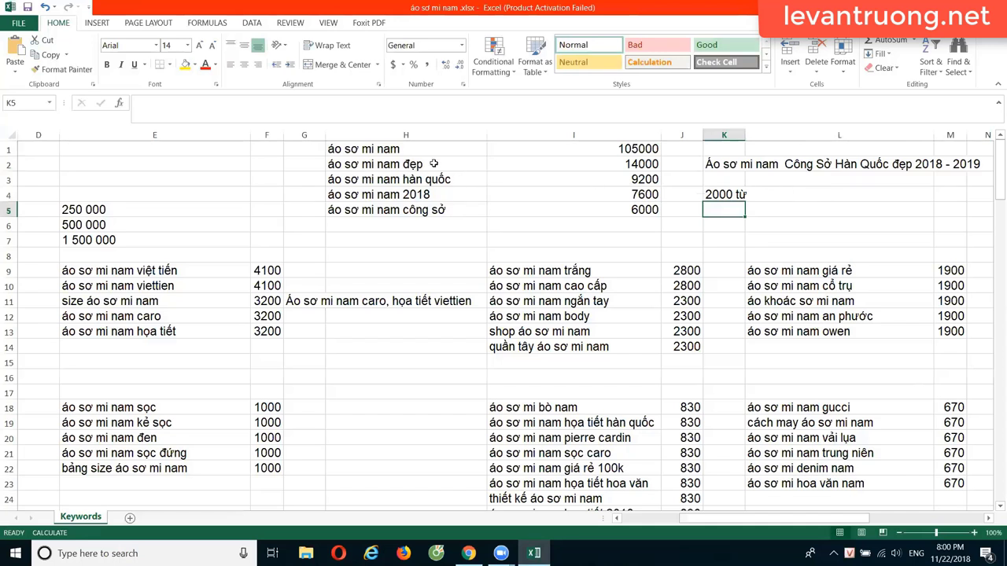
# - Go through the main keywords in H1:H5 again, looking at the first two and then the whole group
pyautogui.moveTo(443, 149); pyautogui.dragTo(455, 208)
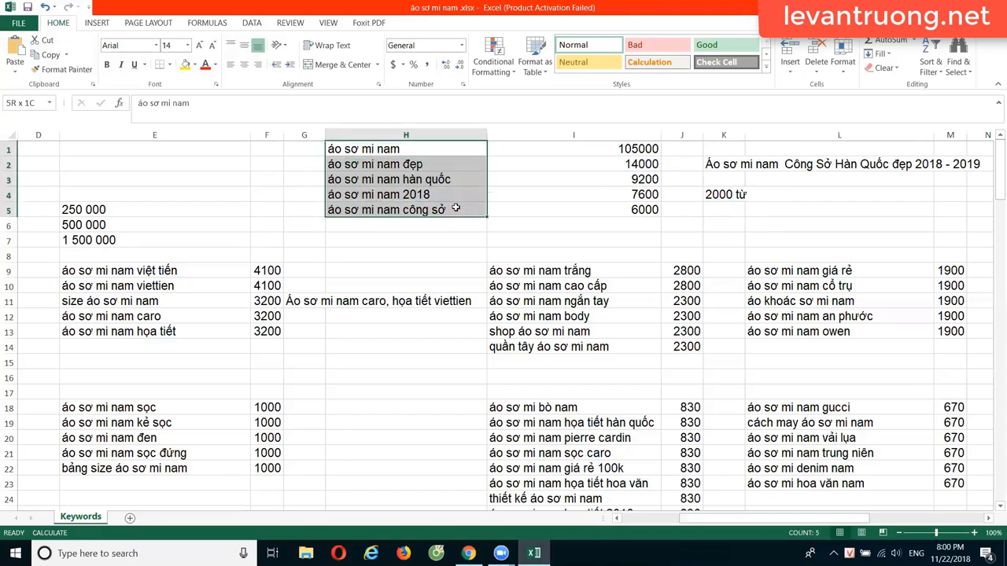
pyautogui.click(521, 182)
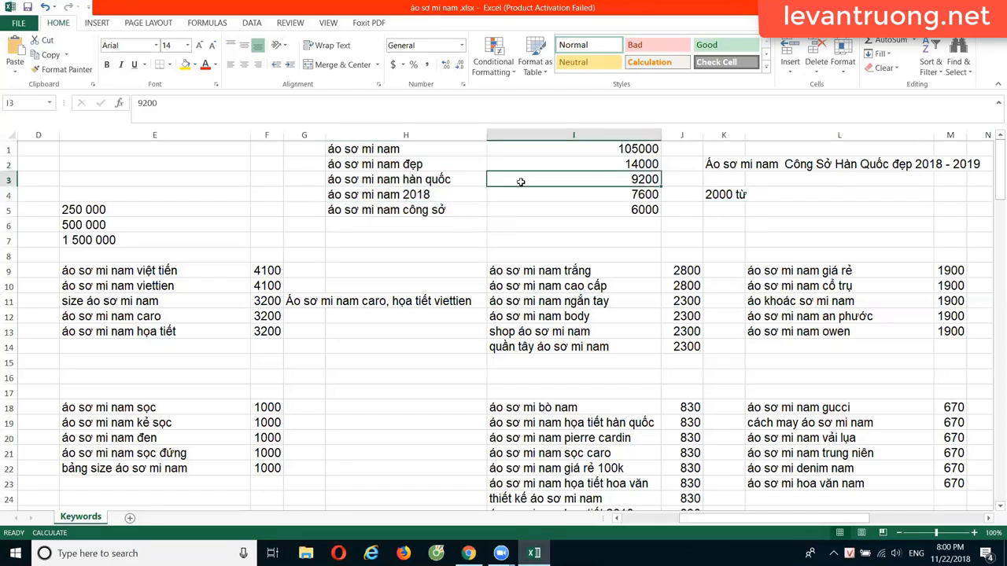
pyautogui.moveTo(453, 149); pyautogui.dragTo(453, 163)
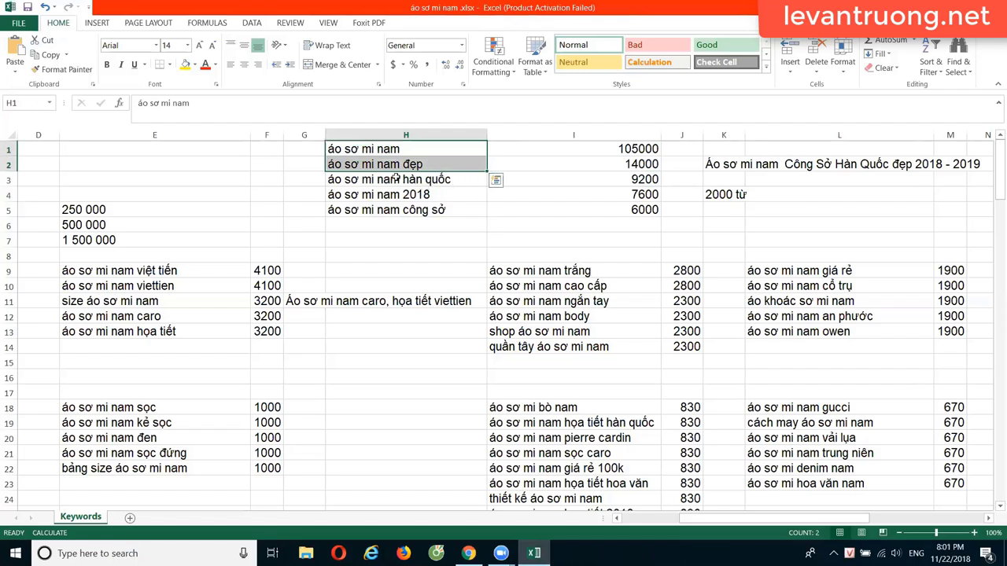
pyautogui.click(199, 164)
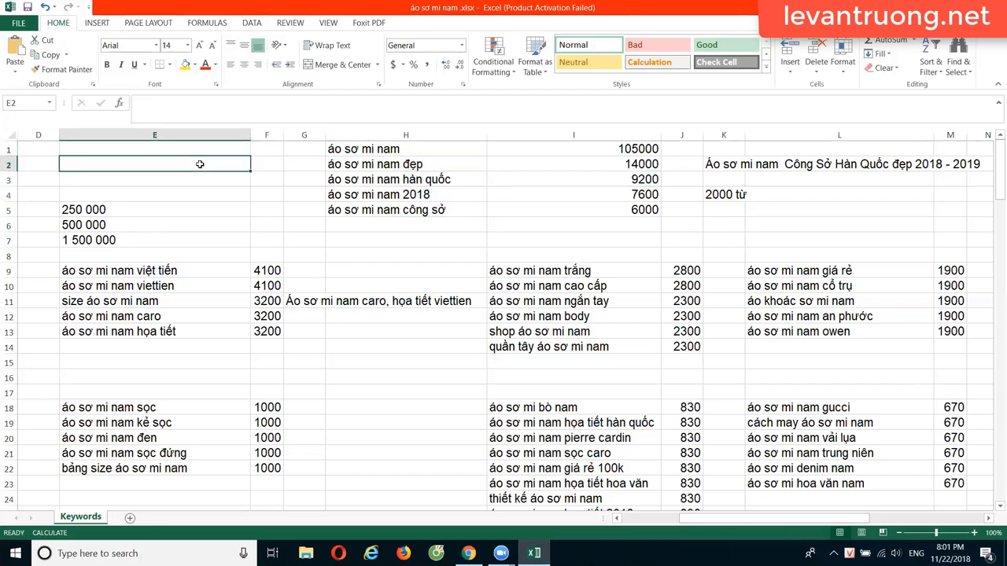
pyautogui.click(425, 149)
pyautogui.moveTo(425, 149); pyautogui.dragTo(437, 209)
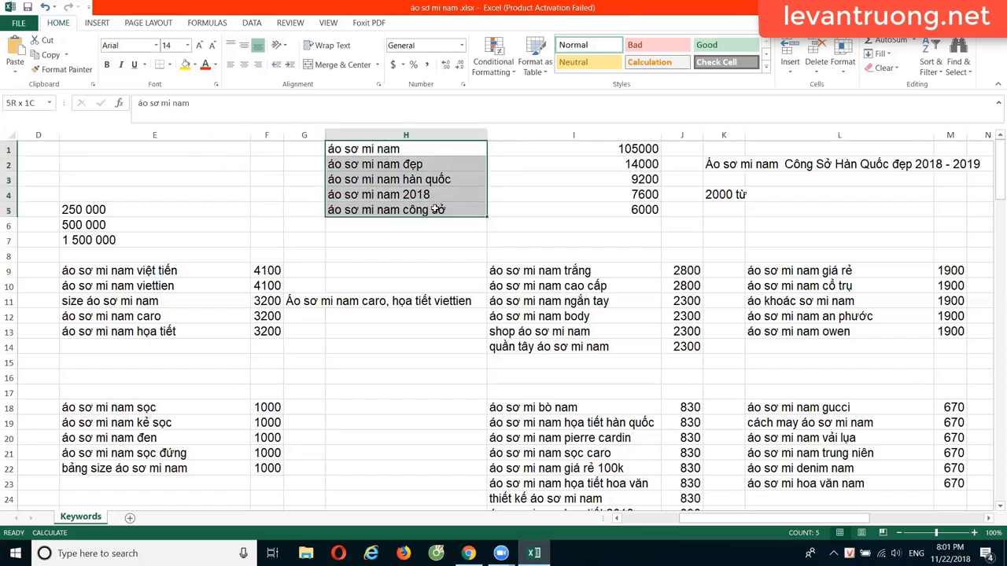
pyautogui.click(288, 163)
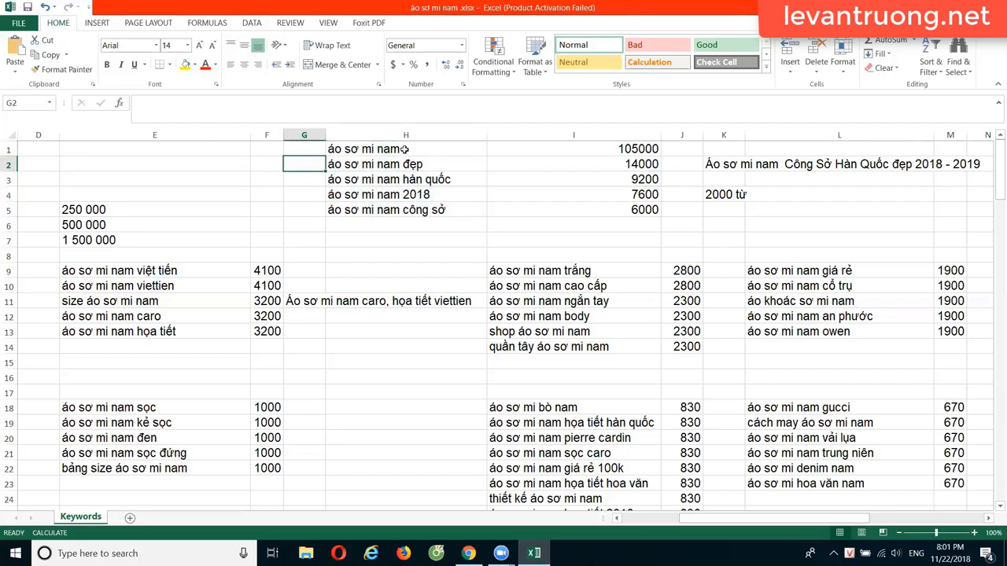
pyautogui.click(397, 150)
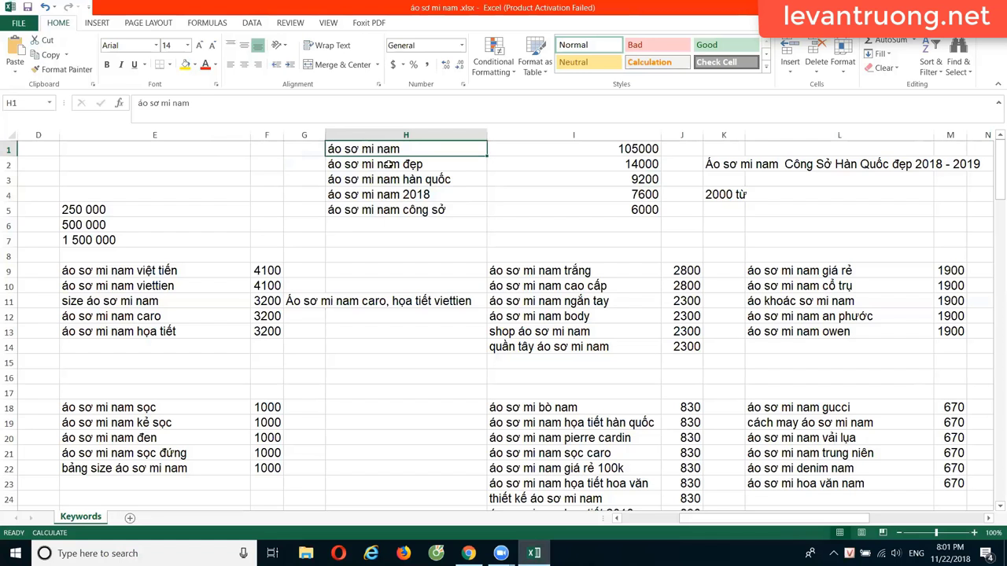
# - Enter the titles "Áo sơ mi nam đẹp 2018" in E2 and "Áo sơ mi nam công sơ Hàn Quốc 2018" in E3, and widen column E
pyautogui.click(204, 167)
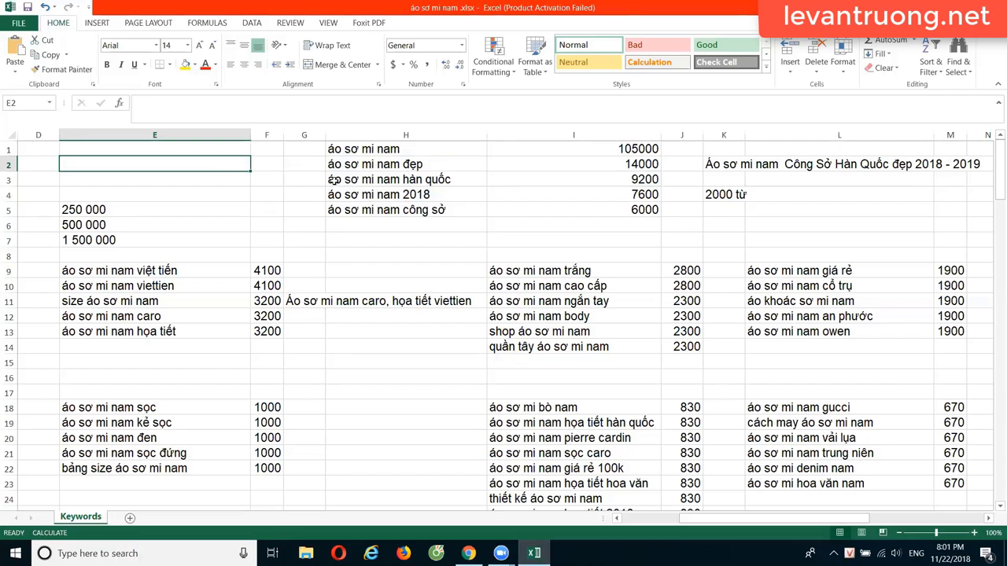
pyautogui.write('Áo sơ mi nam đẹp 2018')
pyautogui.press('Return')
pyautogui.write('Áo sơ mi nam công sở Hàn Quốc 2018')
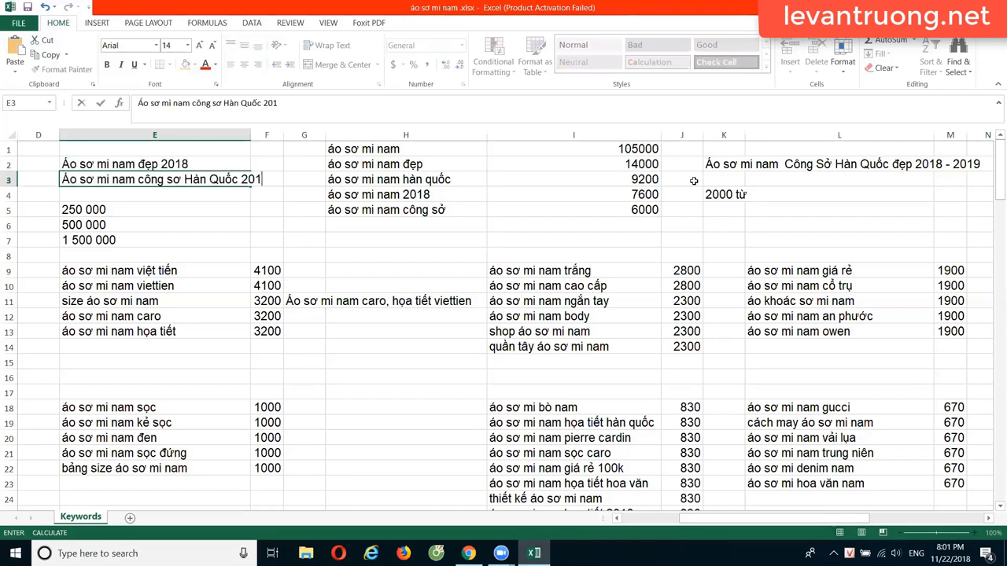
pyautogui.click(433, 237)
pyautogui.moveTo(231, 161); pyautogui.dragTo(234, 178)
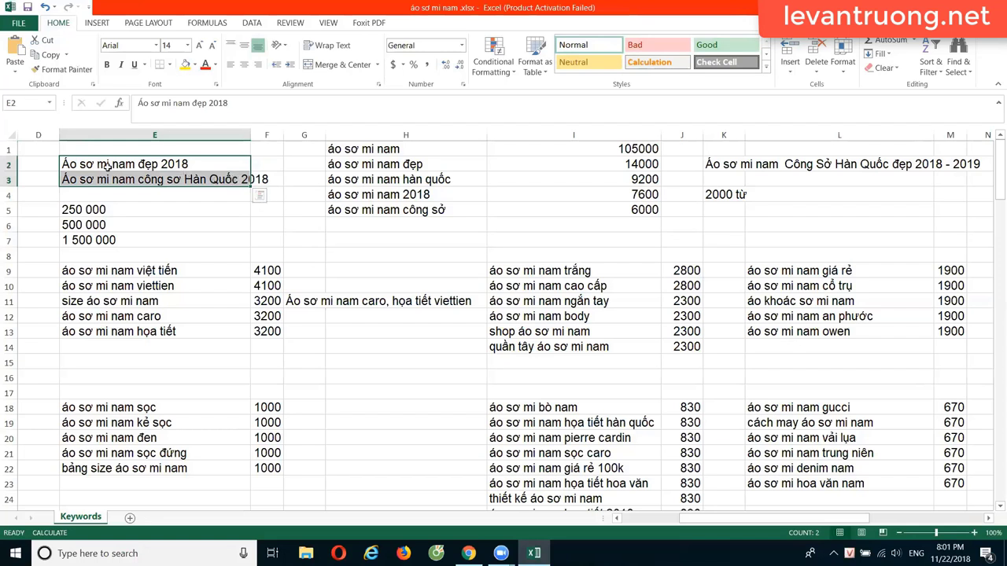
pyautogui.moveTo(251, 136); pyautogui.dragTo(276, 135)
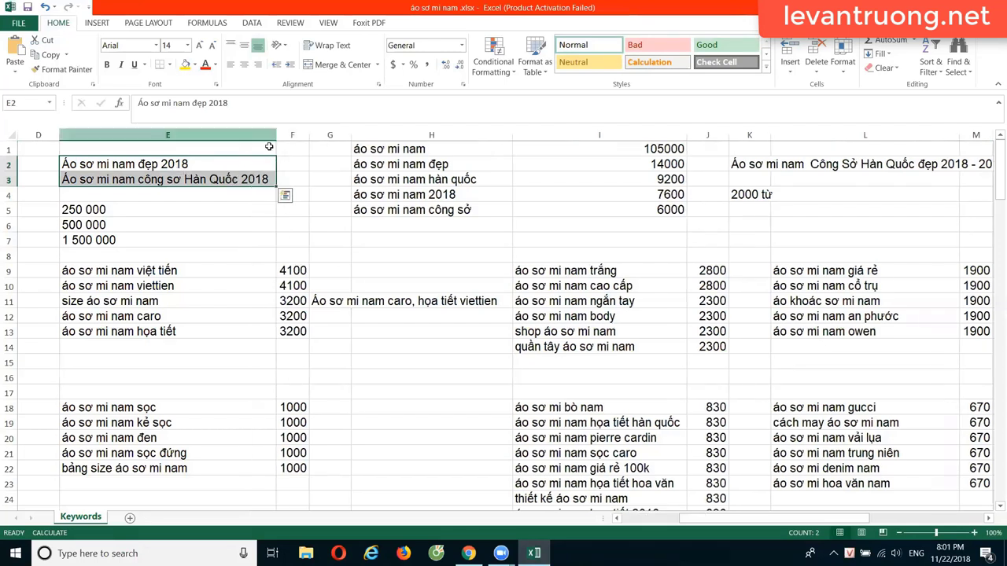
# - Enter 1200 in F2 beside the first title and fill it down to F3
pyautogui.click(290, 162)
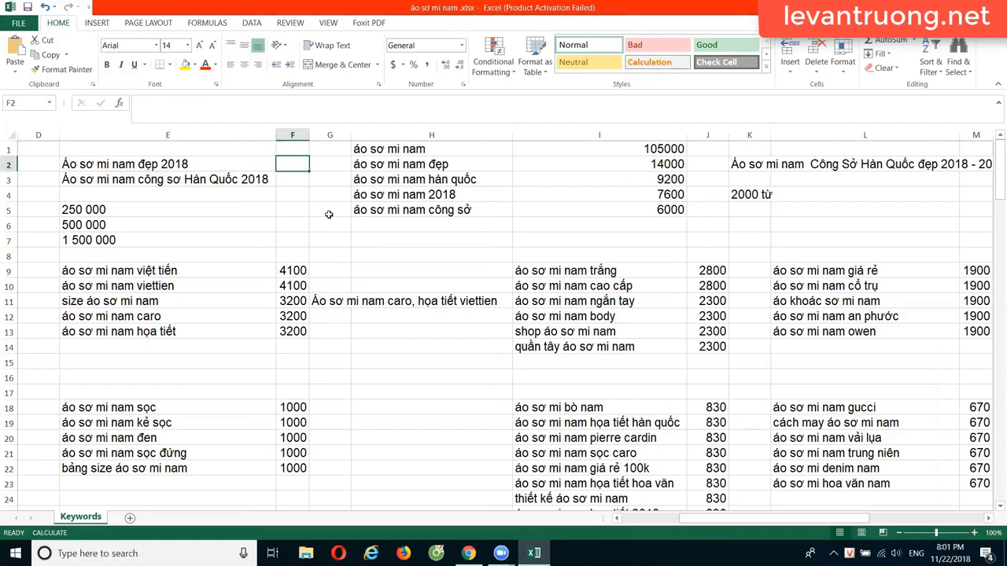
pyautogui.write('12000')
pyautogui.press('BackSpace')
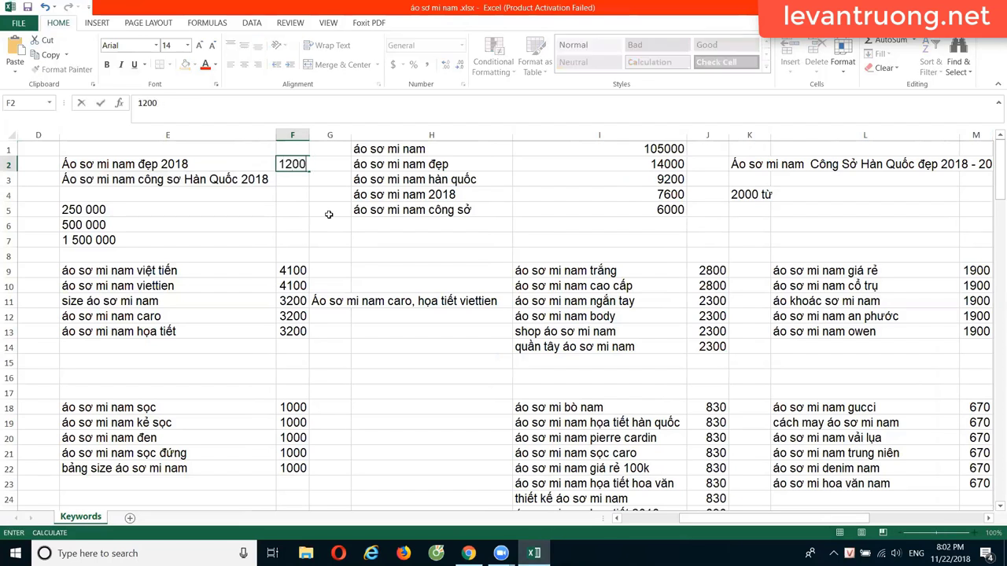
pyautogui.click(303, 182)
pyautogui.click(304, 168)
pyautogui.moveTo(308, 171); pyautogui.dragTo(306, 185)
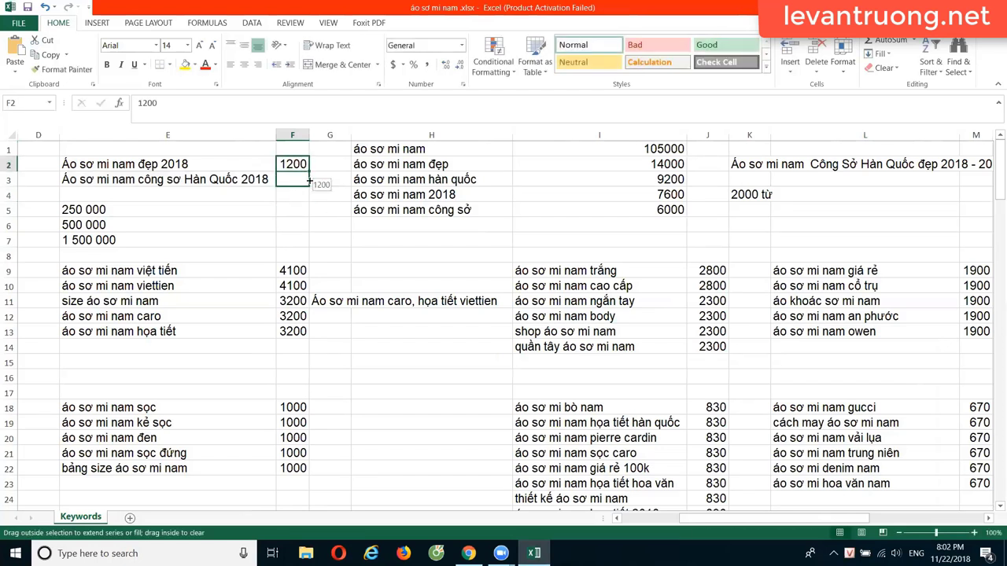
pyautogui.click(310, 214)
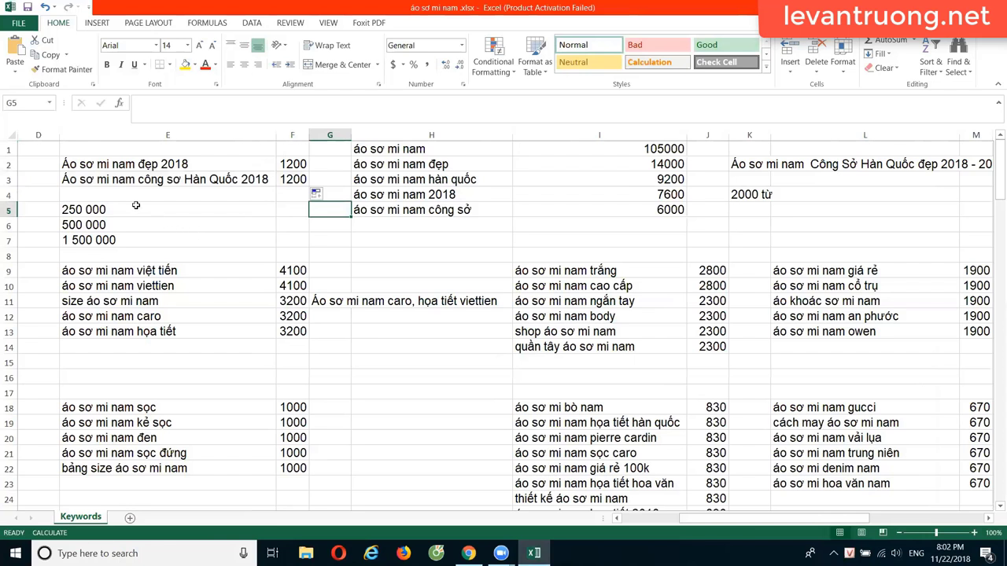
pyautogui.click(85, 163)
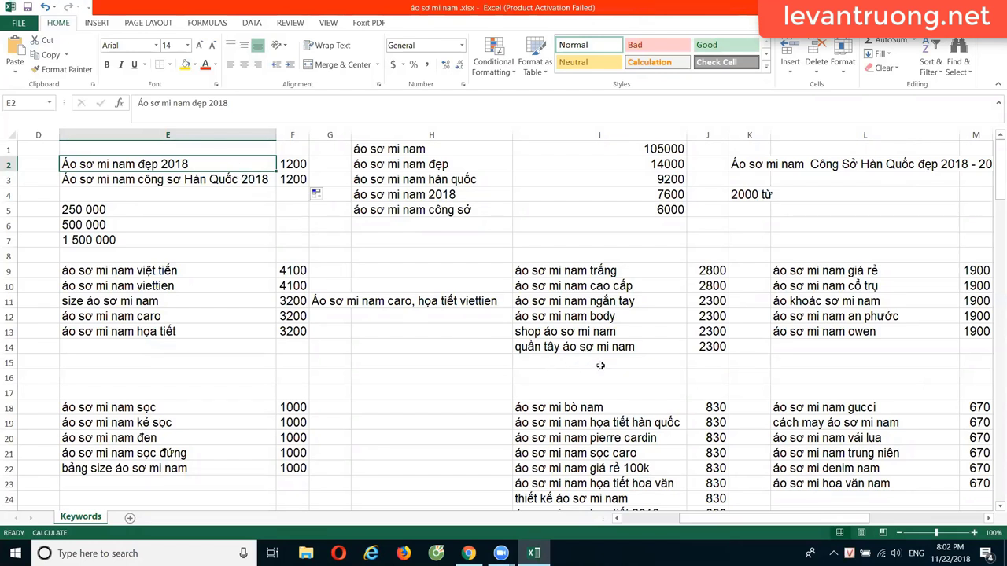
pyautogui.scroll(-2, 534, 214)
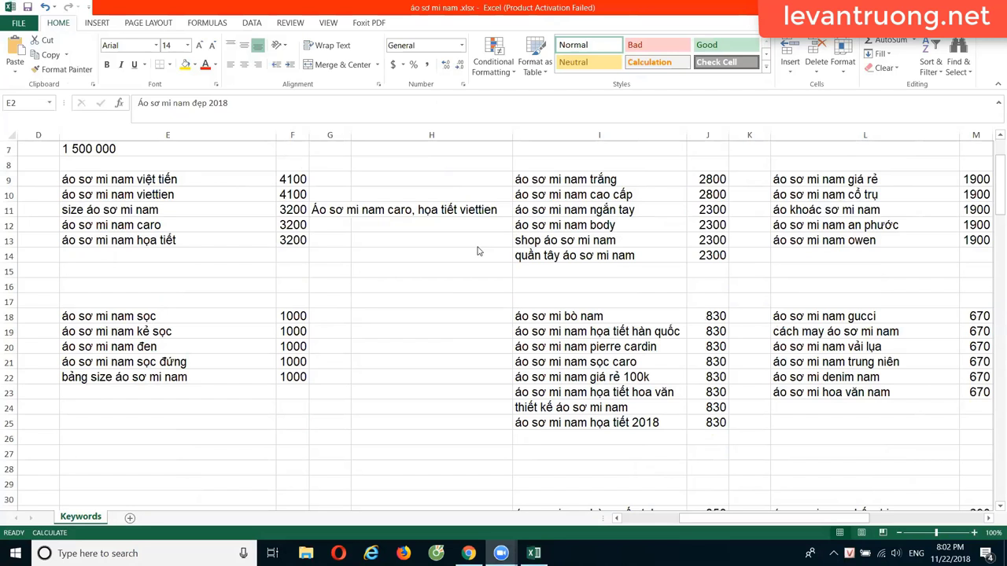
pyautogui.click(992, 187)
pyautogui.scroll(2, 993, 173)
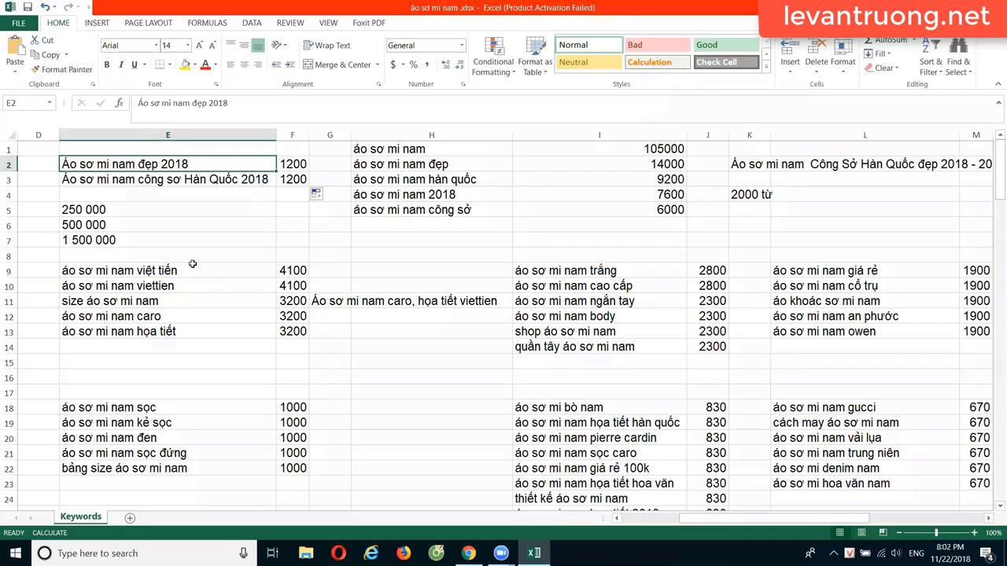
# - Enter the word counts 1200 in G13 and 1000 in D11 on either side of the "áo sơ mi nam việt tiến" keyword group
pyautogui.click(340, 331)
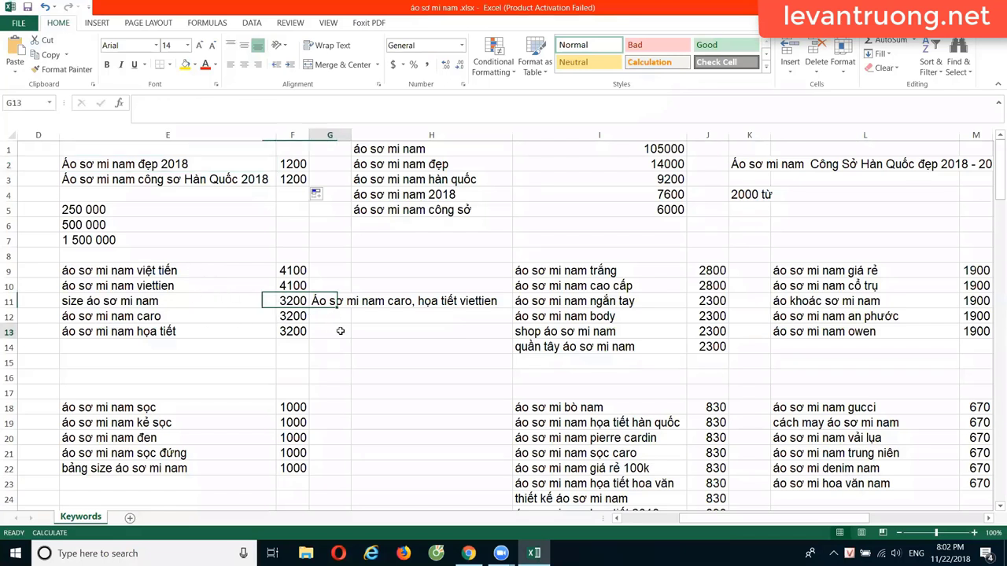
pyautogui.write('1200')
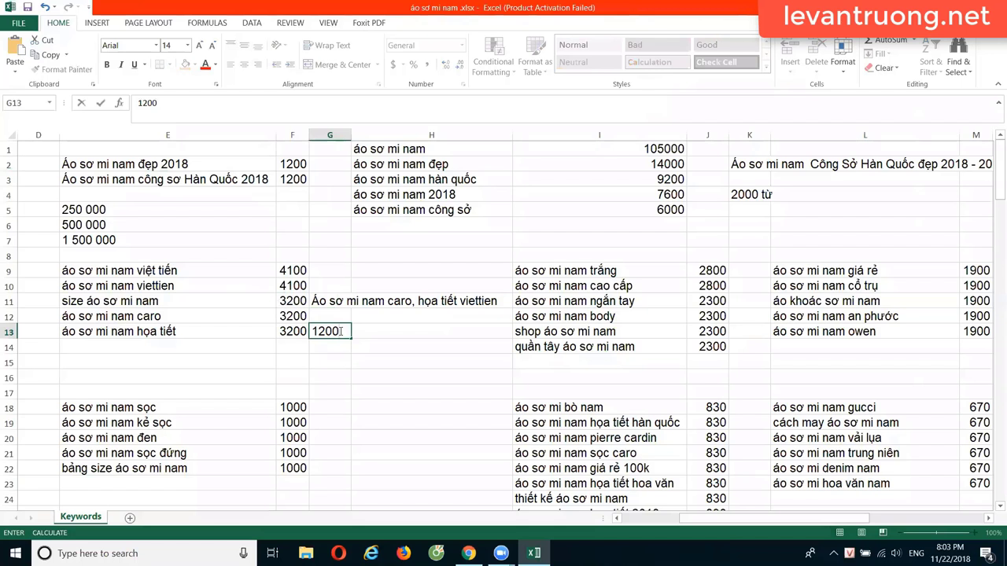
pyautogui.moveTo(90, 271); pyautogui.dragTo(103, 333)
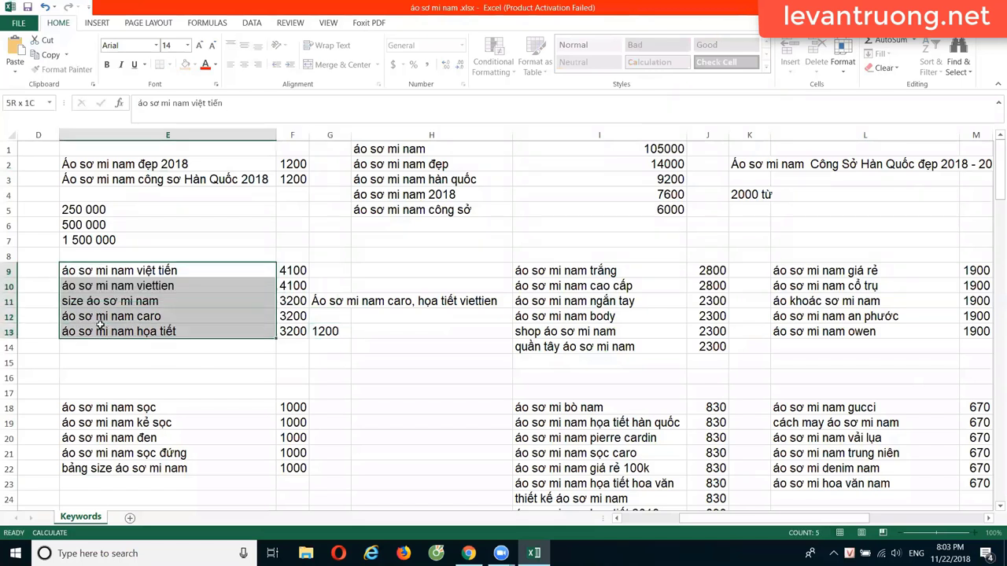
pyautogui.click(37, 300)
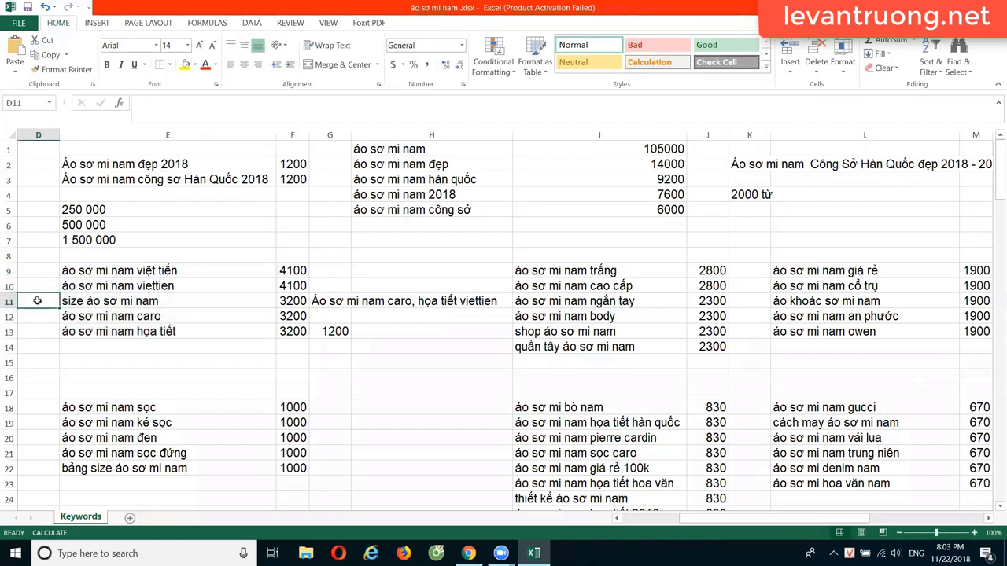
pyautogui.write('1000')
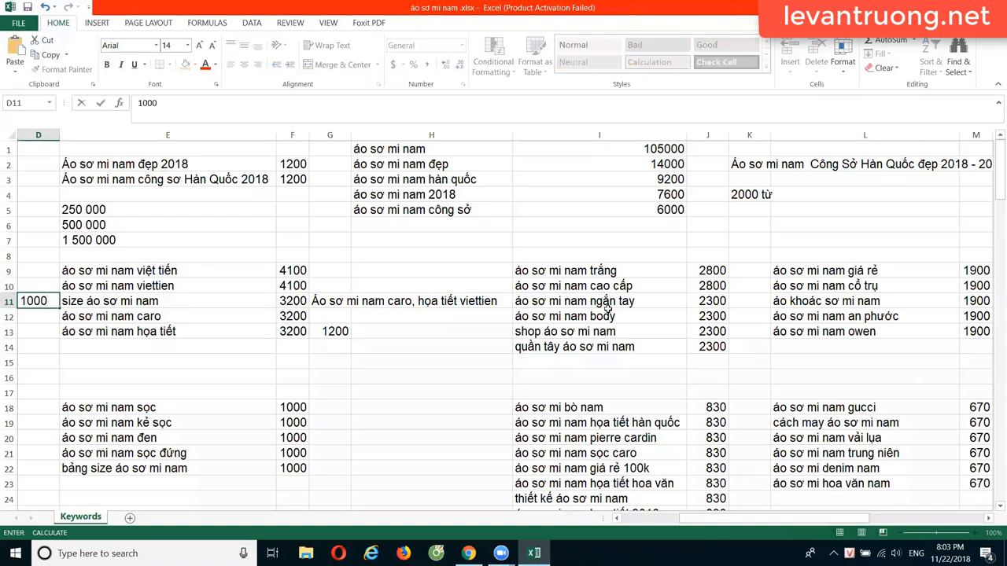
# - Enter the word count 900 in G20 beside the "áo sơ mi nam sọc" keyword group
pyautogui.scroll(-2, 231, 359)
pyautogui.click(34, 351)
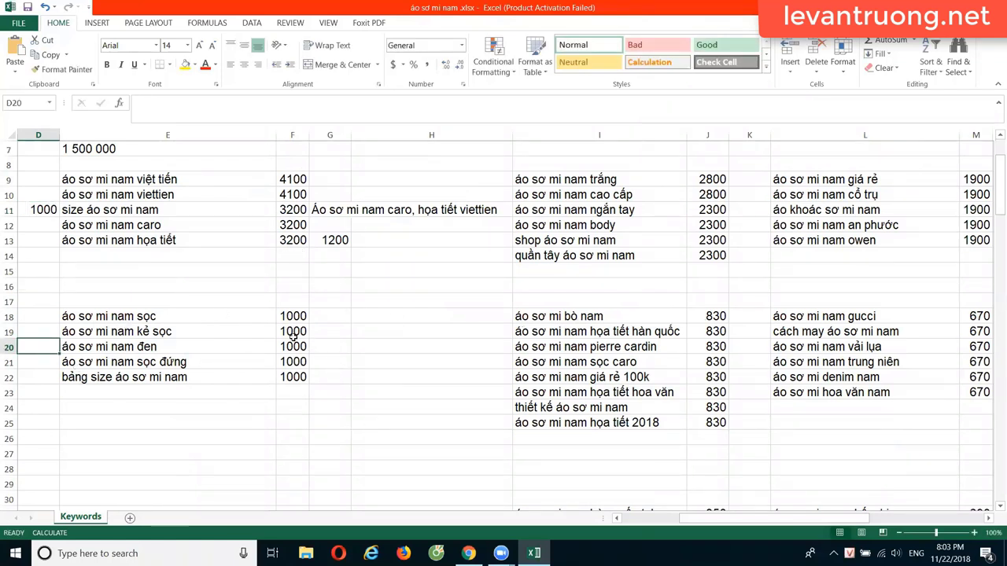
pyautogui.click(345, 348)
pyautogui.write('9000')
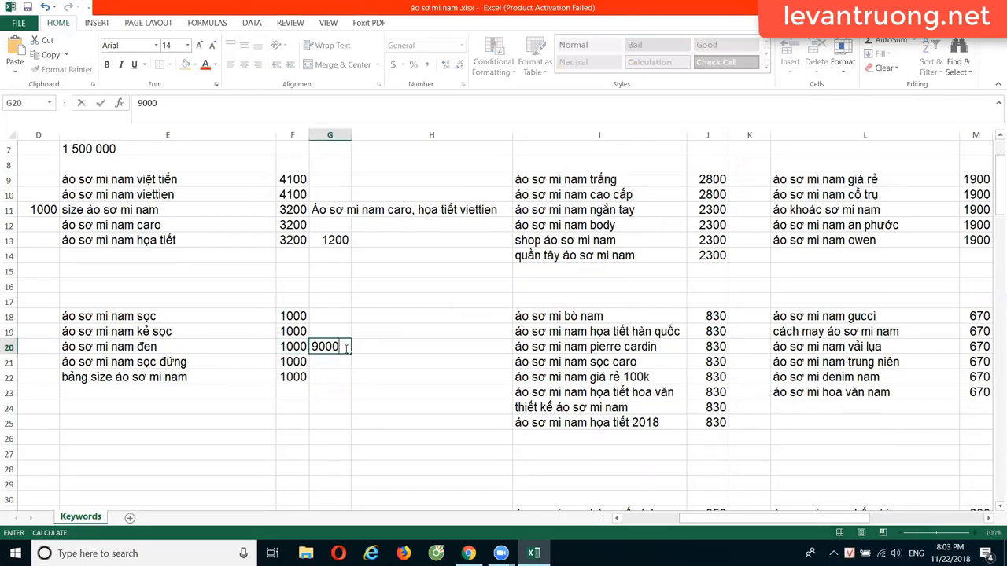
pyautogui.press('BackSpace')
pyautogui.press('Return')
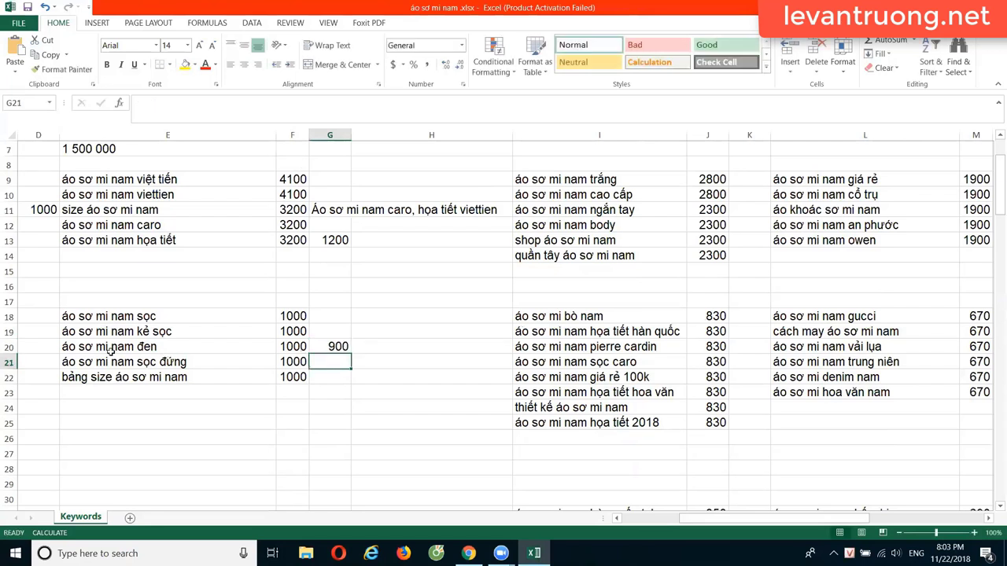
# - Enter 600 in D20, in front of the keyword "áo sơ mi nam đen"
pyautogui.scroll(2, 33, 244)
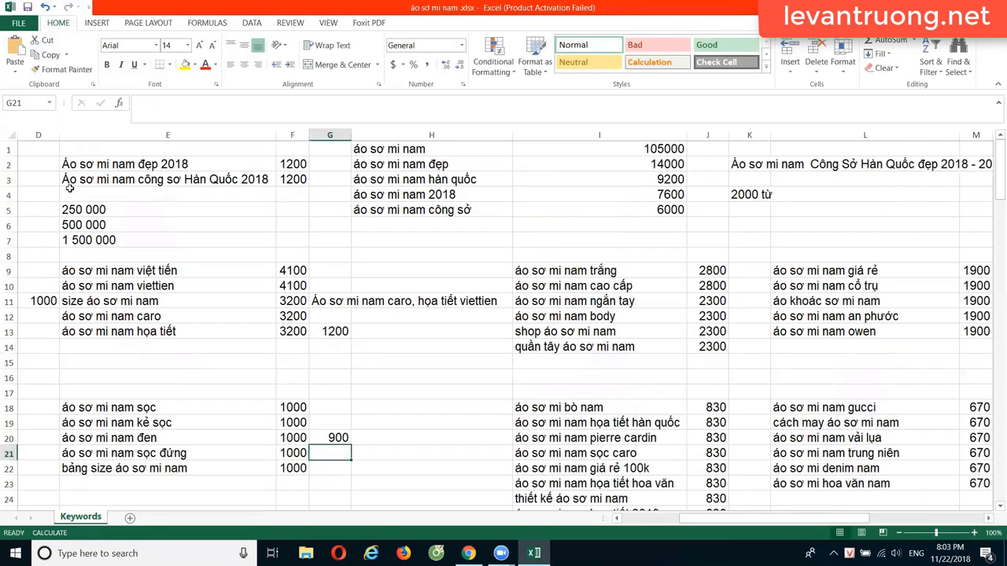
pyautogui.click(87, 162)
pyautogui.scroll(-1, 81, 290)
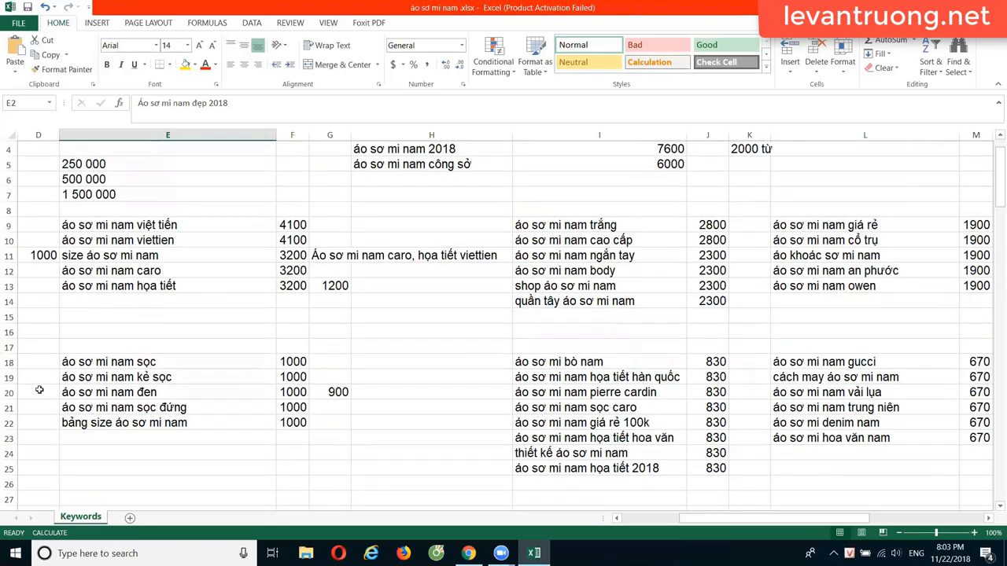
pyautogui.click(39, 377)
pyautogui.click(39, 392)
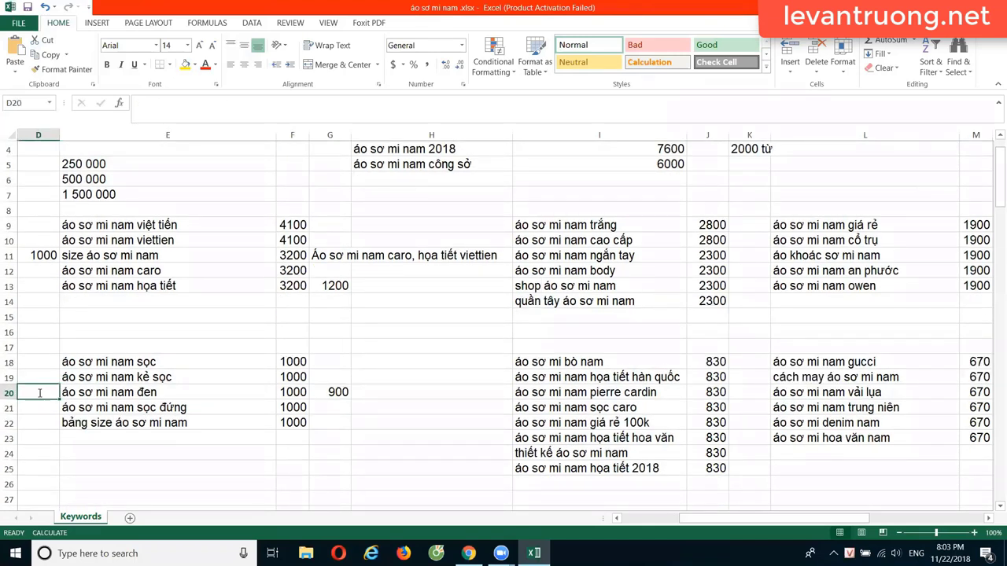
pyautogui.write('600')
pyautogui.scroll(1, 39, 392)
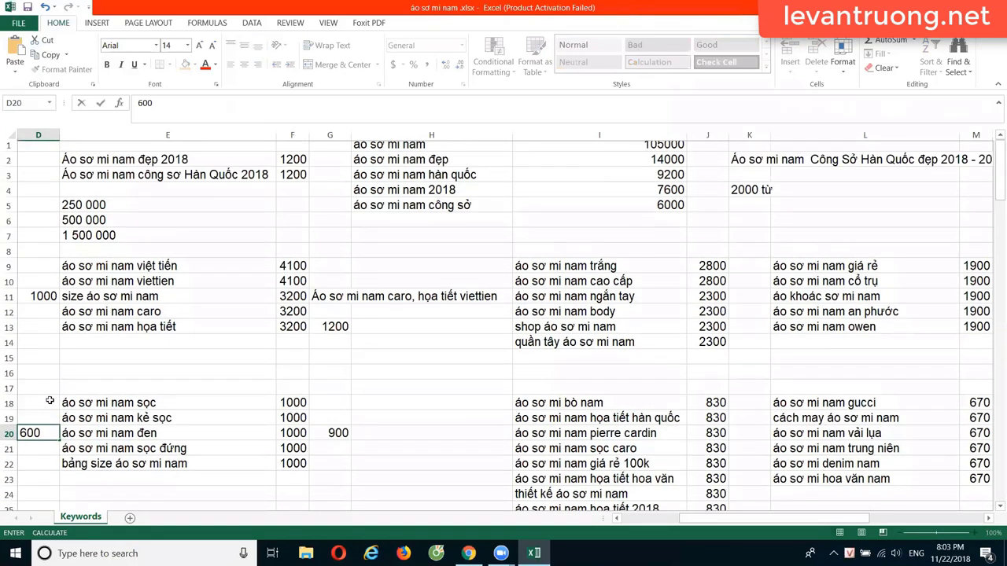
# - Enter the word counts 600 in H34 and 400 in D34 for the keyword group with a search volume of 450
pyautogui.scroll(-7, 118, 392)
pyautogui.click(408, 392)
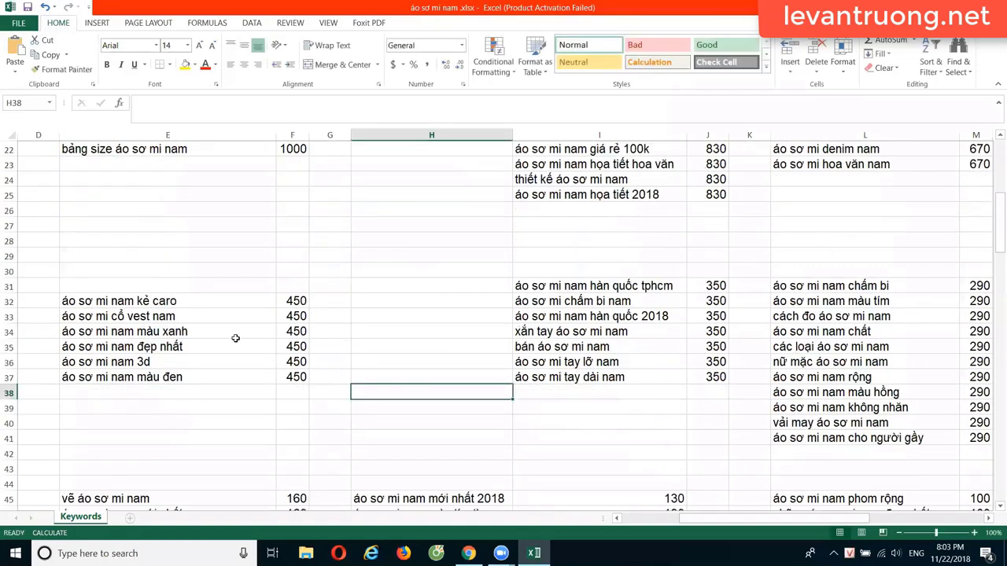
pyautogui.click(372, 334)
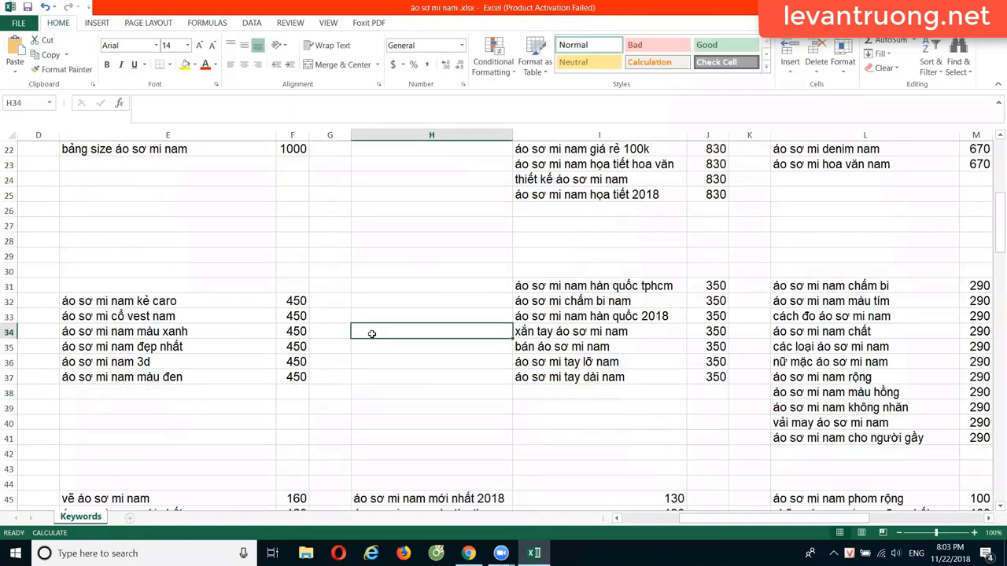
pyautogui.write('600')
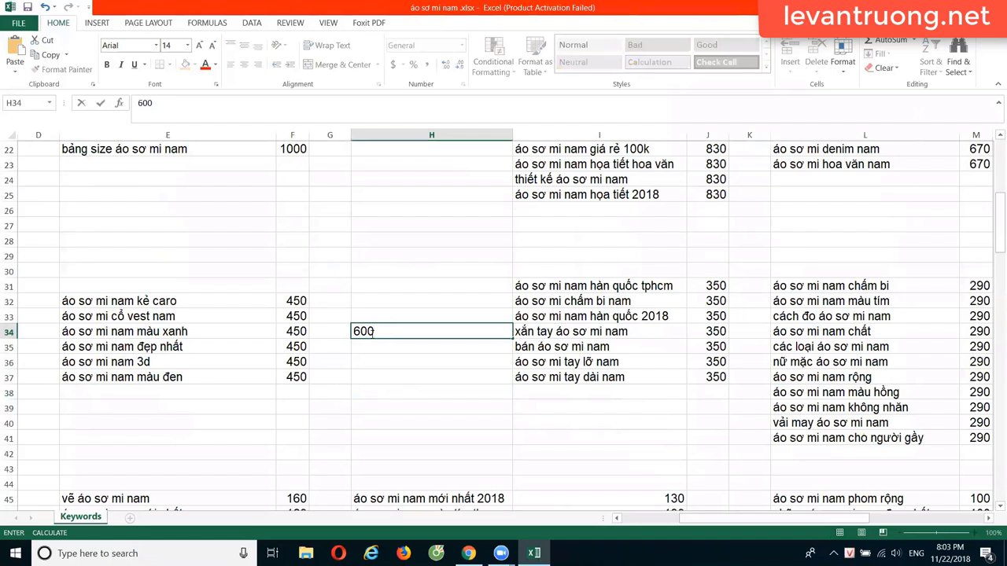
pyautogui.click(33, 334)
pyautogui.write('400')
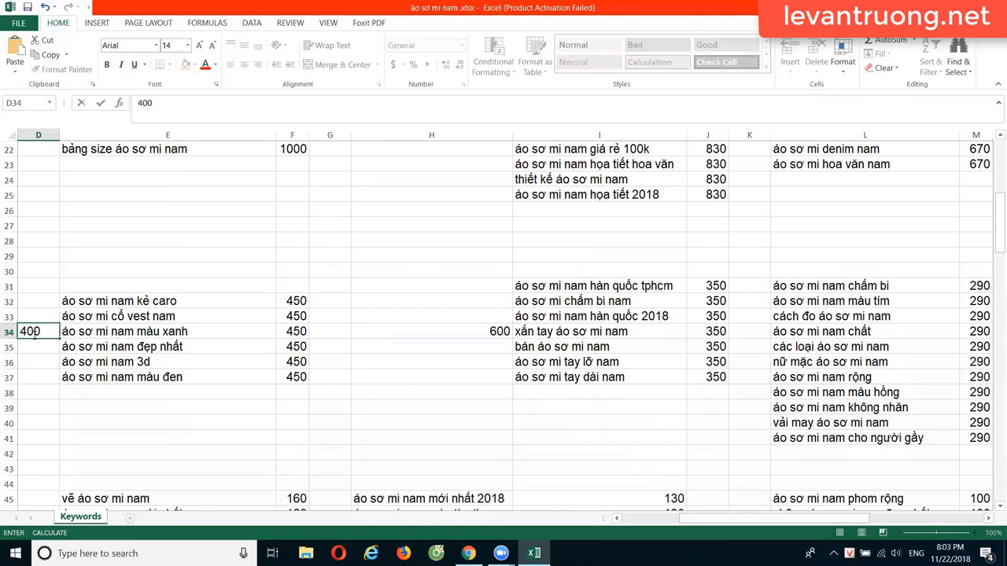
# - Enter 400 in D47 and G47 around the keyword group with a search volume of 160, and change D47 to 300
pyautogui.scroll(-5, 35, 338)
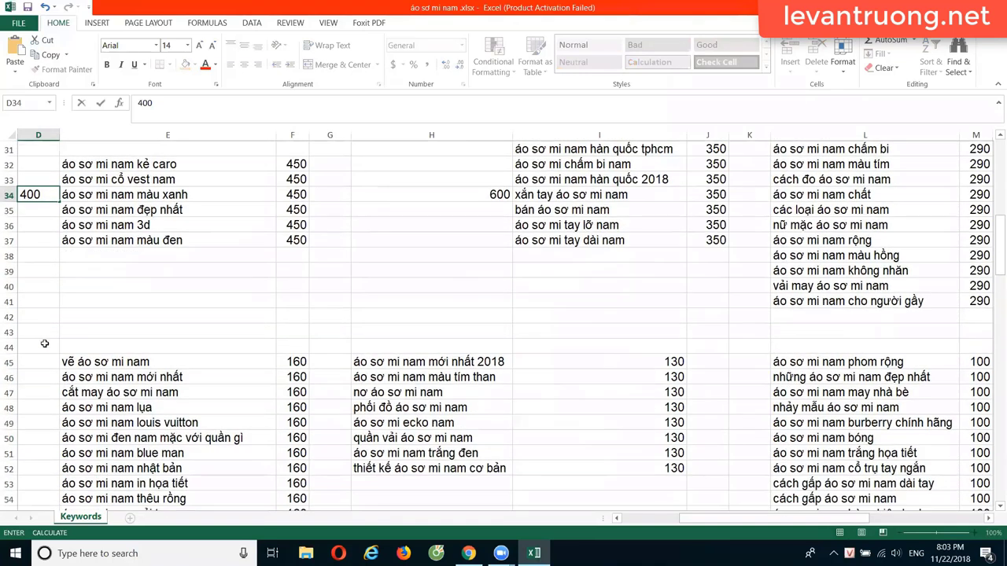
pyautogui.click(30, 398)
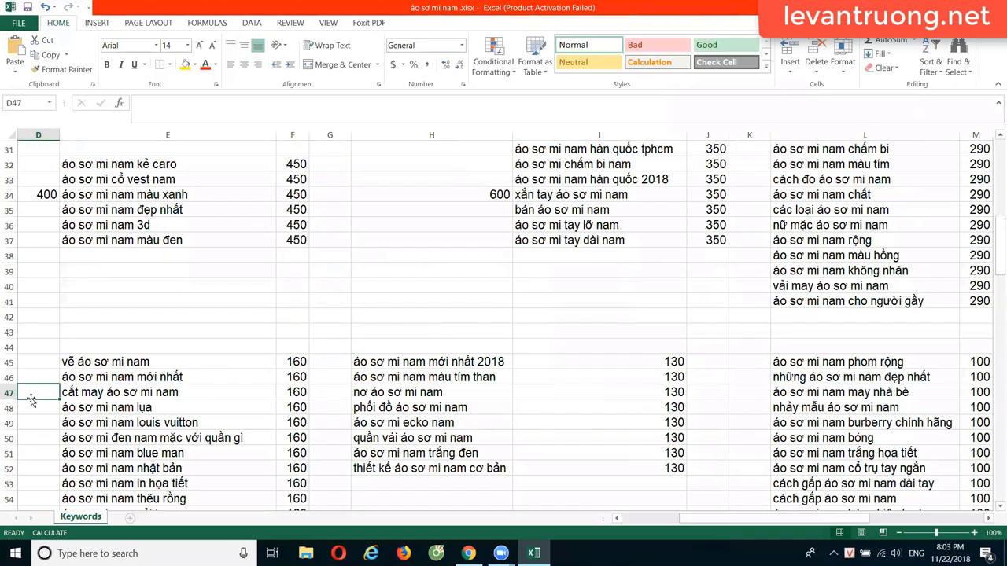
pyautogui.write('400')
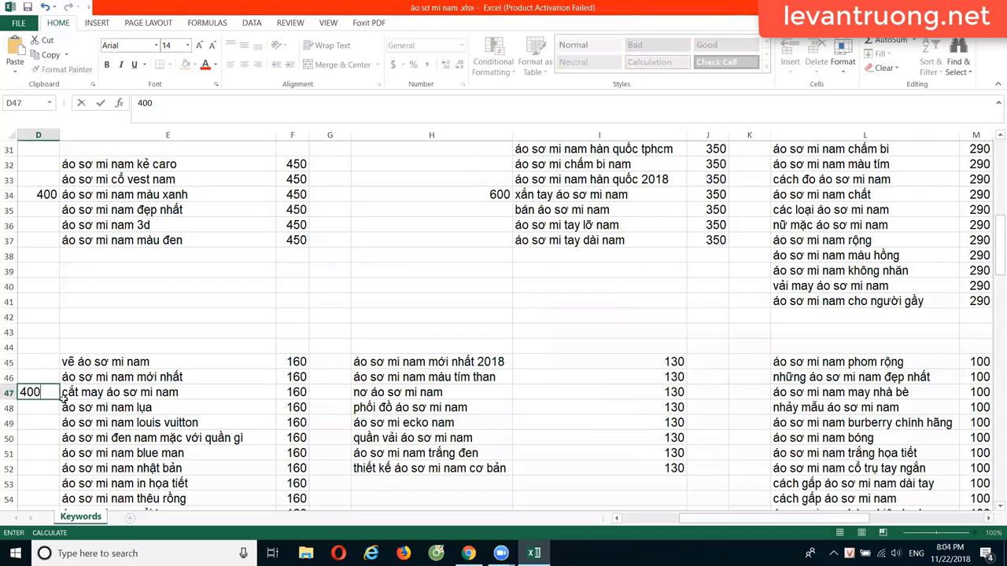
pyautogui.click(331, 392)
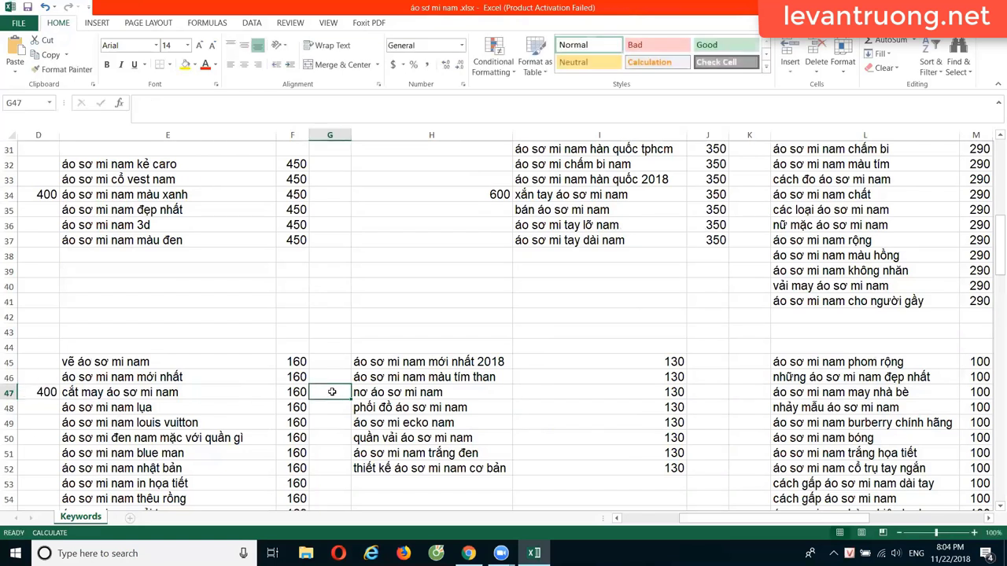
pyautogui.write('400')
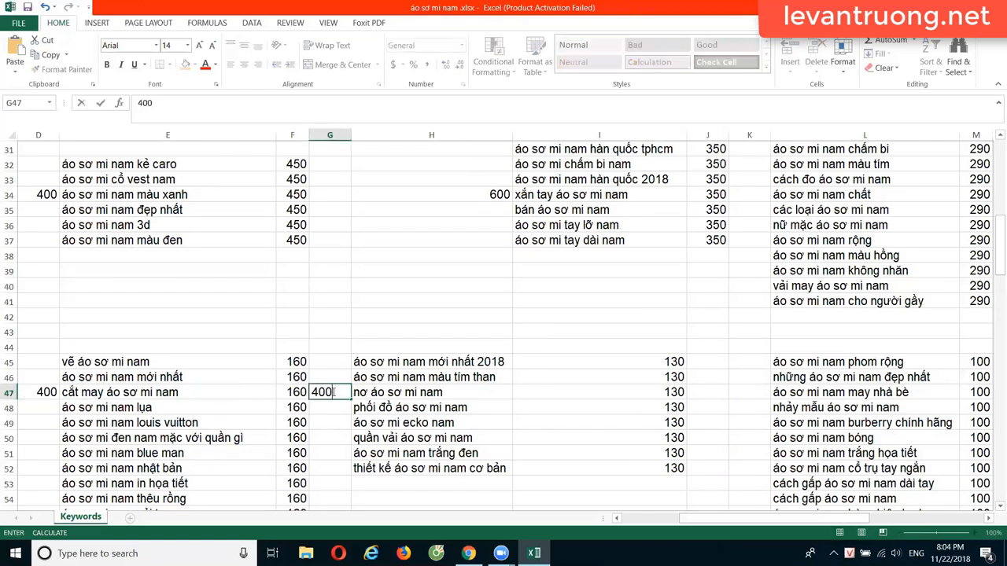
pyautogui.click(45, 390)
pyautogui.write('300')
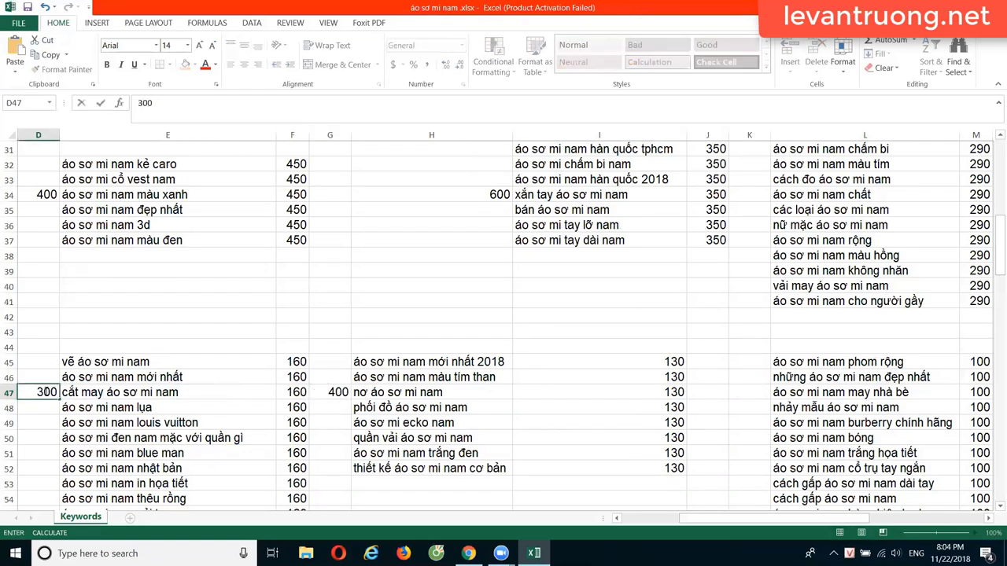
pyautogui.scroll(-5, 45, 391)
pyautogui.scroll(3, 341, 364)
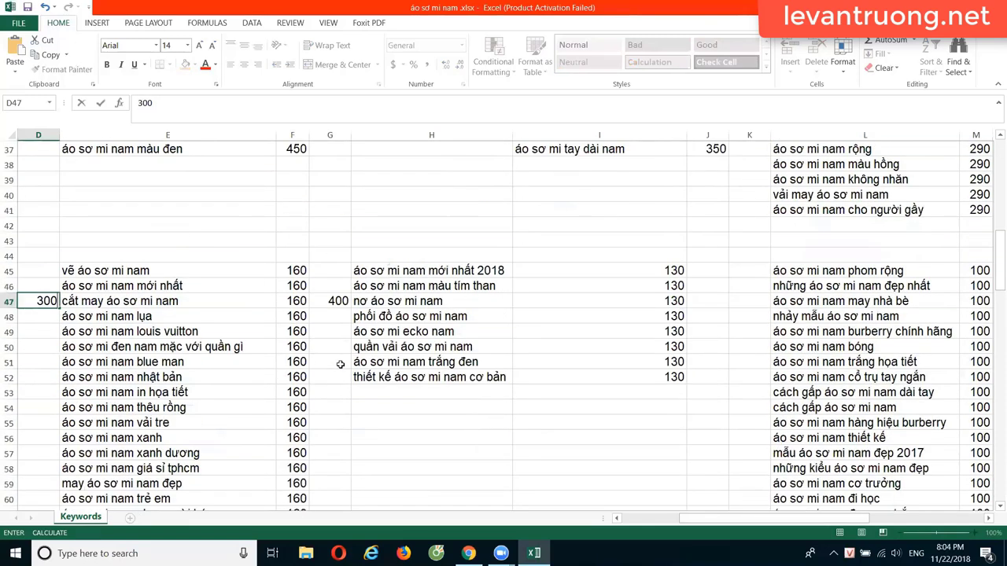